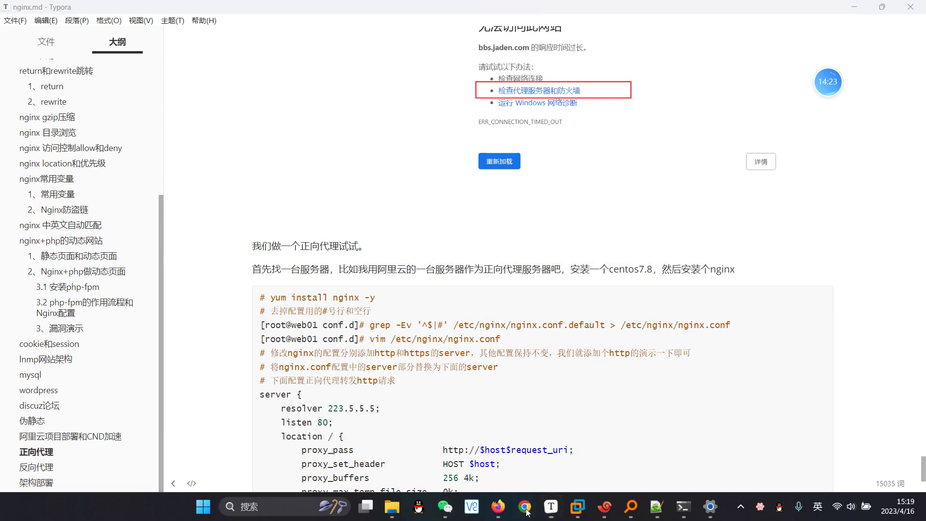
# Step: In Chrome, go to the ecs.console.aliyun.com suggestion for 'ali' and reach the ECS overview
pyautogui.click(528, 513)
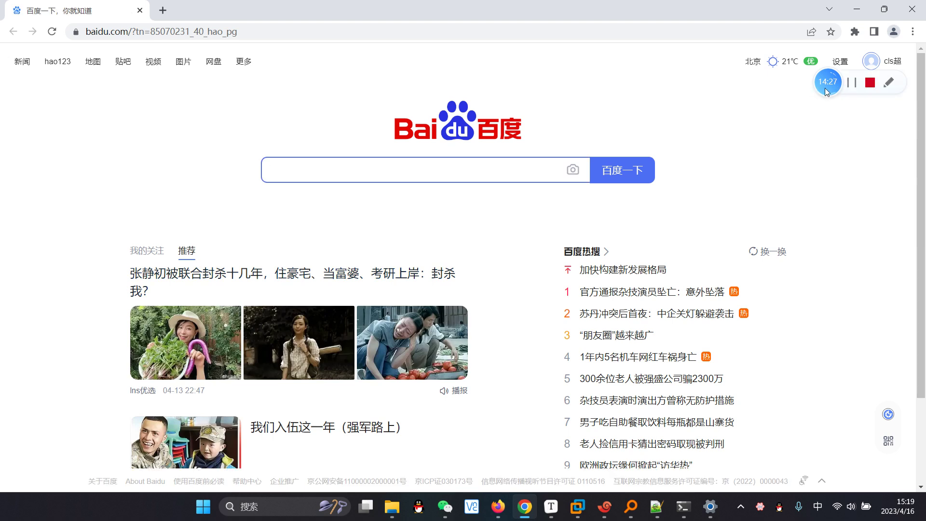
pyautogui.moveTo(828, 81); pyautogui.dragTo(841, 169)
pyautogui.click(273, 32)
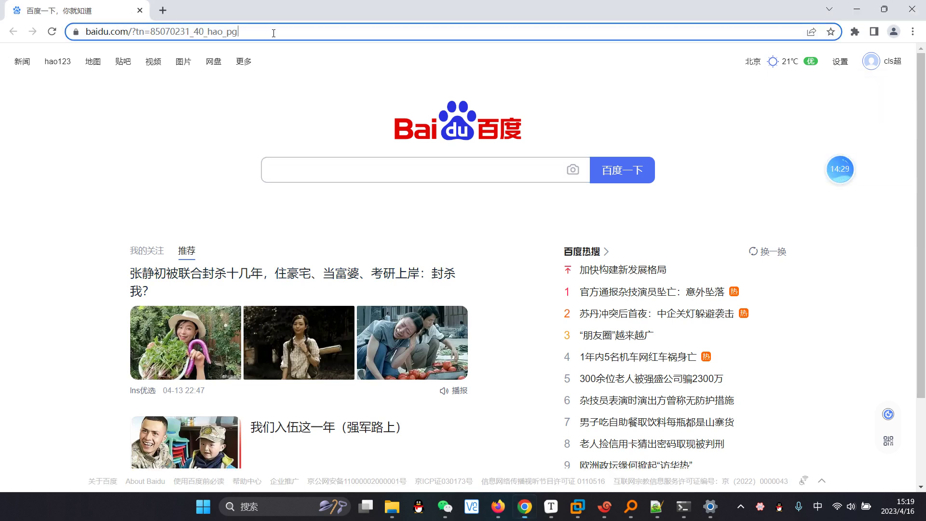
pyautogui.write('ali')
pyautogui.press('shift')
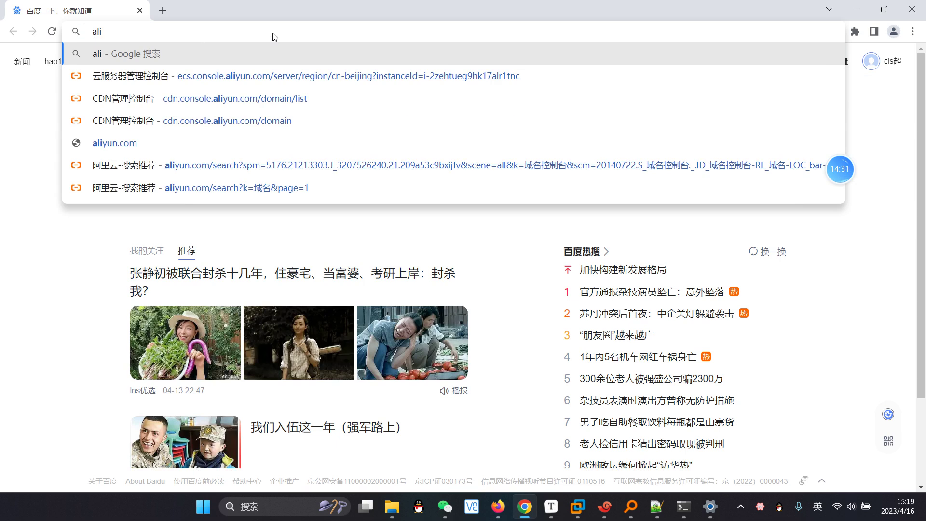
pyautogui.press('Down')
pyautogui.press('Return')
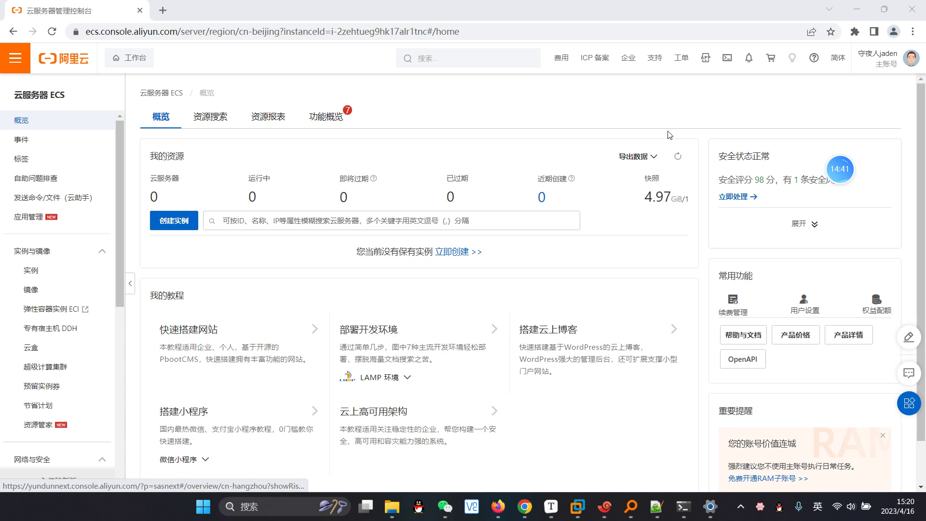
pyautogui.click(626, 110)
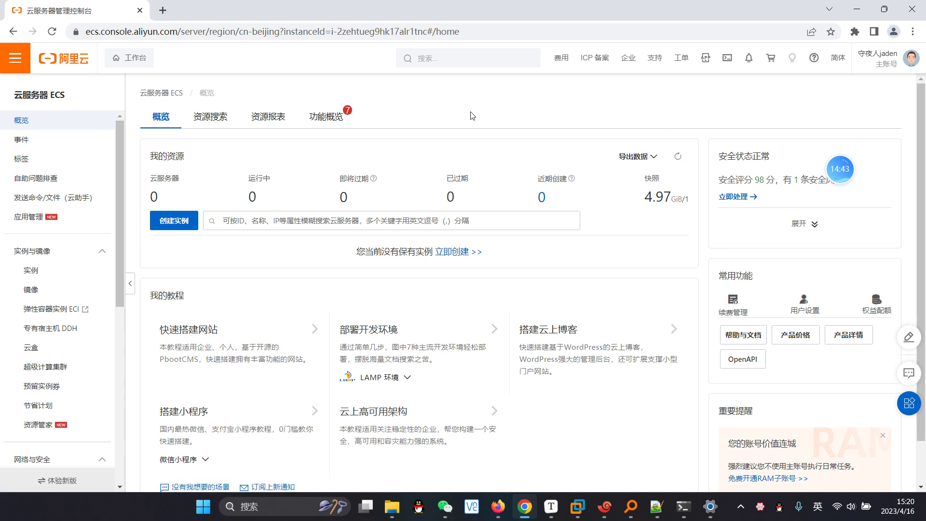
pyautogui.click(429, 58)
# Step: Go to the 实例 list and start creating a new ECS instance
pyautogui.click(351, 92)
pyautogui.click(39, 274)
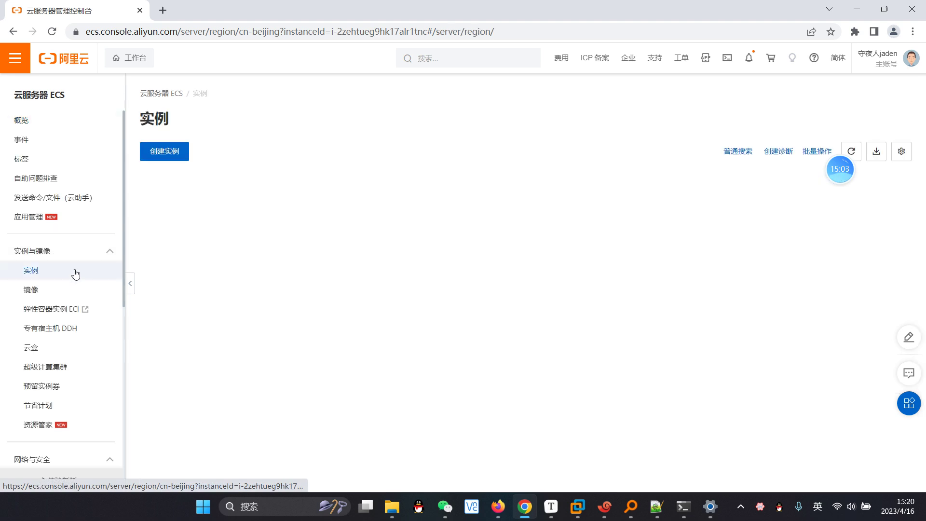
pyautogui.click(165, 151)
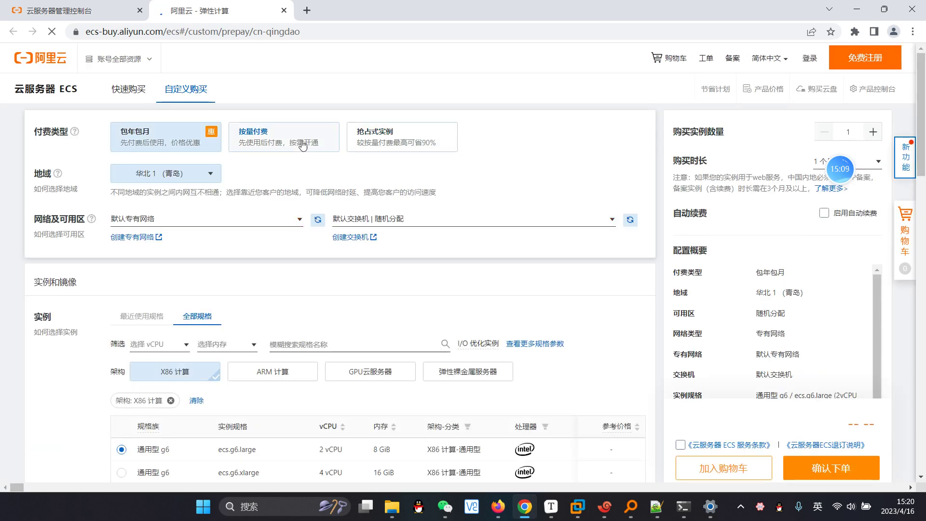
# Step: Choose 按量付费 billing and the 华北2（北京） region for the new instance
pyautogui.click(303, 143)
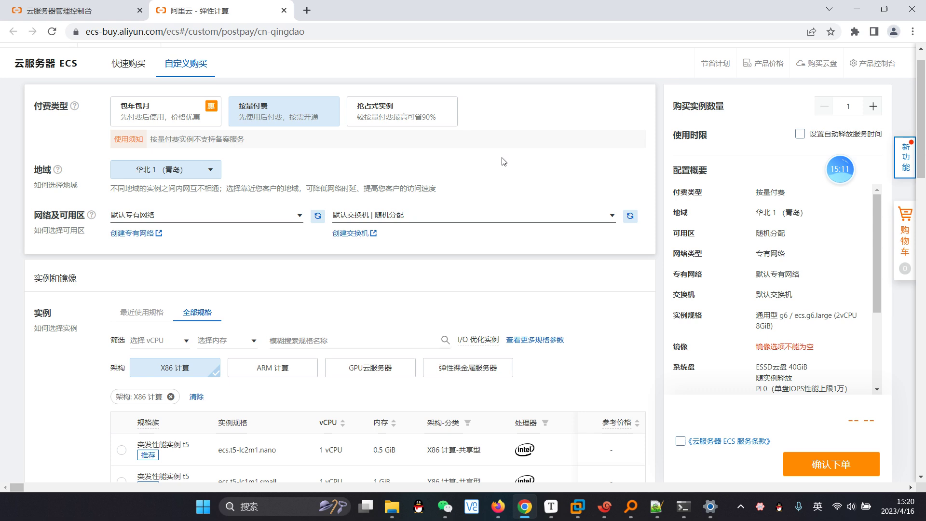
pyautogui.scroll(-5, 386, 183)
pyautogui.scroll(2, 298, 190)
pyautogui.scroll(5, 298, 190)
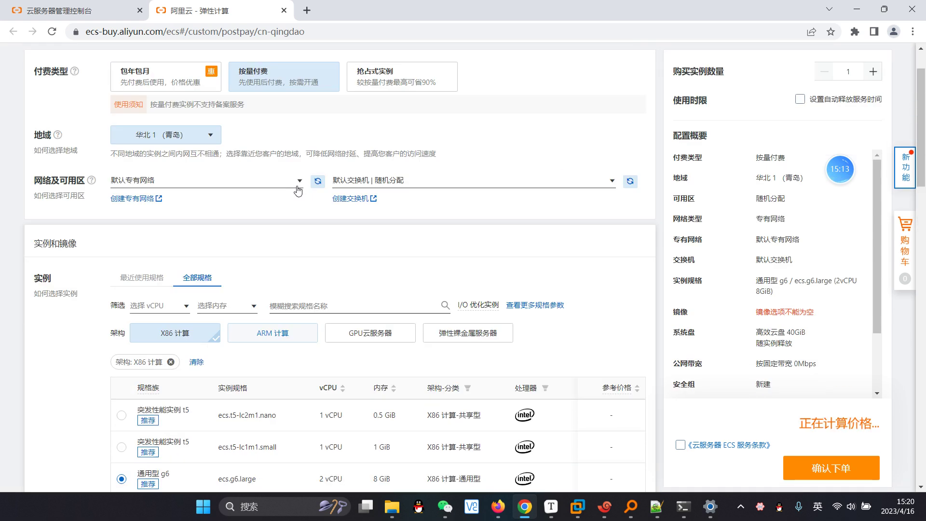
pyautogui.click(207, 195)
pyautogui.click(275, 252)
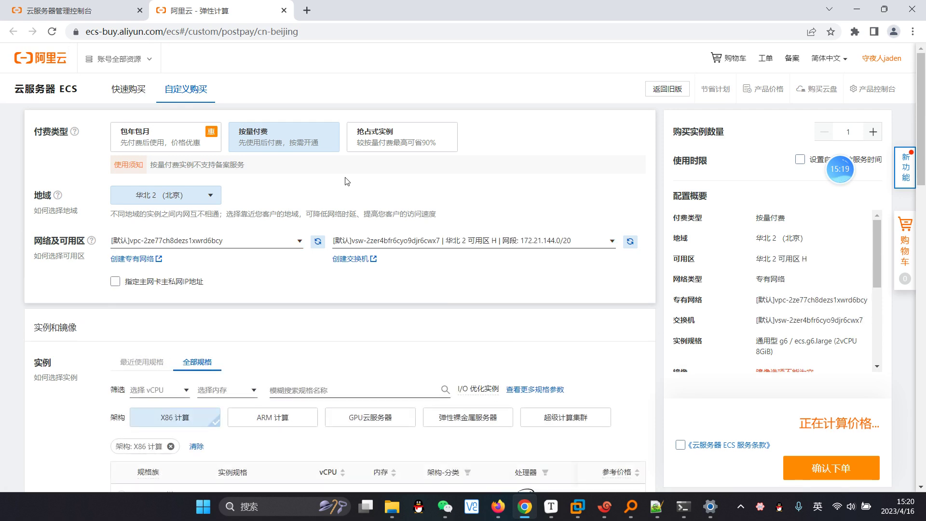
pyautogui.scroll(-4, 345, 181)
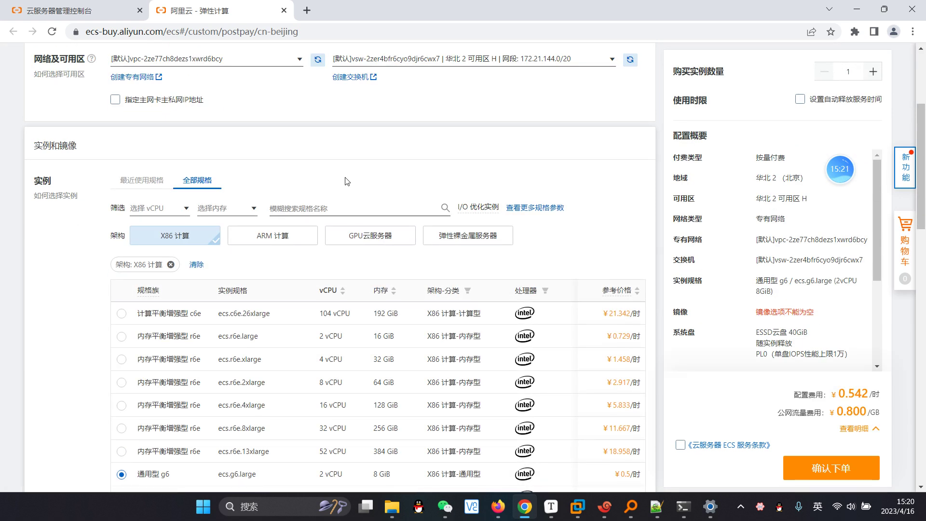
pyautogui.scroll(-4, 345, 181)
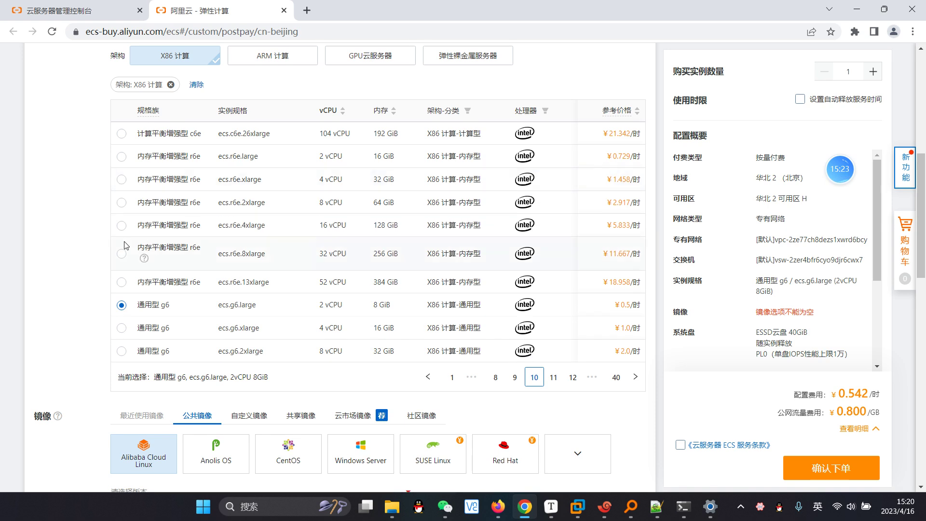
pyautogui.scroll(5, 138, 224)
pyautogui.scroll(3, 298, 194)
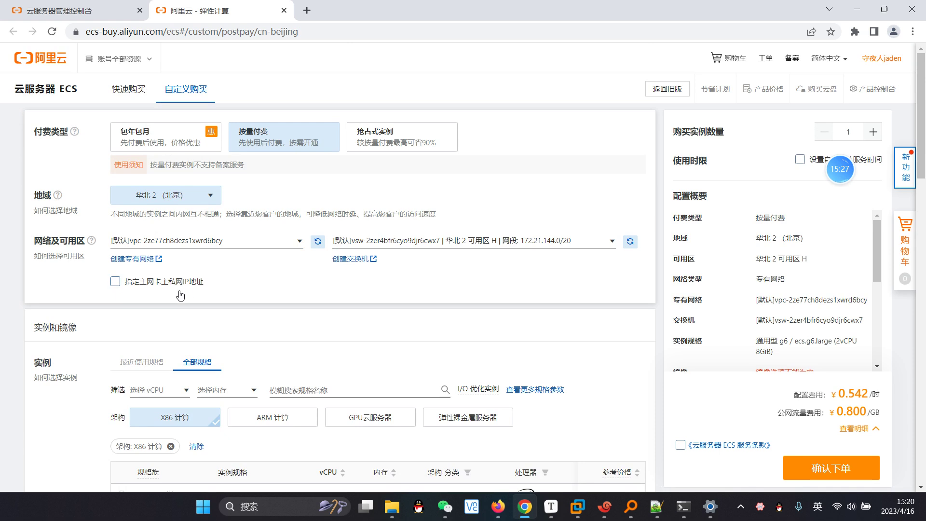
pyautogui.scroll(-3, 281, 297)
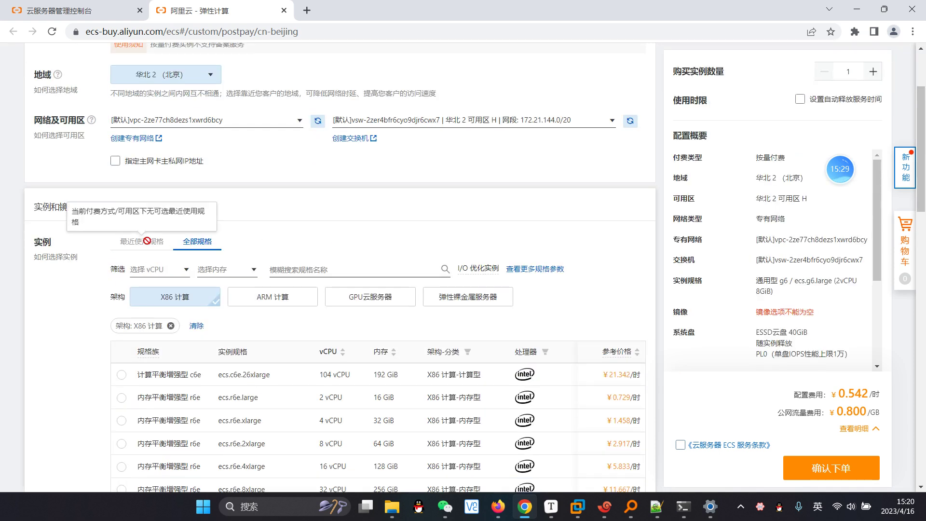
pyautogui.scroll(-4, 233, 149)
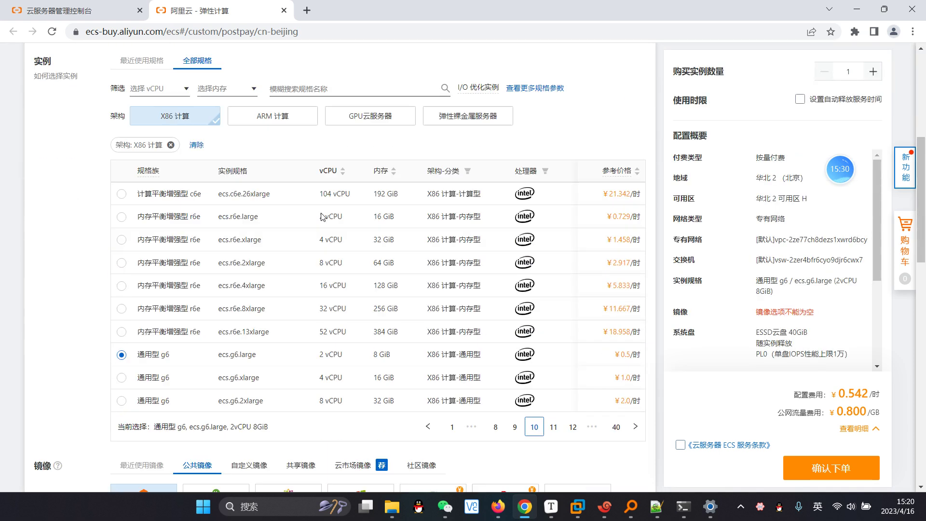
# Step: Filter instance types to 1 vCPU, keeping ecs.s6-c1m1.small selected
pyautogui.click(177, 92)
pyautogui.click(155, 113)
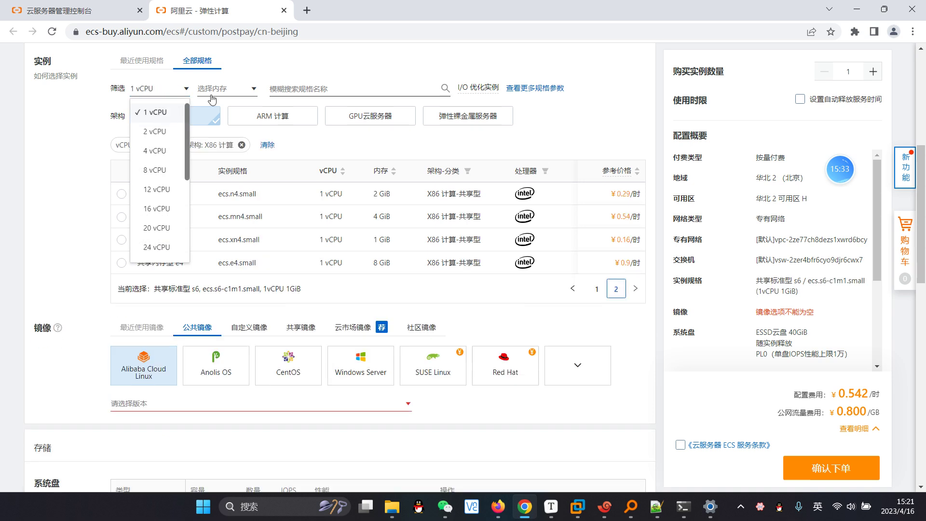
pyautogui.click(244, 93)
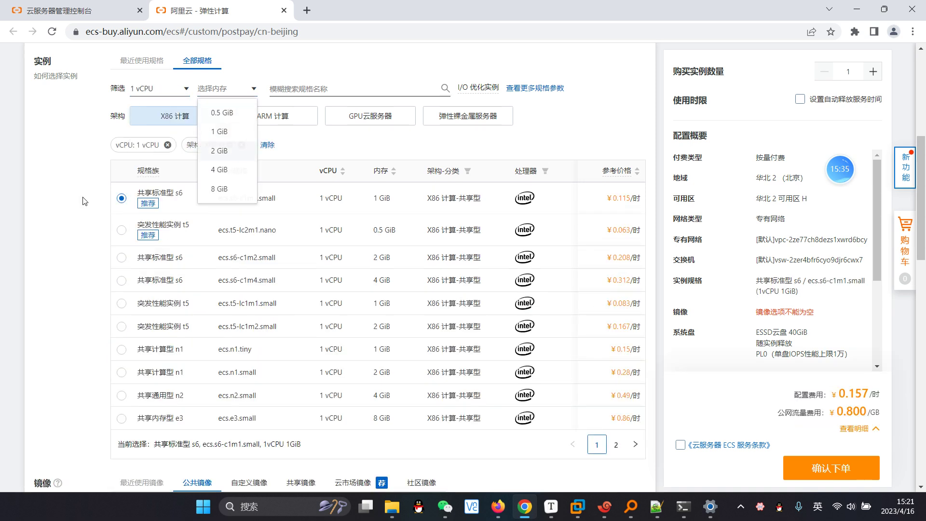
pyautogui.click(139, 202)
pyautogui.scroll(-6, 450, 238)
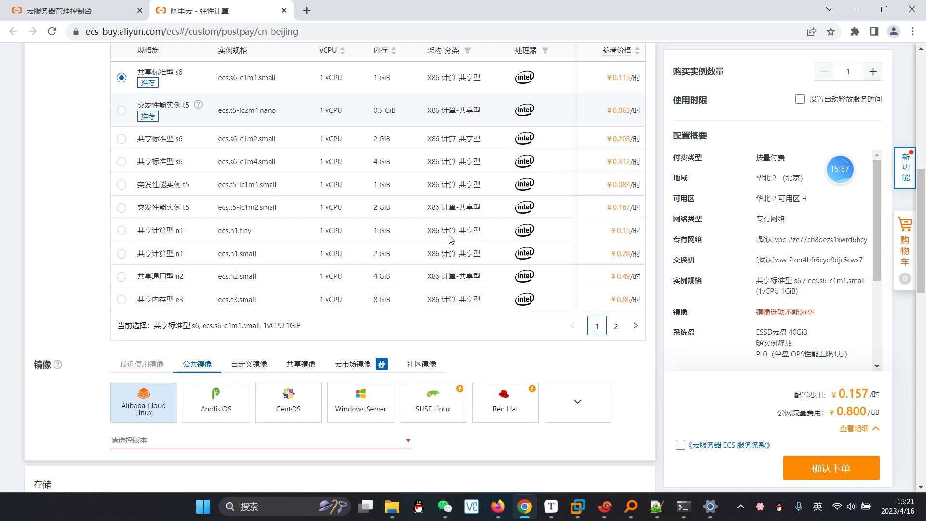
# Step: Choose the CentOS image, version CentOS 7.8 64位
pyautogui.click(289, 223)
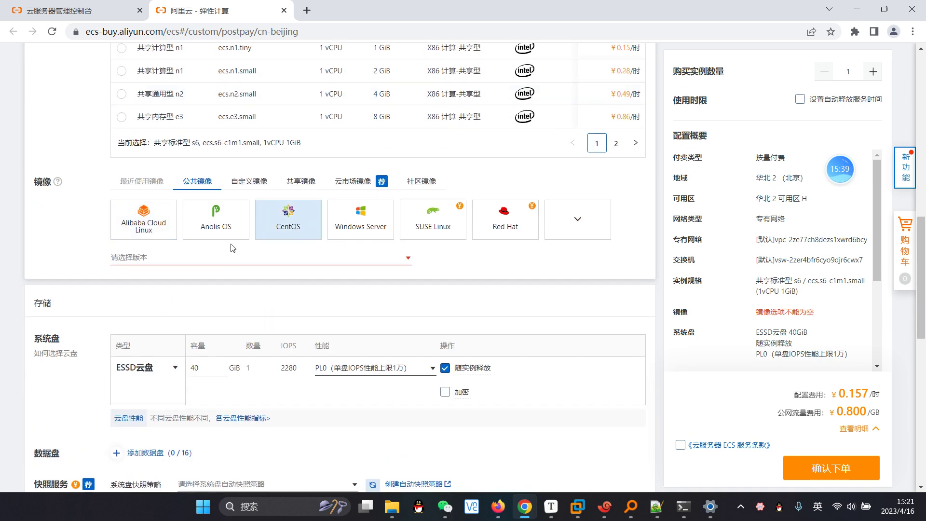
pyautogui.click(203, 257)
pyautogui.click(174, 302)
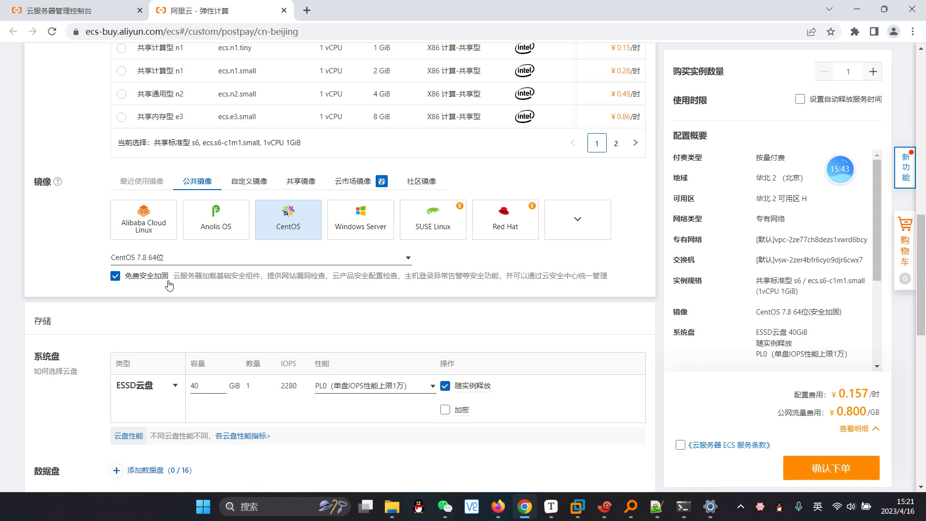
pyautogui.scroll(-2, 115, 279)
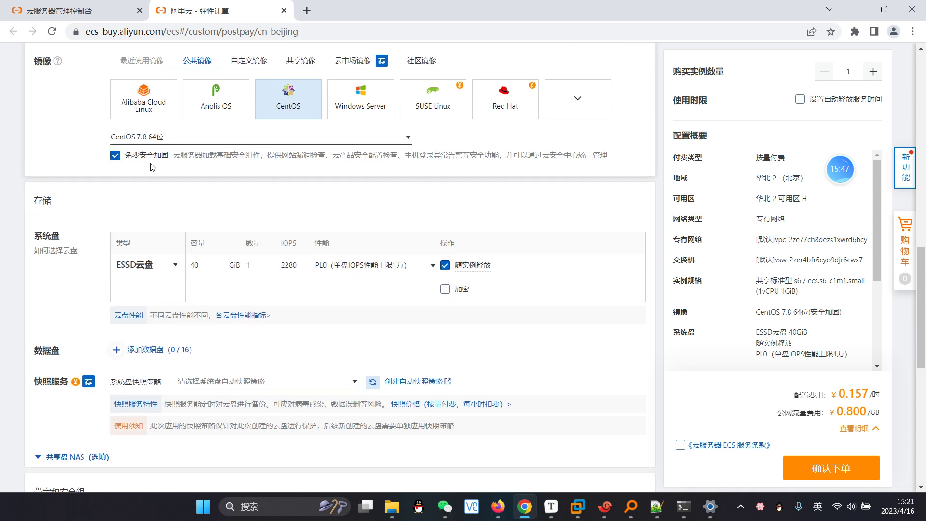
# Step: Uncheck 免费安全加固 (free security hardening)
pyautogui.click(116, 156)
pyautogui.scroll(-2, 279, 193)
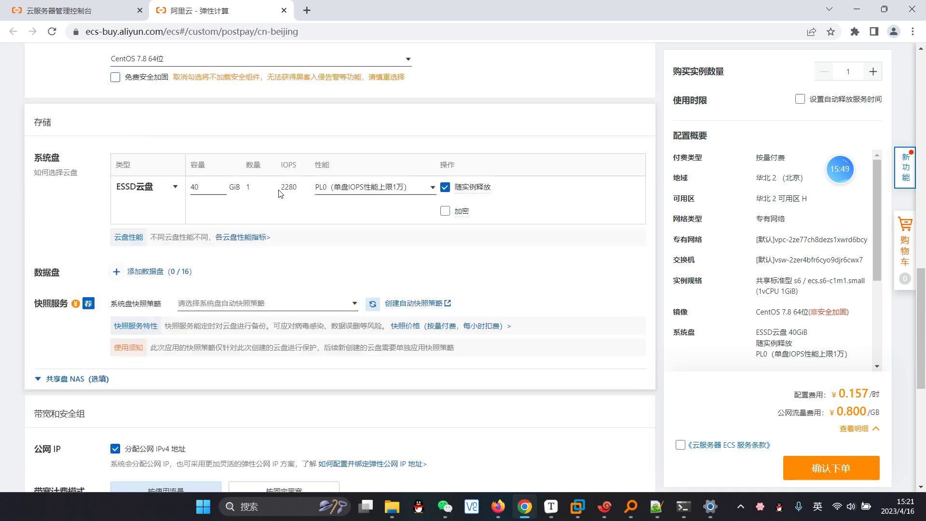
pyautogui.scroll(-1, 278, 193)
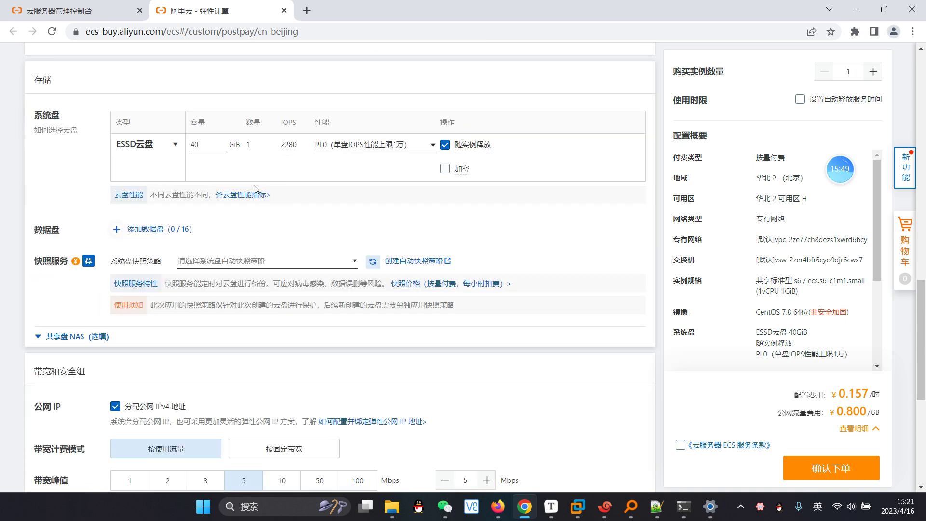
# Step: Set the system disk capacity to 20 GiB
pyautogui.doubleClick(195, 144)
pyautogui.write('20')
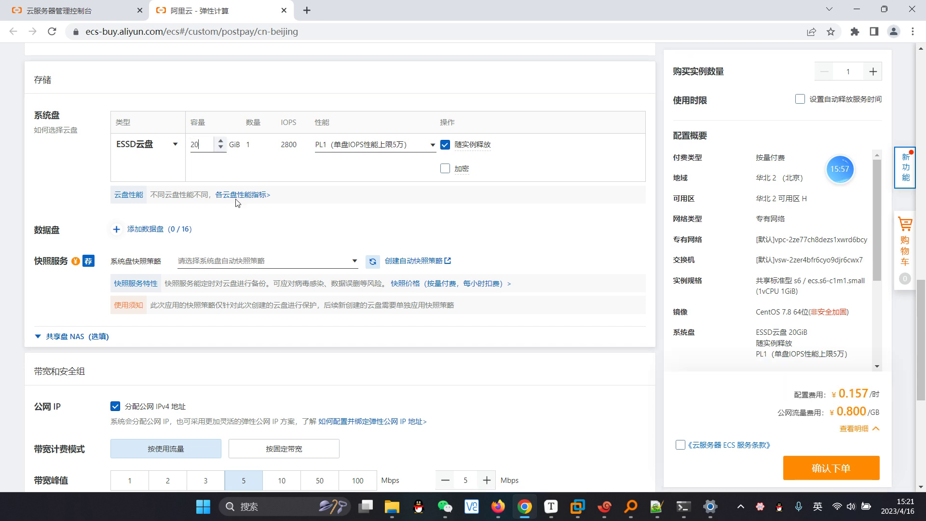
pyautogui.doubleClick(191, 147)
pyautogui.write('40')
pyautogui.doubleClick(192, 146)
pyautogui.write('20')
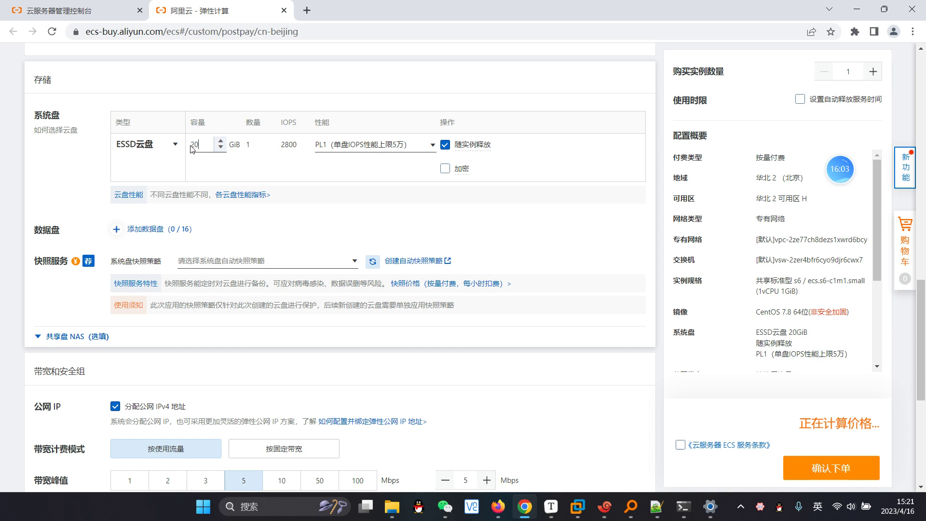
pyautogui.click(503, 186)
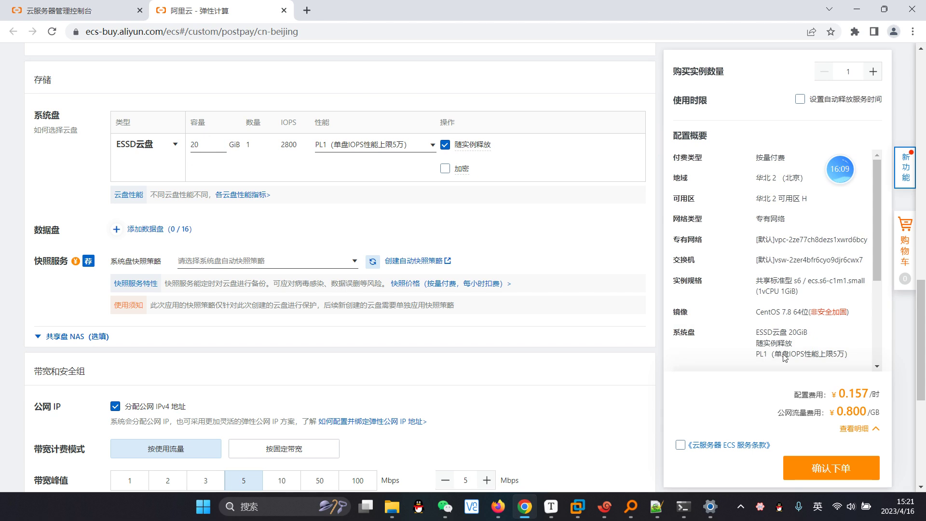
pyautogui.click(196, 146)
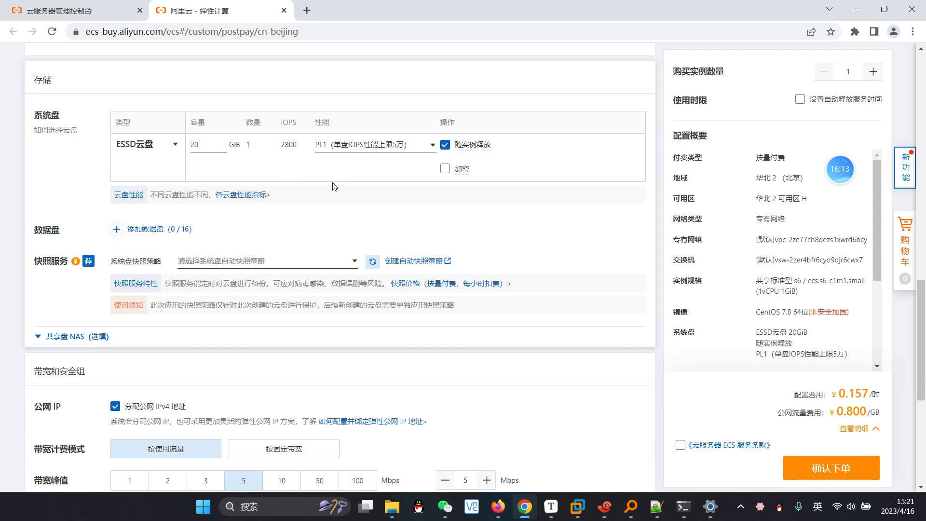
pyautogui.scroll(1, 333, 186)
pyautogui.scroll(-2, 193, 222)
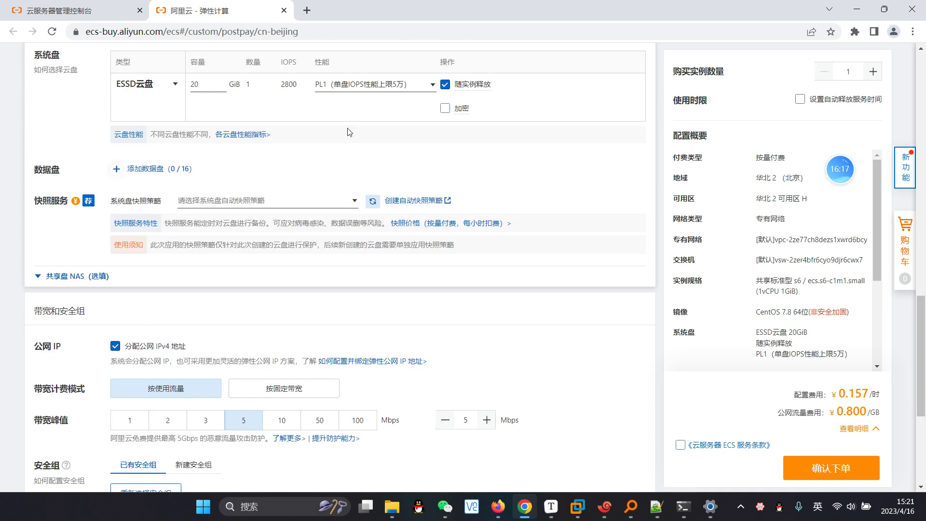
pyautogui.scroll(-3, 347, 131)
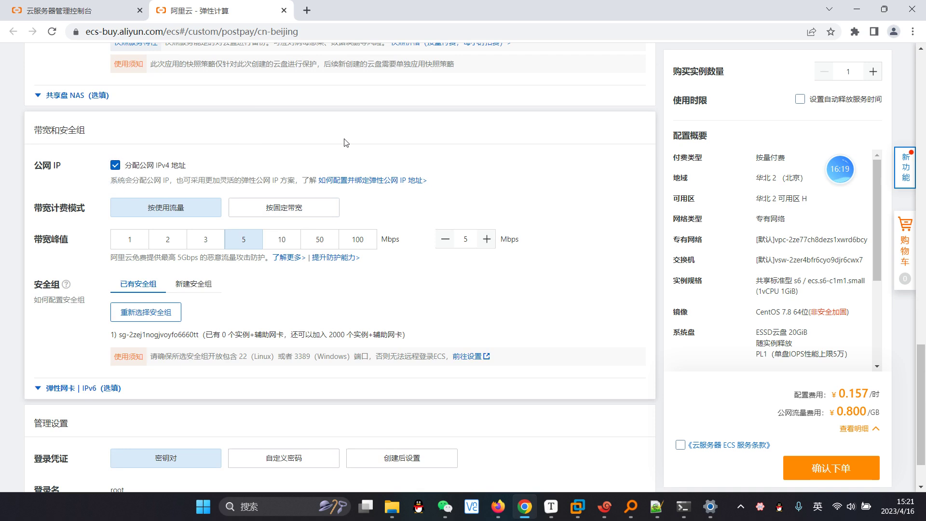
pyautogui.scroll(-1, 336, 144)
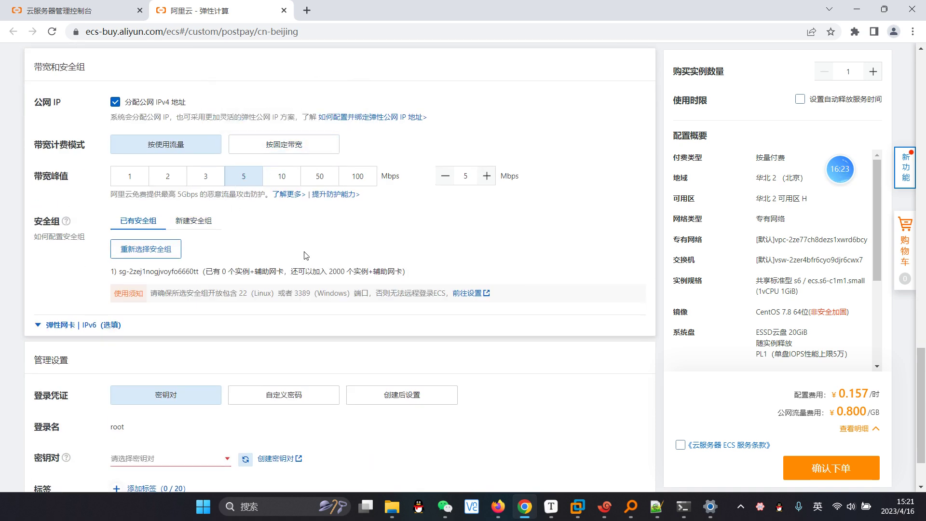
pyautogui.scroll(-1, 304, 255)
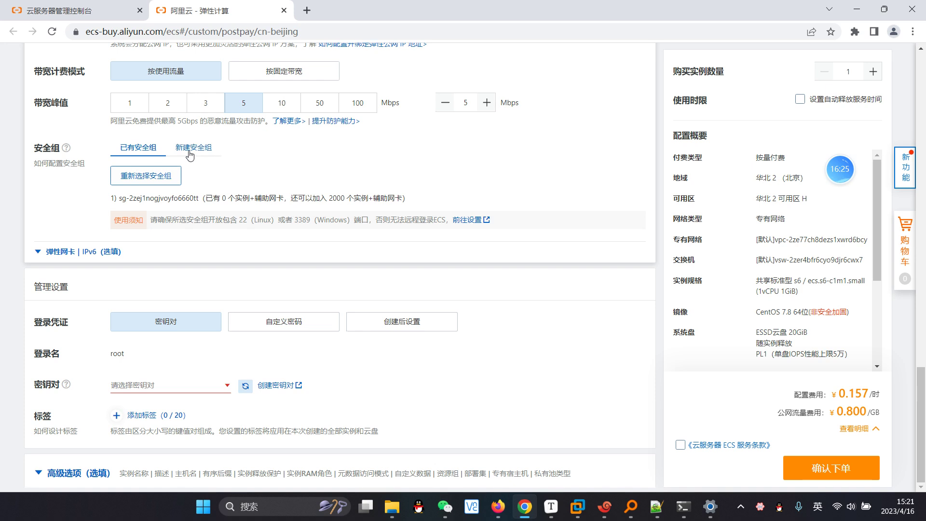
# Step: Use 已有安全组 (existing security group) and switch login credentials to 自定义密码
pyautogui.click(178, 150)
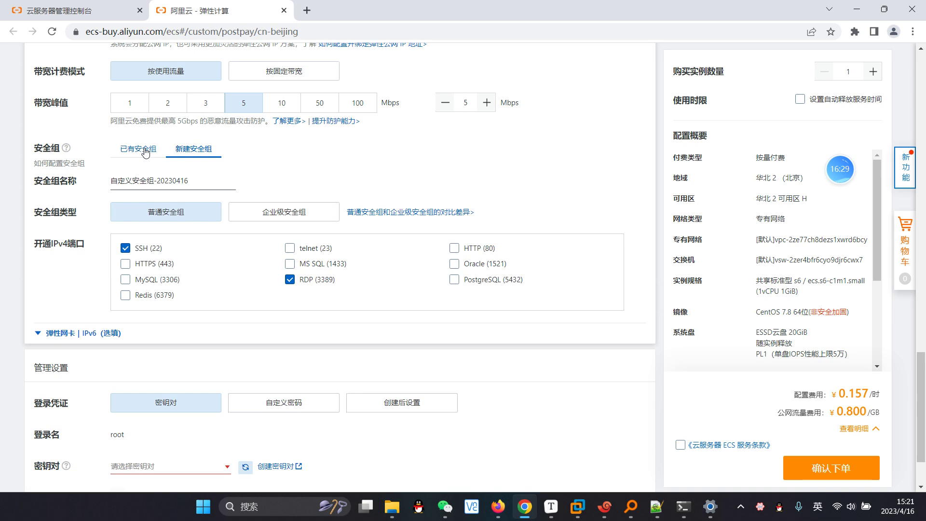
pyautogui.click(144, 152)
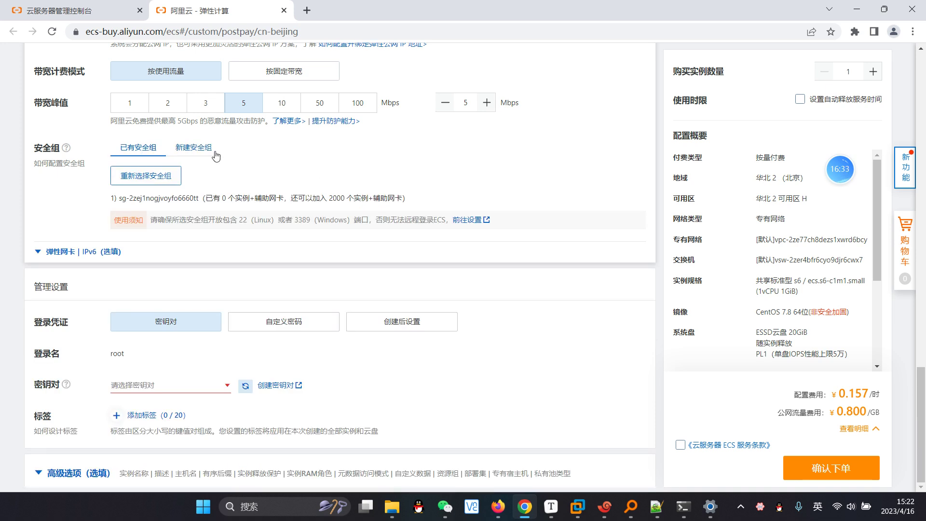
pyautogui.click(283, 321)
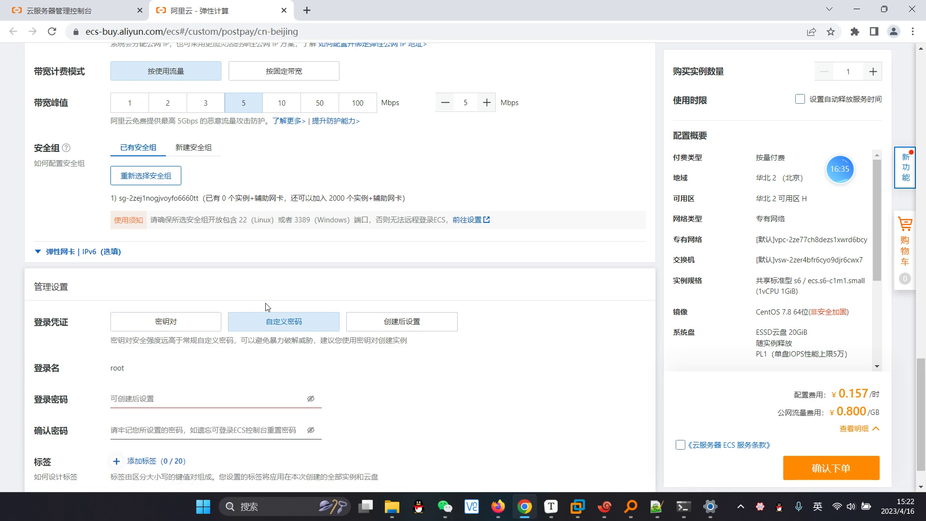
# Step: Enter the root login password and fill in the confirmation field
pyautogui.scroll(-1, 218, 338)
pyautogui.click(153, 350)
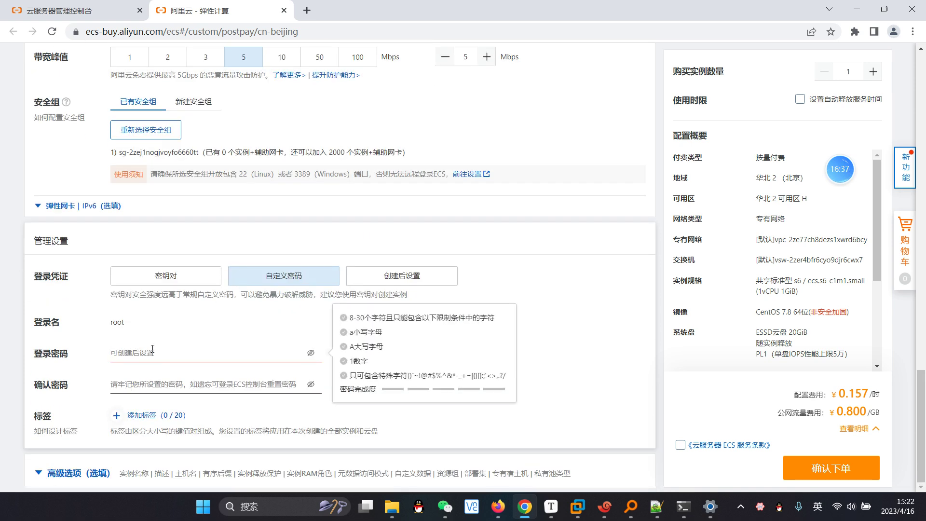
pyautogui.write('********')
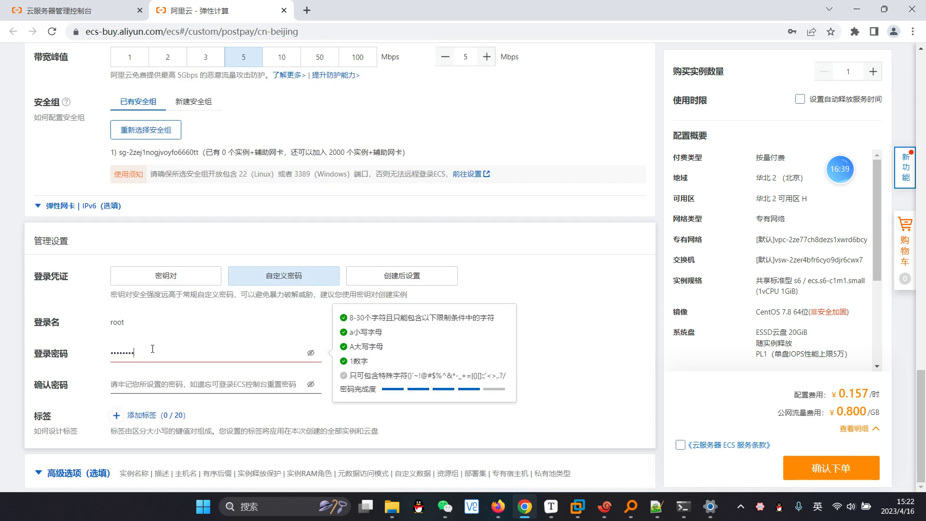
pyautogui.press('Tab')
pyautogui.write('*')
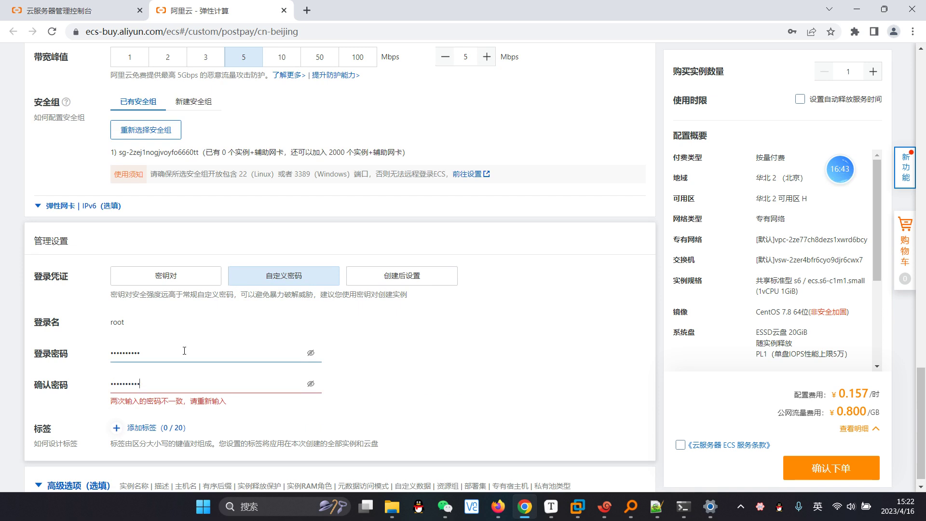
pyautogui.scroll(-1, 212, 327)
pyautogui.scroll(10, 212, 326)
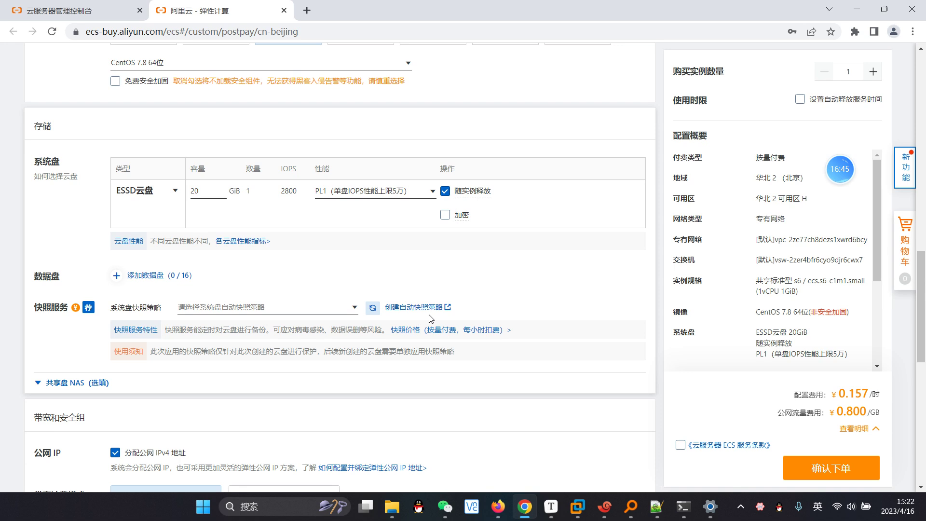
# Step: Accept the ECS terms, submit the order, then start a new 按量付费 instance purchase
pyautogui.click(681, 446)
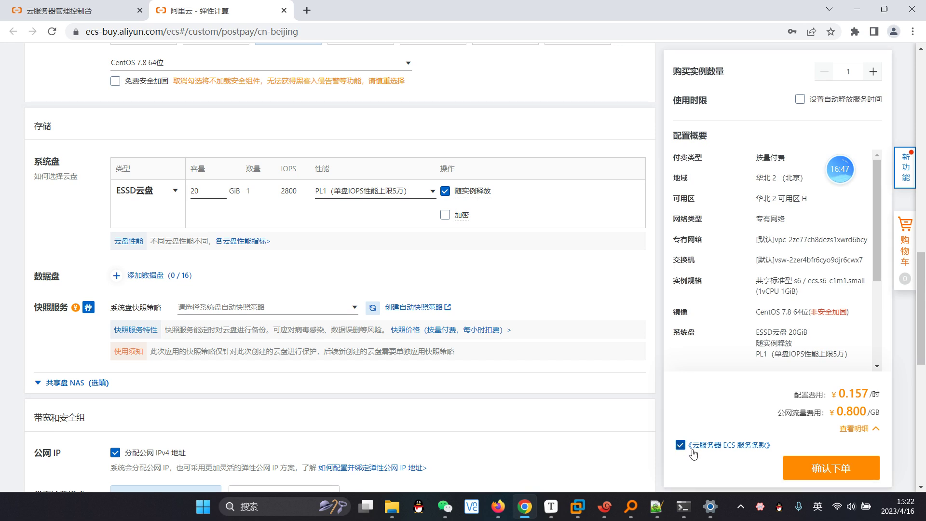
pyautogui.click(836, 473)
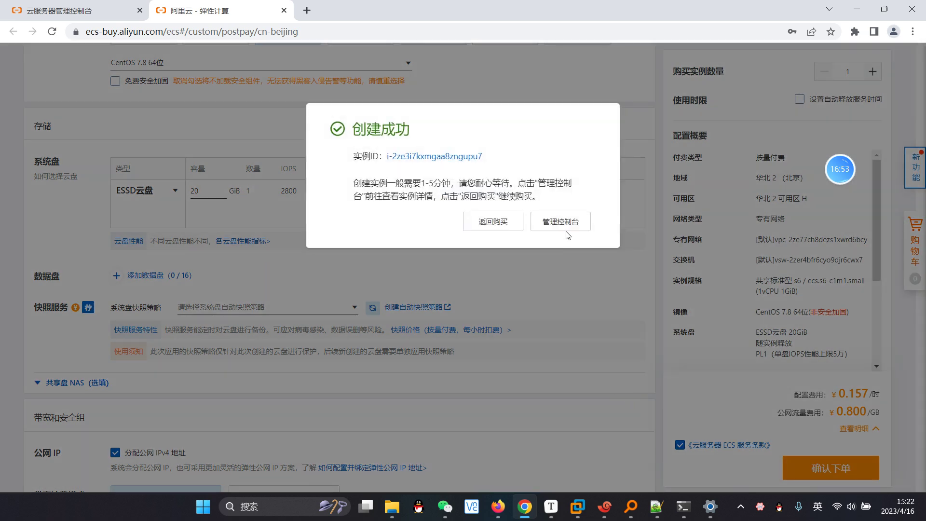
pyautogui.click(563, 227)
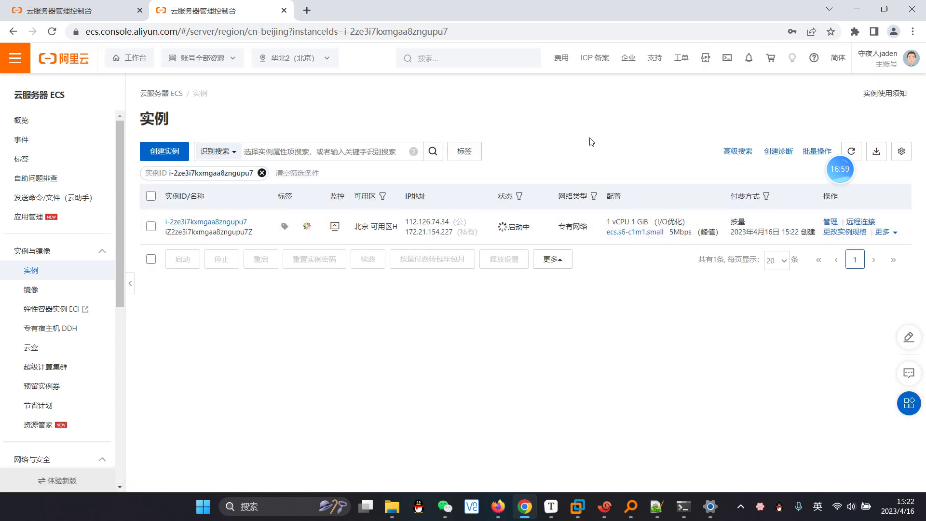
pyautogui.click(165, 152)
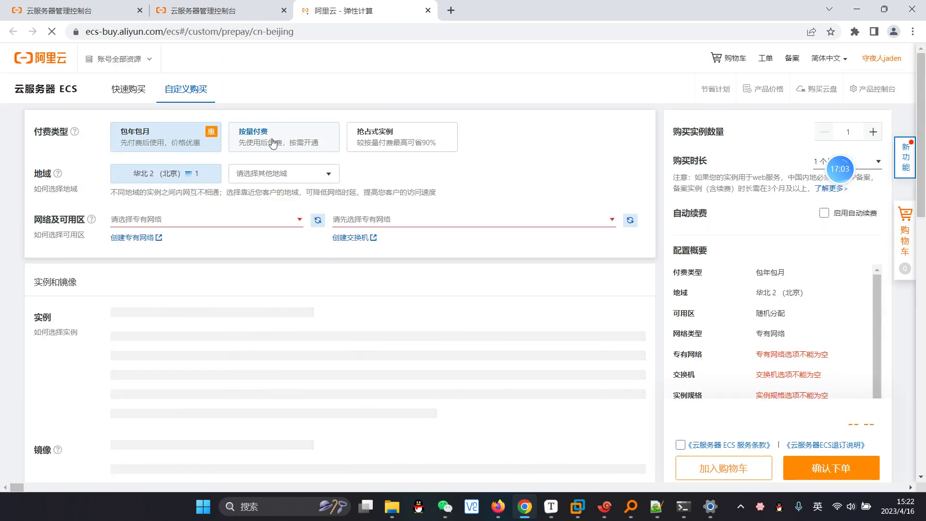
pyautogui.click(267, 147)
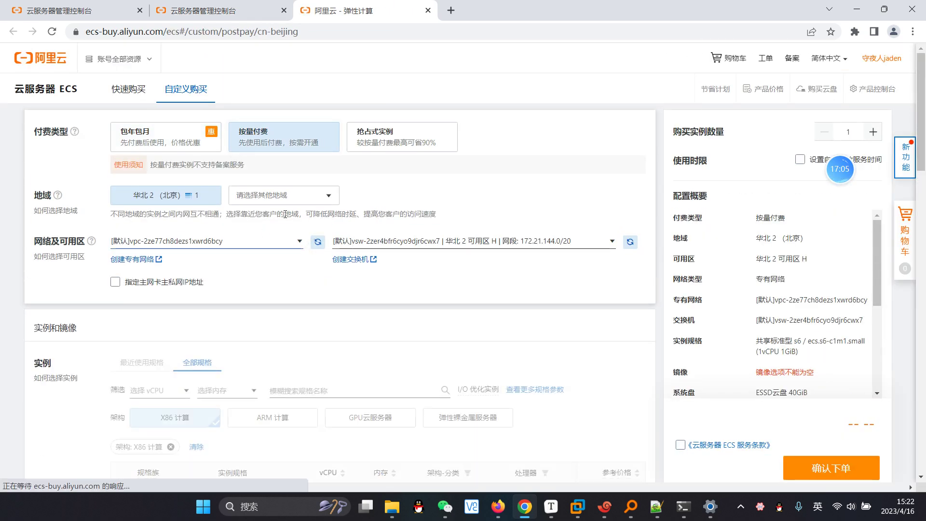
# Step: Pick the CentOS 7.8 64位 image and untick 免费安全加固 for the second instance
pyautogui.scroll(-3, 341, 201)
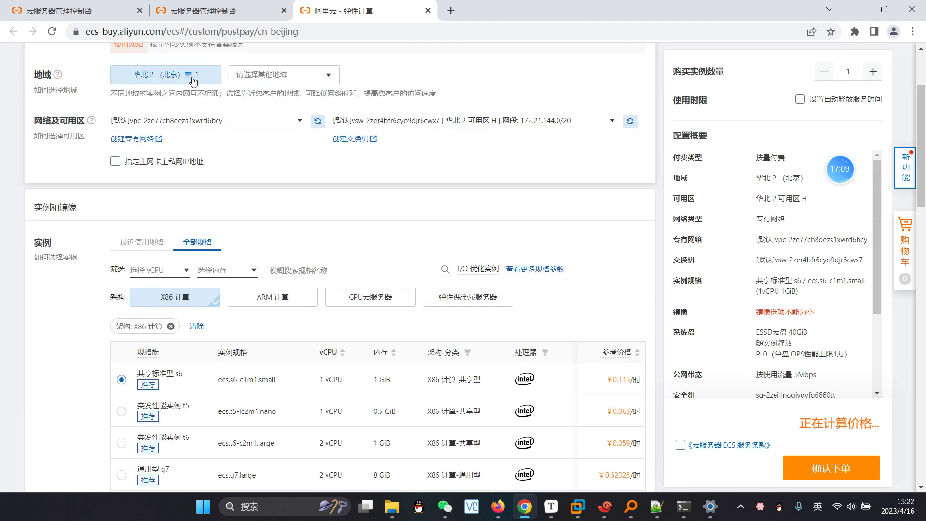
pyautogui.scroll(3, 248, 118)
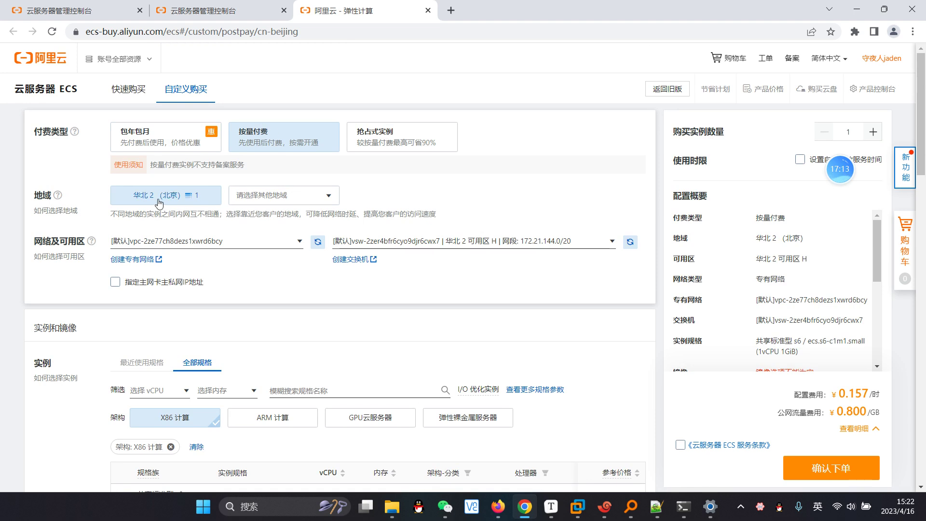
pyautogui.scroll(-2, 163, 207)
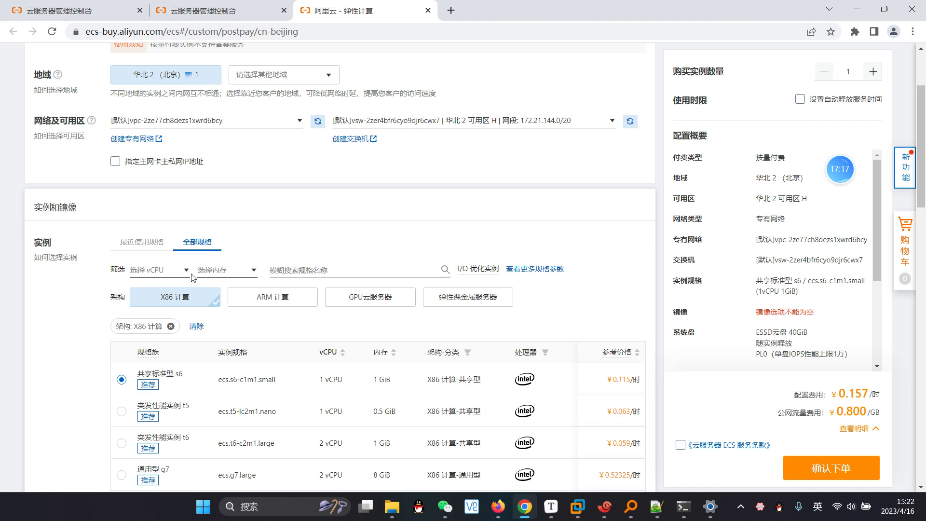
pyautogui.scroll(-5, 192, 276)
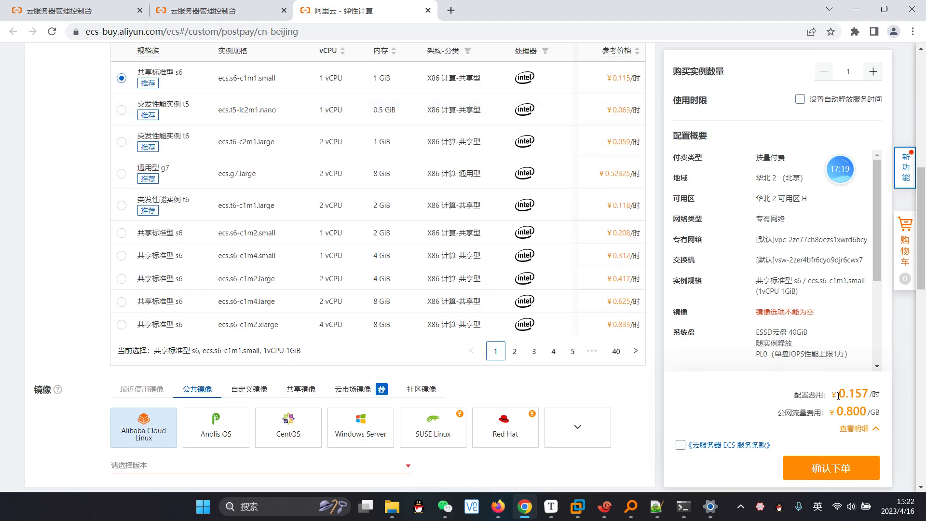
pyautogui.scroll(-4, 275, 331)
pyautogui.click(292, 193)
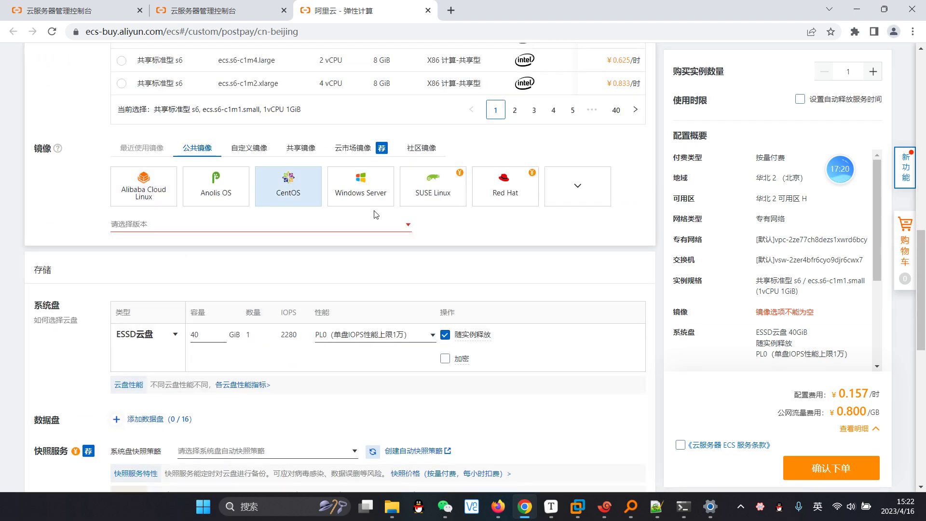
pyautogui.click(347, 232)
pyautogui.click(207, 265)
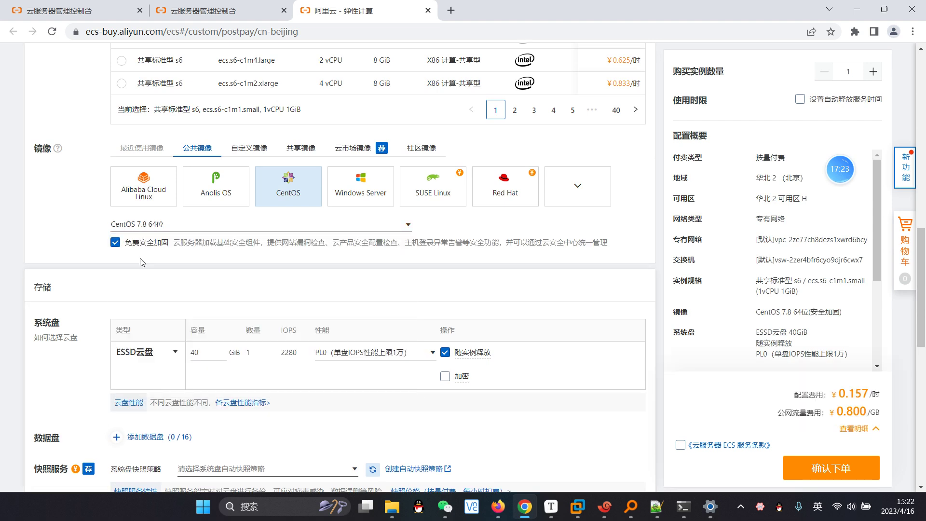
pyautogui.click(116, 243)
pyautogui.scroll(-3, 246, 272)
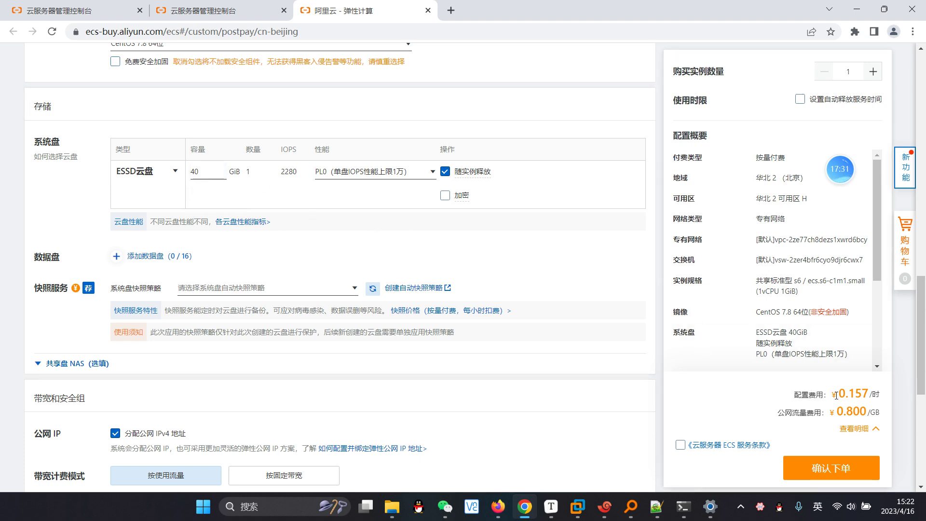
pyautogui.scroll(-6, 426, 236)
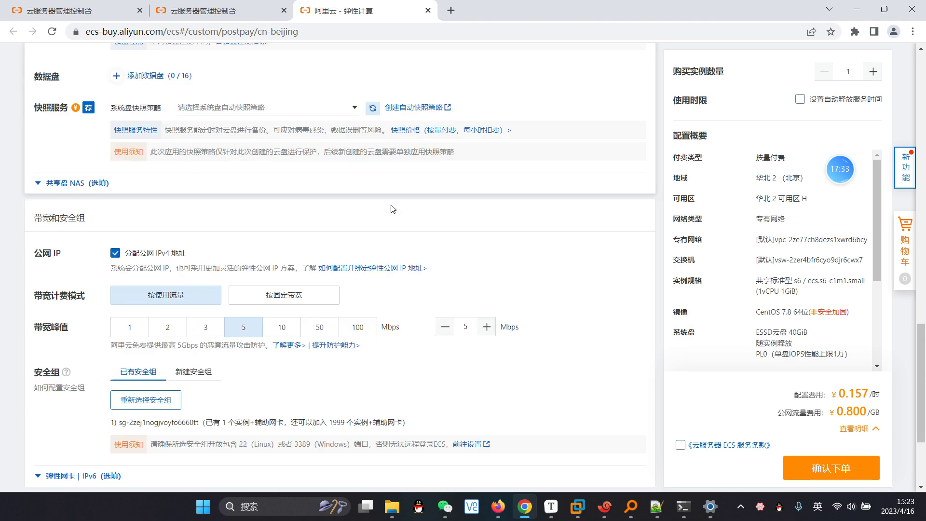
pyautogui.scroll(-2, 332, 321)
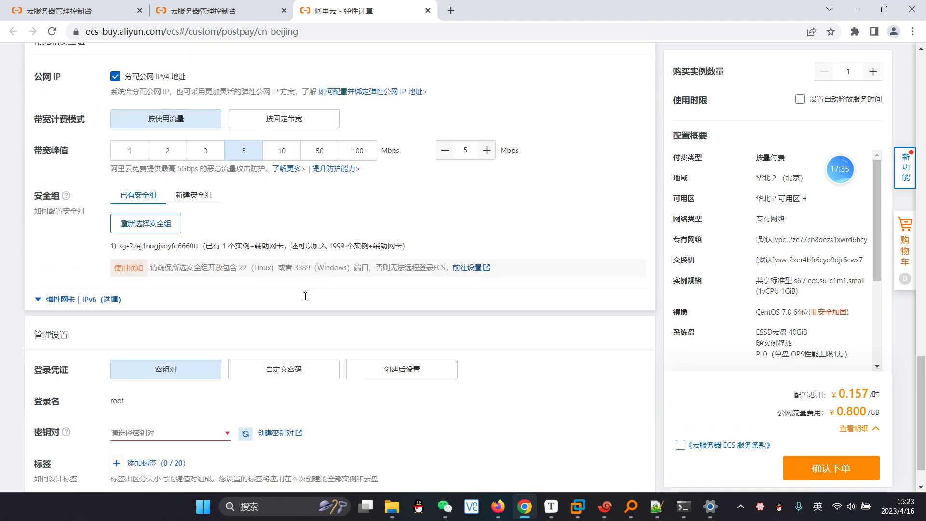
# Step: Choose 自定义密码 and enter a matching root password and confirmation
pyautogui.click(281, 322)
pyautogui.click(153, 398)
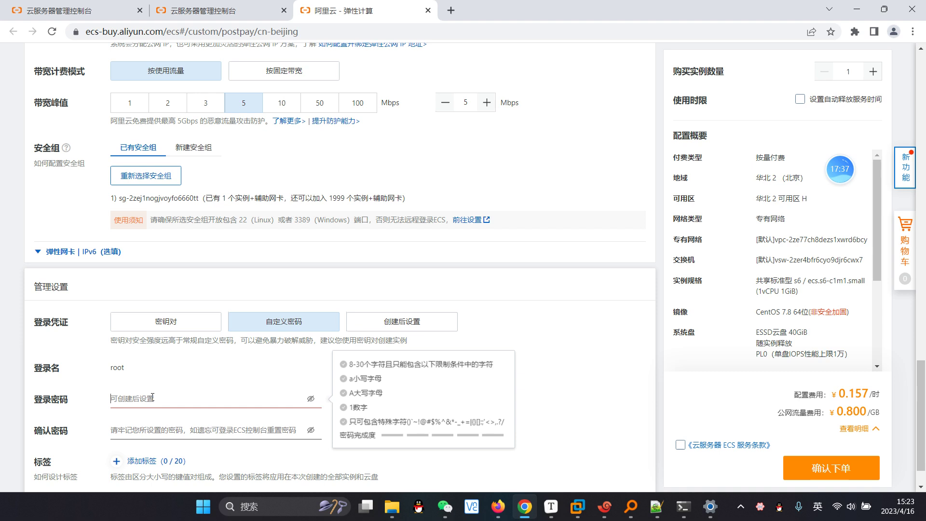
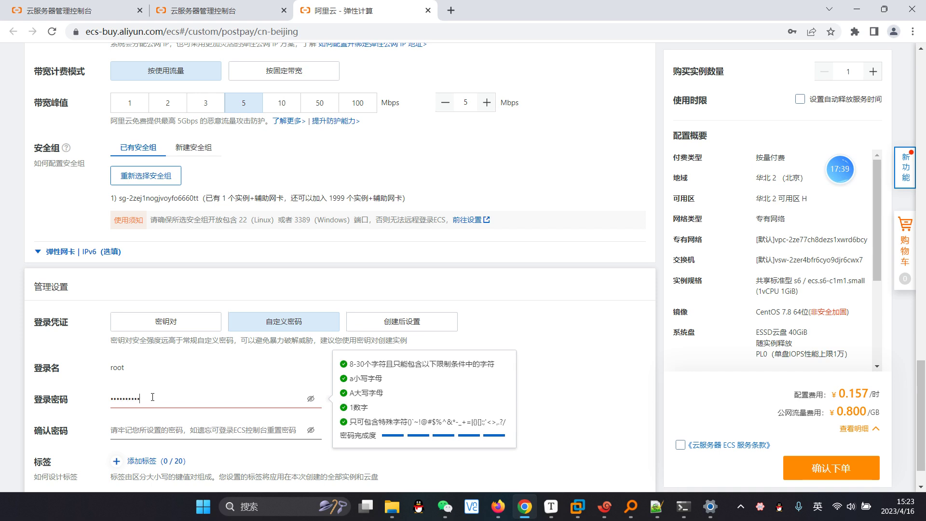
pyautogui.press('Tab')
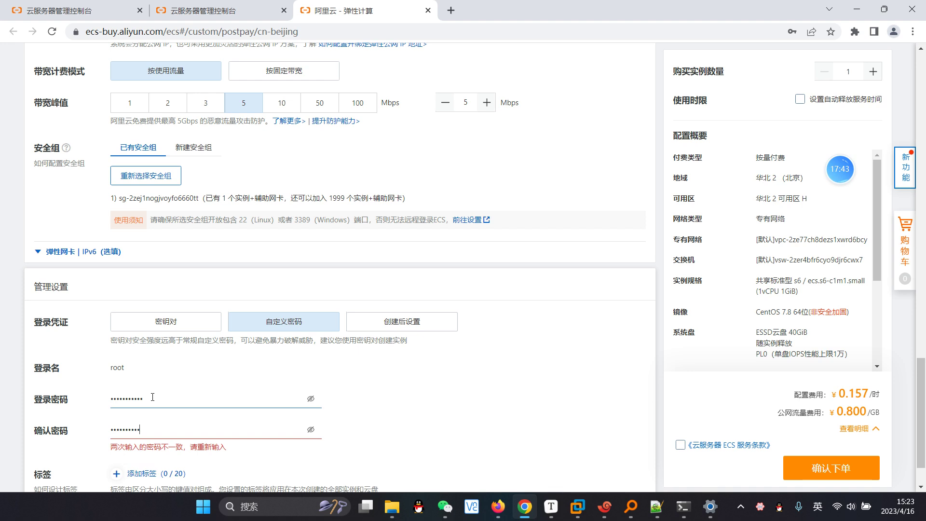
pyautogui.press('BackSpace')
pyautogui.press('BackSpace')
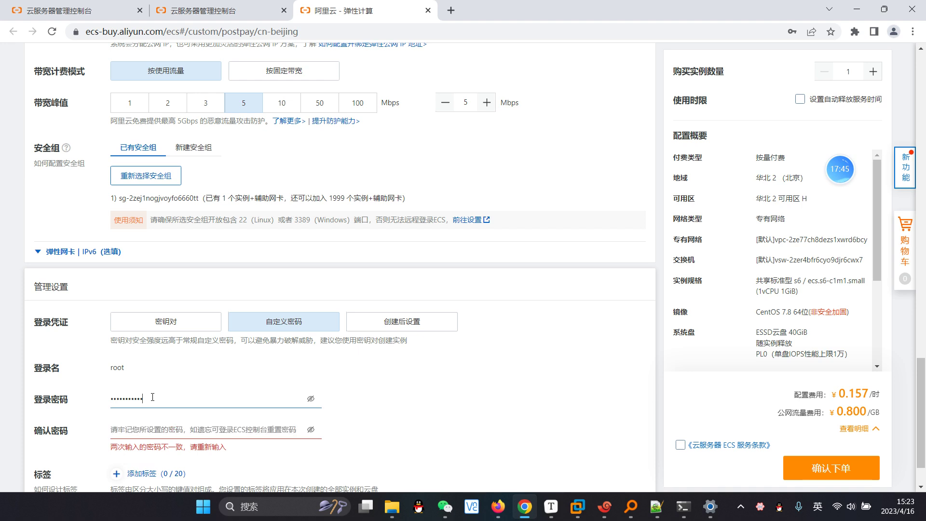
pyautogui.hotkey('shift', 'Tab')
pyautogui.press('BackSpace')
pyautogui.press('Tab')
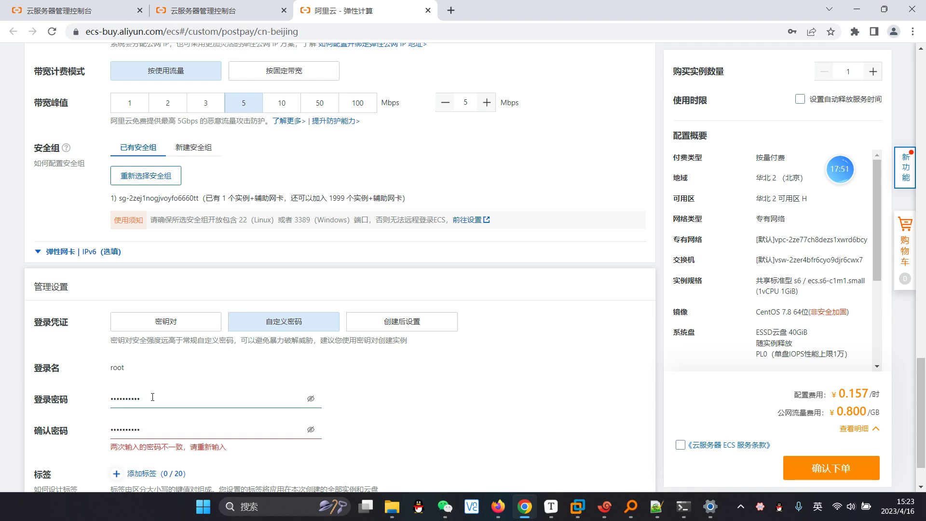
# Step: Accept the service terms, place the second order, and go to the instance list
pyautogui.scroll(-1, 410, 406)
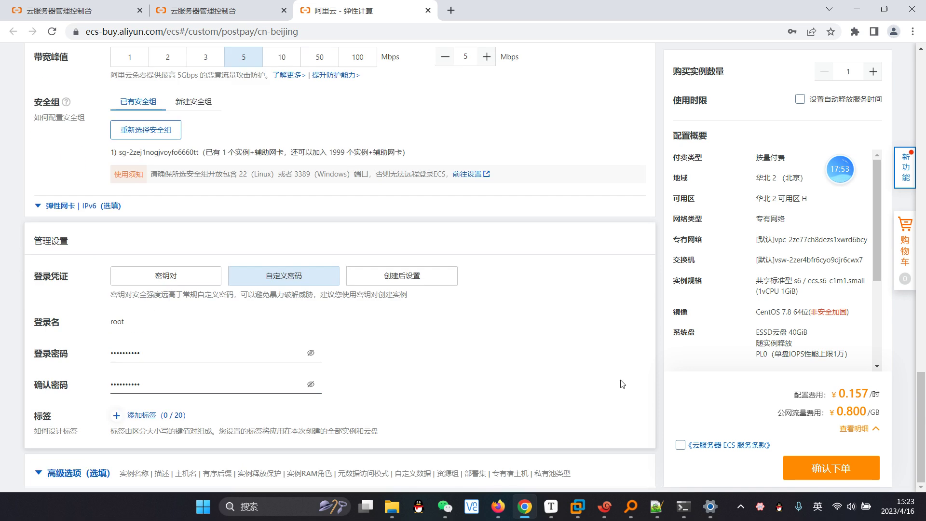
pyautogui.click(680, 444)
pyautogui.click(822, 470)
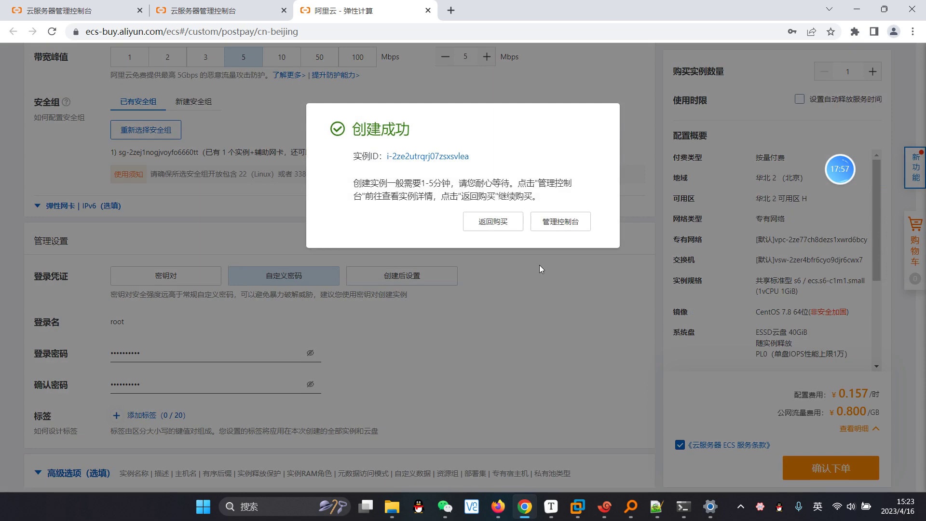
pyautogui.click(553, 223)
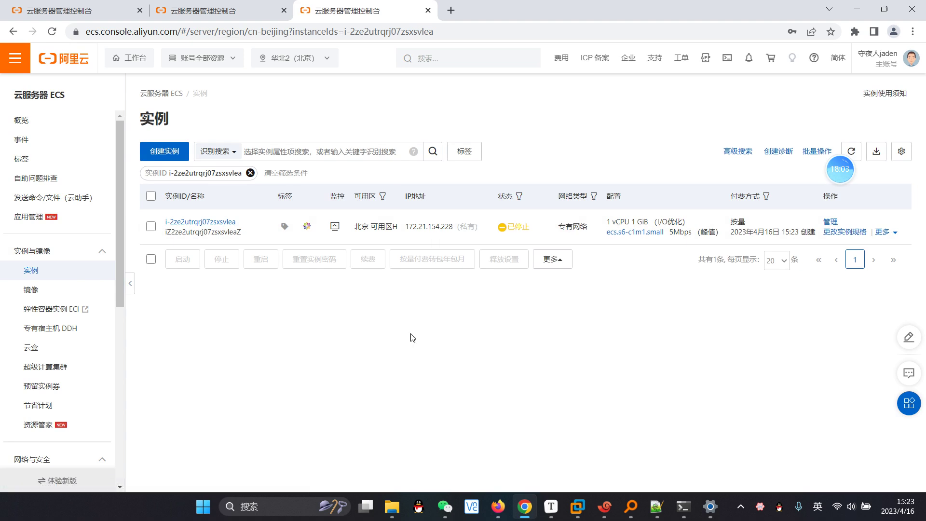
# Step: In the instance list, copy the first instance's public IP 123.56.83.211
pyautogui.click(38, 290)
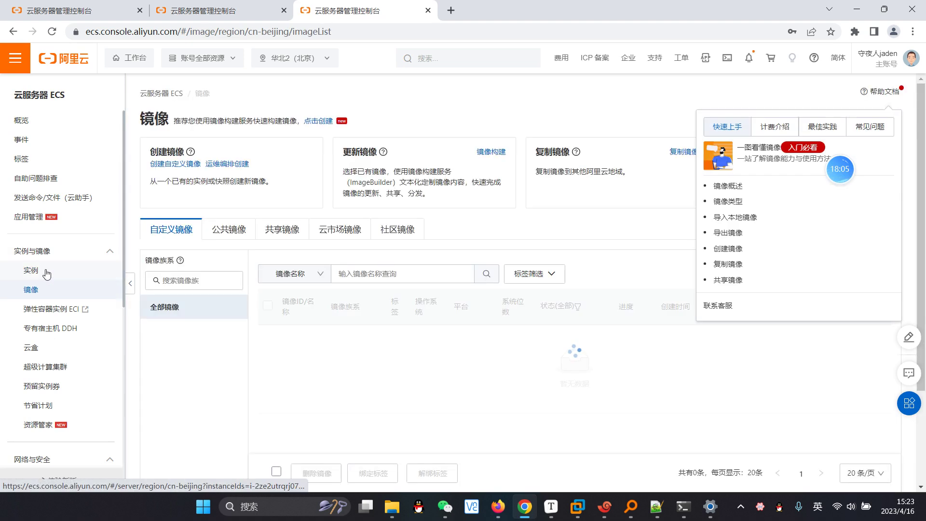
pyautogui.click(44, 272)
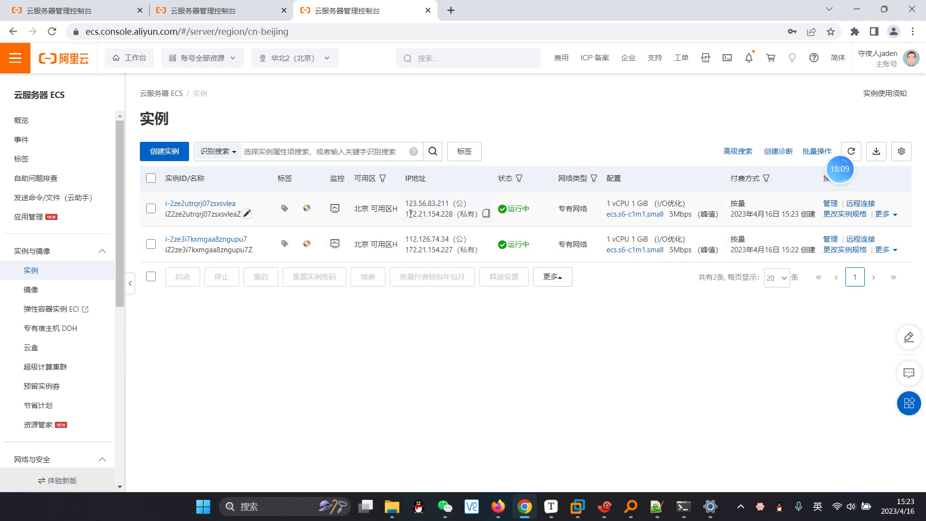
pyautogui.moveTo(411, 214); pyautogui.dragTo(453, 214)
pyautogui.moveTo(454, 250); pyautogui.dragTo(409, 246)
pyautogui.moveTo(449, 203); pyautogui.dragTo(409, 203)
pyautogui.moveTo(448, 237); pyautogui.dragTo(403, 239)
pyautogui.click(515, 316)
pyautogui.click(476, 205)
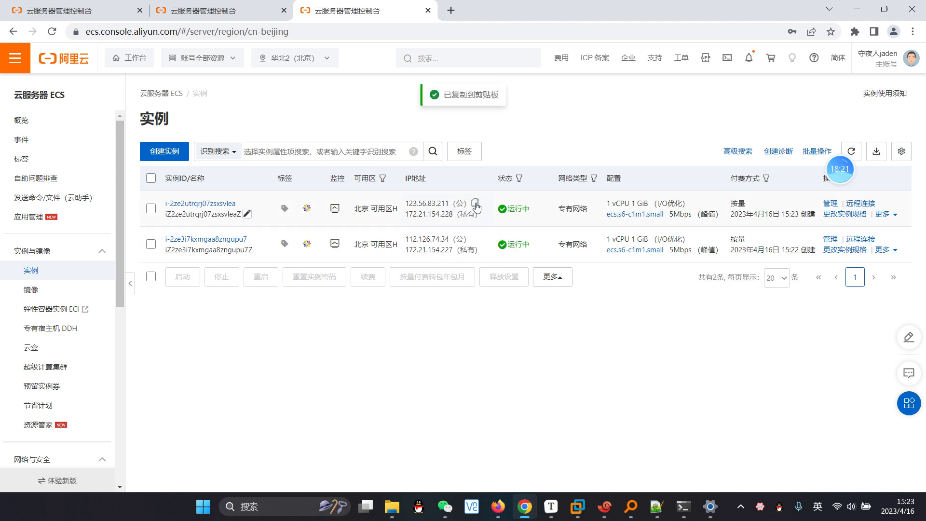
# Step: Search 查ip on Baidu in a new tab and look up the location of 123.56.83.211
pyautogui.hotkey('ctrl', 't')
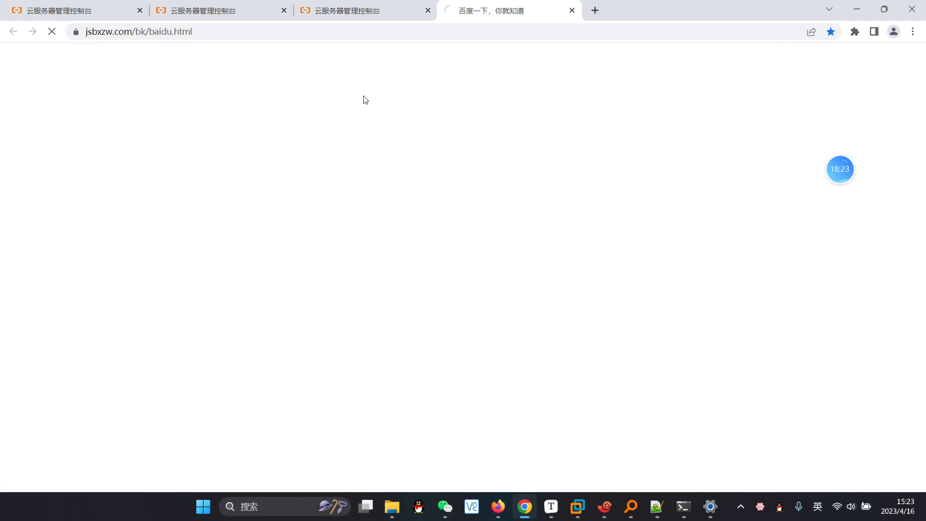
pyautogui.write('cha')
pyautogui.press('BackSpace')
pyautogui.press('BackSpace')
pyautogui.press('BackSpace')
pyautogui.press('shift')
pyautogui.write('cha')
pyautogui.press('space')
pyautogui.write('ip')
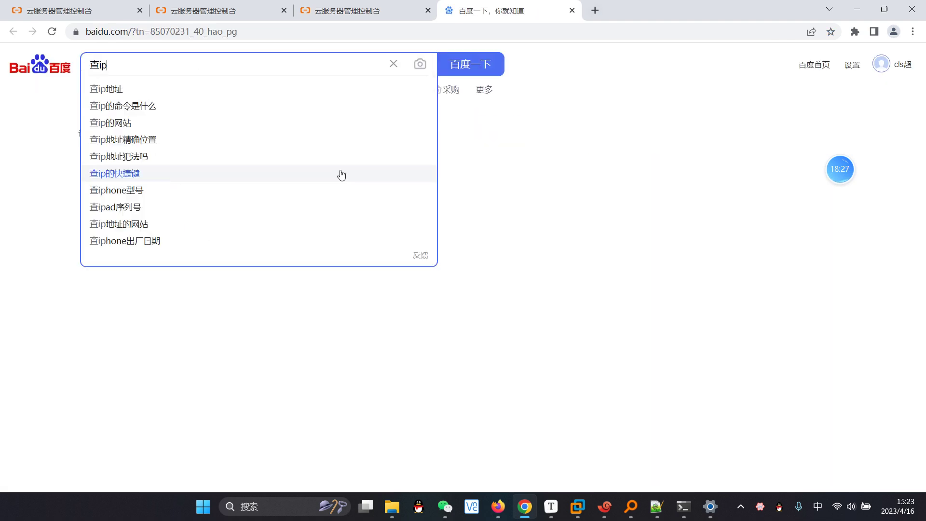
pyautogui.press('Return')
pyautogui.click(221, 187)
pyautogui.hotkey('ctrl', 'v')
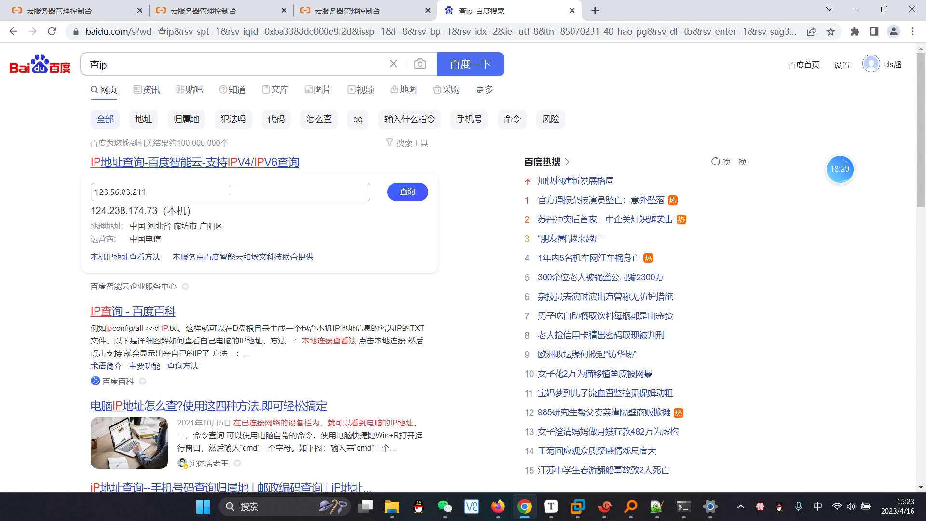
pyautogui.click(410, 193)
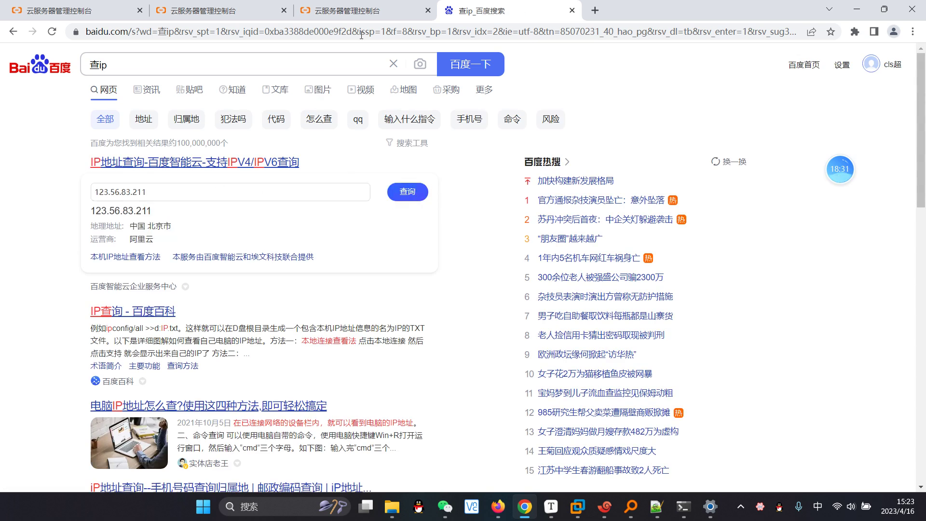
# Step: Copy 112.126.74.34 from the ECS list, look it up on Baidu, then return to ECS
pyautogui.click(358, 10)
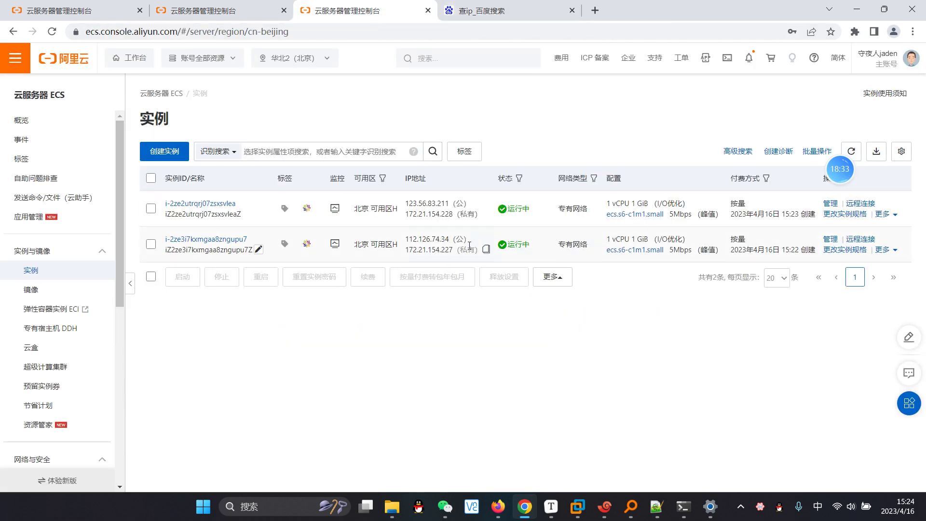
pyautogui.click(486, 249)
pyautogui.hotkey('ctrl', 'Tab')
pyautogui.moveTo(193, 192); pyautogui.dragTo(45, 189)
pyautogui.hotkey('ctrl', 'v')
pyautogui.click(395, 199)
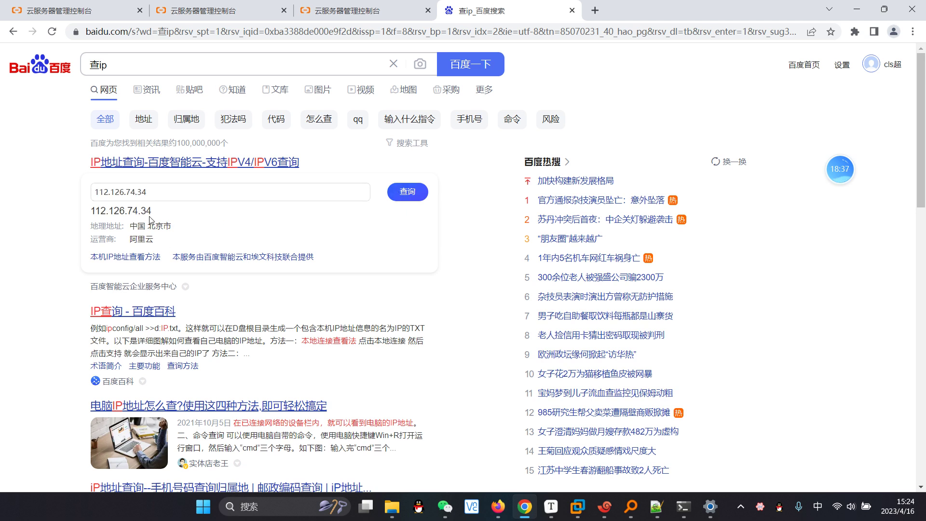
pyautogui.click(378, 10)
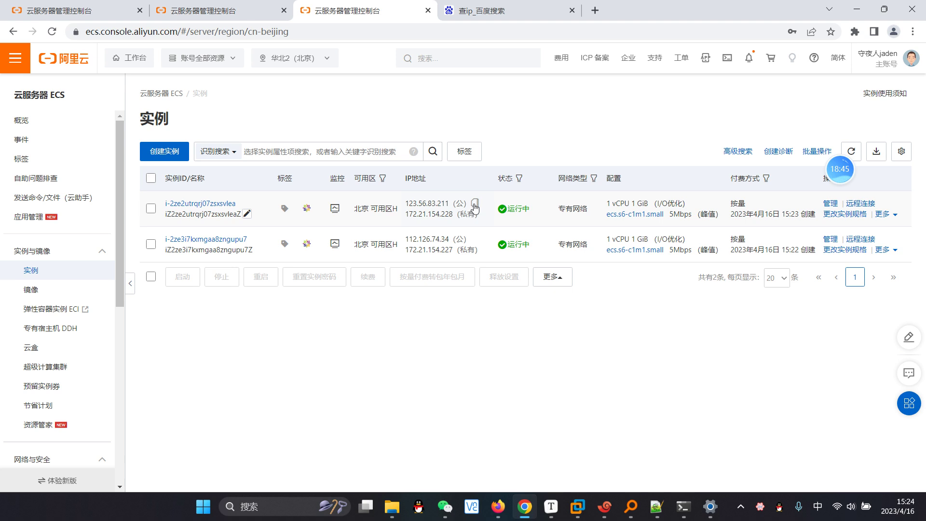
# Step: Copy the public IP 123.56.83.211, close Xshell 7 and dismiss the free-license reminder
pyautogui.click(474, 203)
pyautogui.click(605, 507)
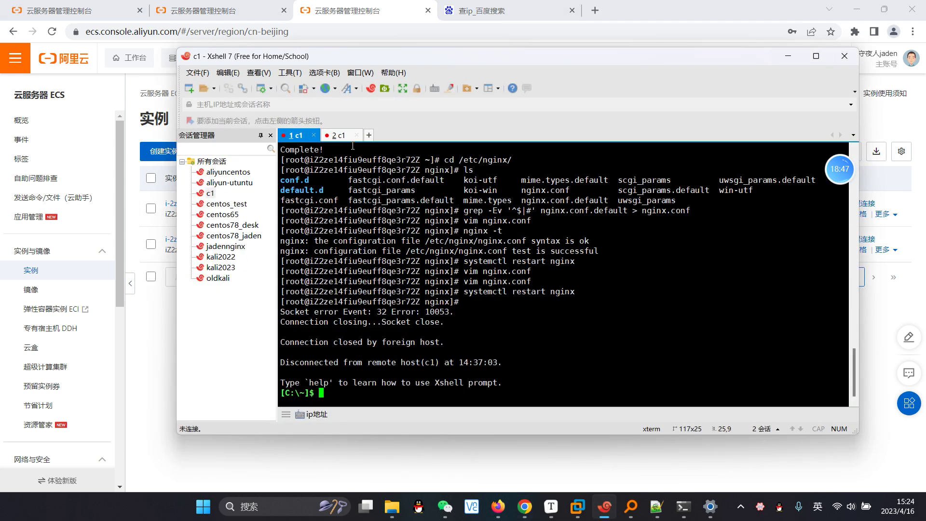
pyautogui.click(314, 135)
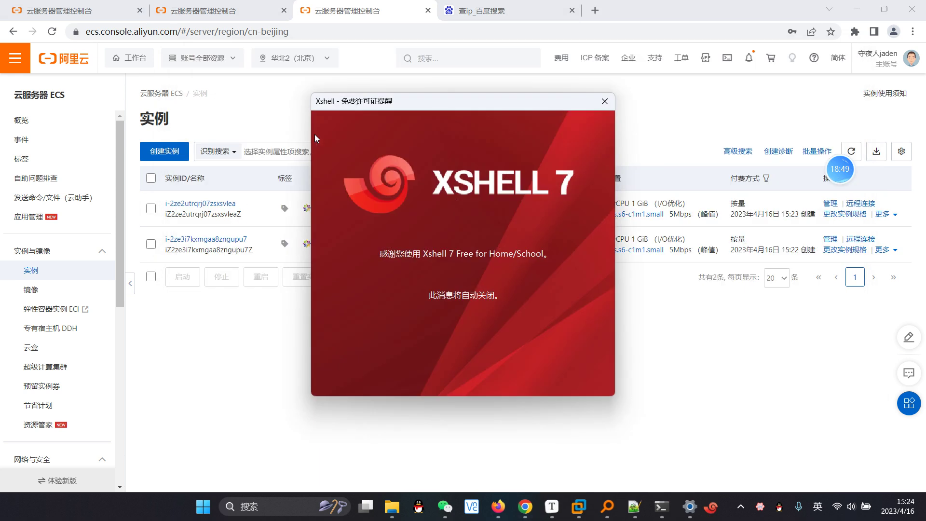
pyautogui.click(604, 102)
# Step: Relaunch Xshell 7 from its shortcut in the 快捷方式 folder and dismiss the startup sessions dialog
pyautogui.moveTo(412, 507)
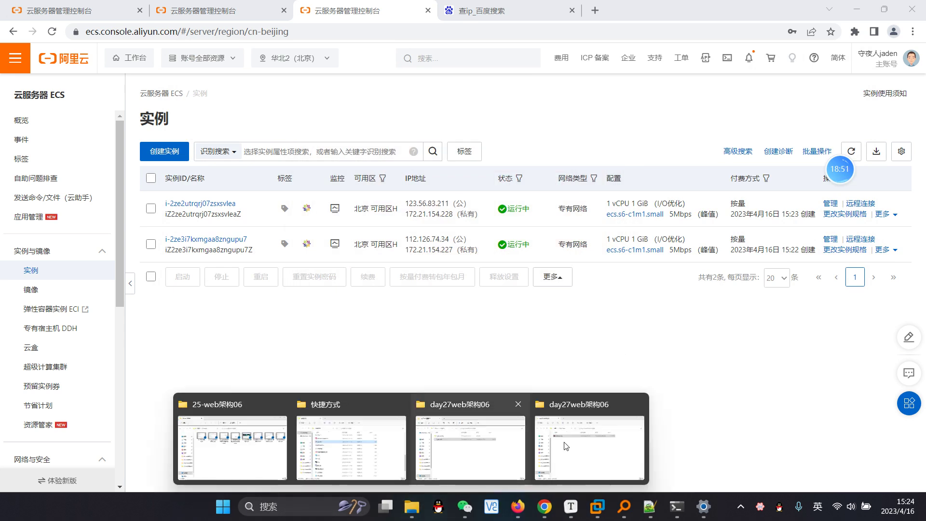
pyautogui.click(410, 450)
pyautogui.scroll(-3, 400, 356)
pyautogui.scroll(3, 386, 361)
pyautogui.scroll(-4, 375, 330)
pyautogui.scroll(-3, 375, 335)
pyautogui.doubleClick(336, 288)
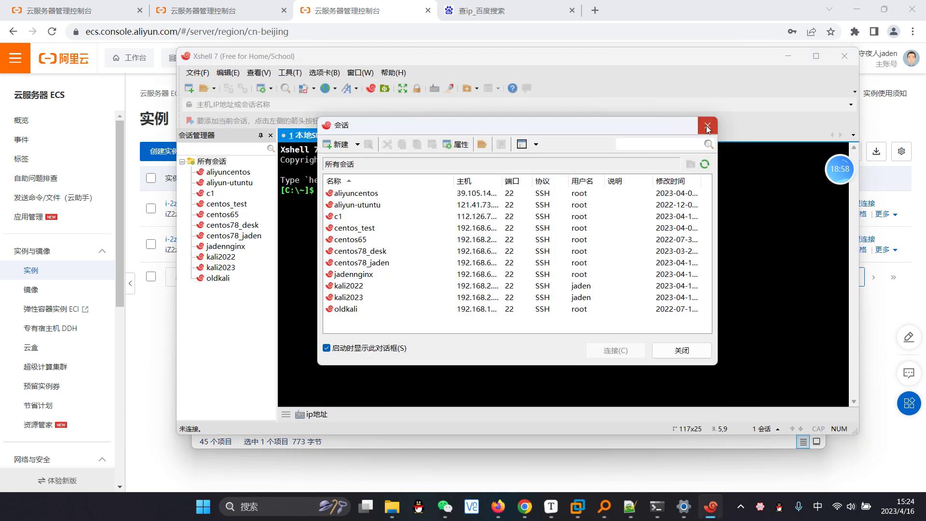
pyautogui.click(708, 128)
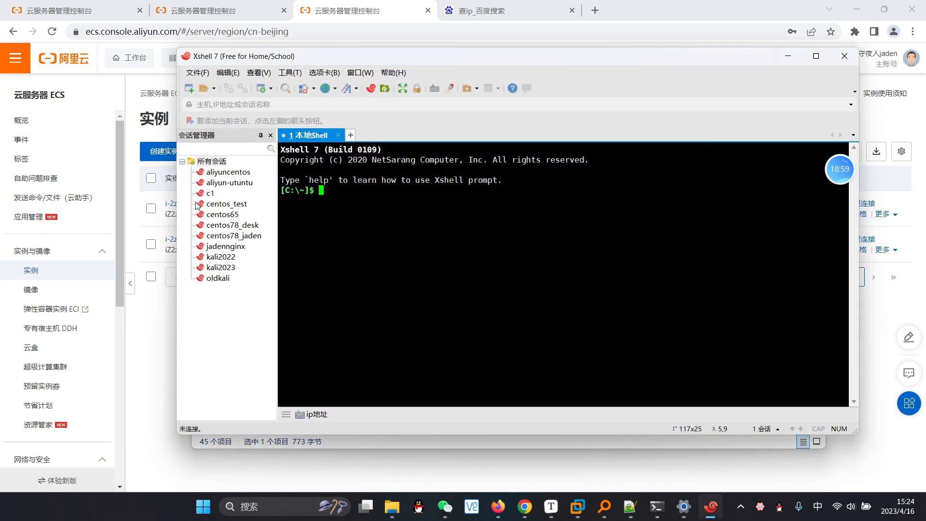
# Step: Delete the old c1 session and define a new session named c1 with host 123.56.83.211
pyautogui.rightClick(211, 193)
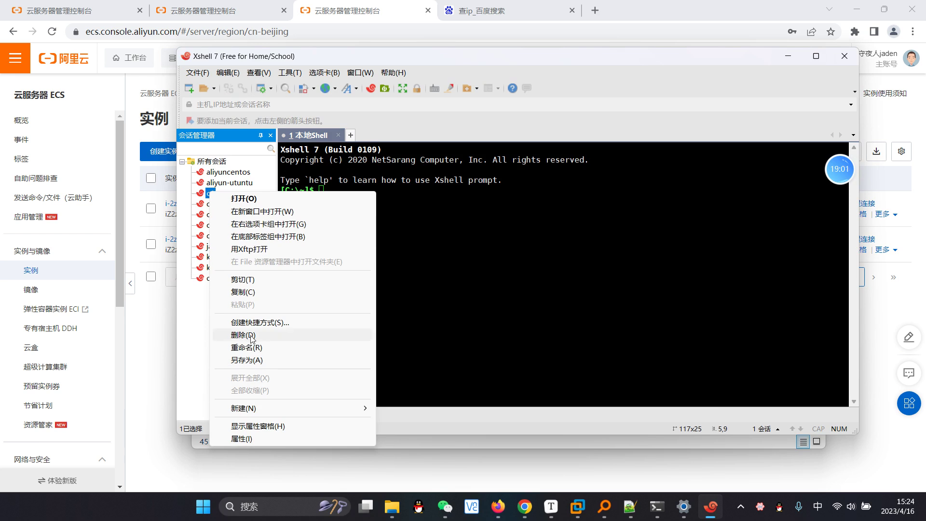
pyautogui.click(243, 335)
pyautogui.click(189, 88)
pyautogui.click(570, 118)
pyautogui.moveTo(570, 118); pyautogui.dragTo(476, 136)
pyautogui.write('c')
pyautogui.press('shift')
pyautogui.write('1')
pyautogui.press('Tab')
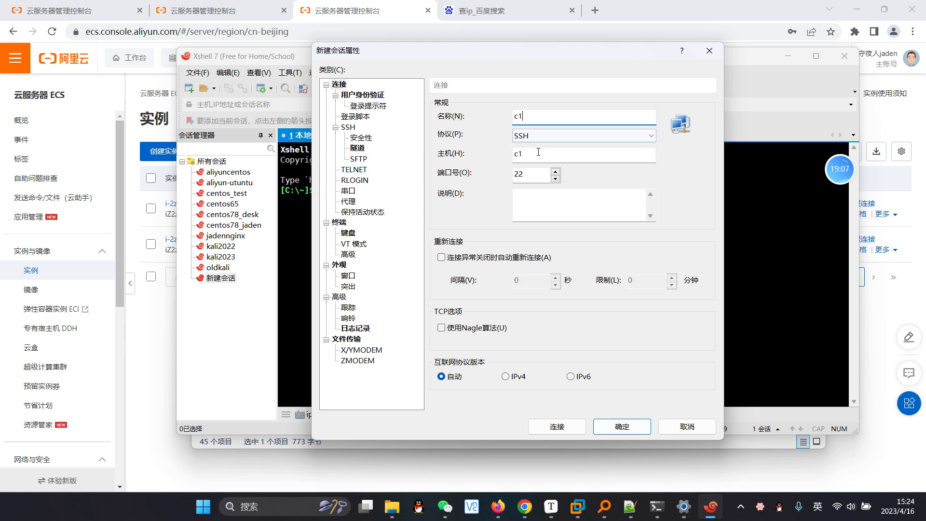
pyautogui.moveTo(569, 154); pyautogui.dragTo(464, 153)
pyautogui.hotkey('ctrl', 'v')
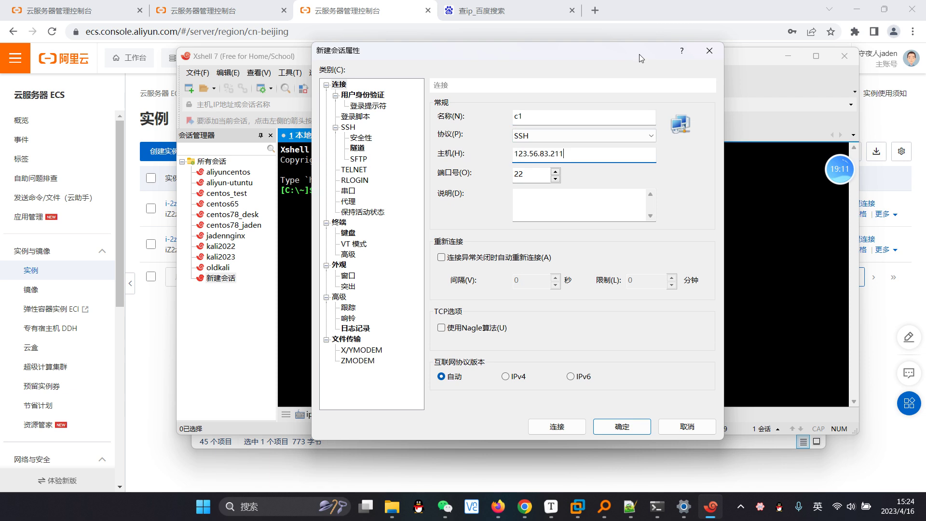
# Step: Enter root credentials under 用户身份验证, connect, and accept the server's host key
pyautogui.click(371, 96)
pyautogui.click(558, 155)
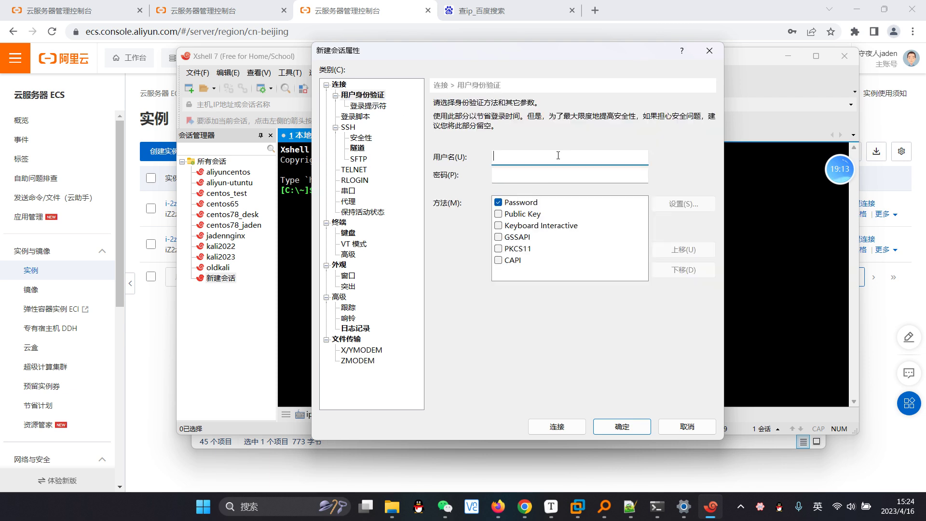
pyautogui.write('root')
pyautogui.click(569, 175)
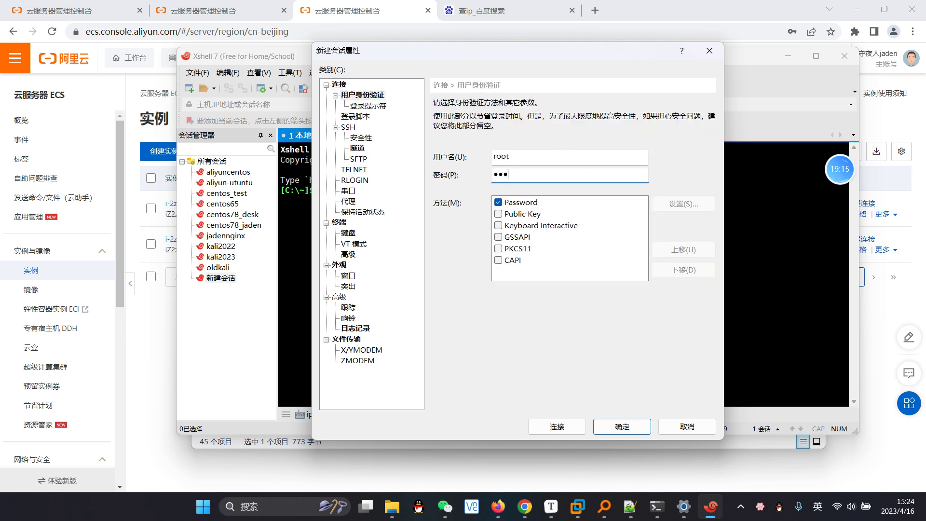
pyautogui.click(558, 426)
pyautogui.click(557, 383)
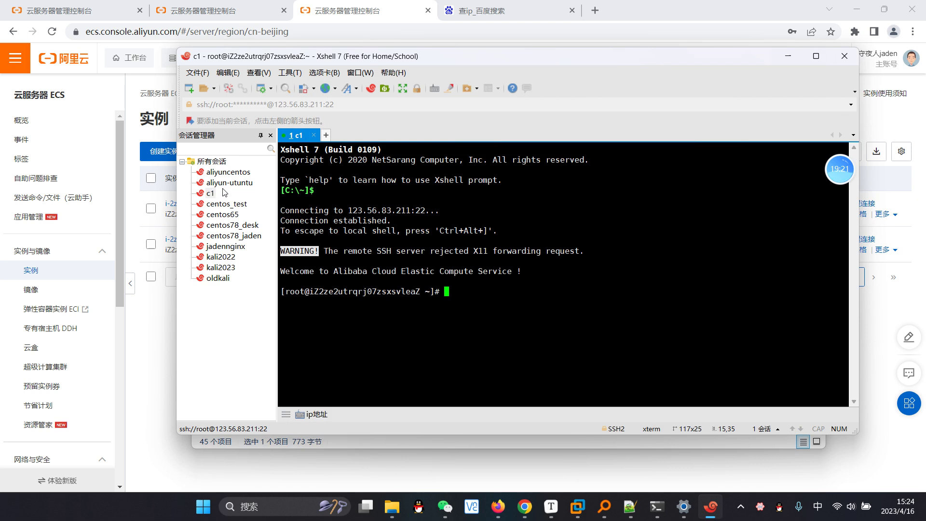
# Step: Create a new session named c2web站点 with host 112.126.74.34 copied from the ECS list
pyautogui.click(189, 88)
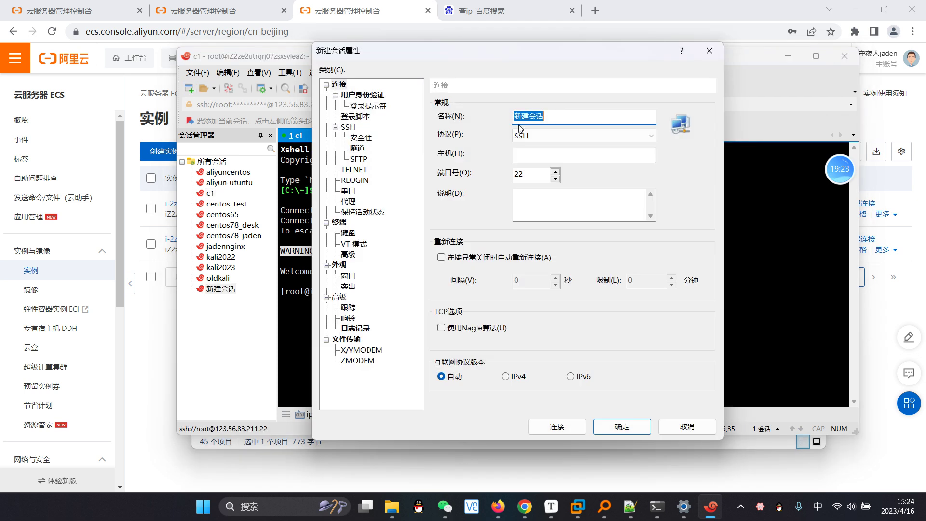
pyautogui.doubleClick(562, 116)
pyautogui.press('BackSpace')
pyautogui.press('shift')
pyautogui.write('c2')
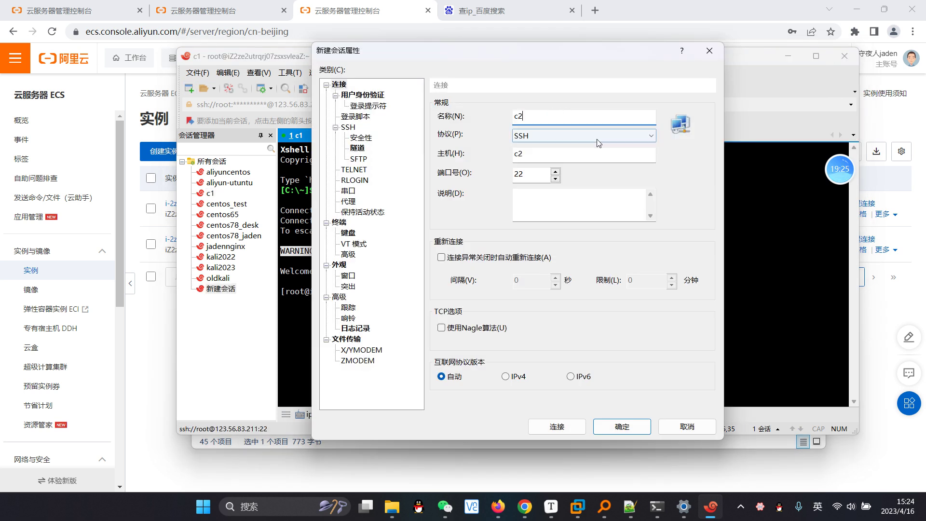
pyautogui.write('w')
pyautogui.write('eb站点')
pyautogui.press('shift')
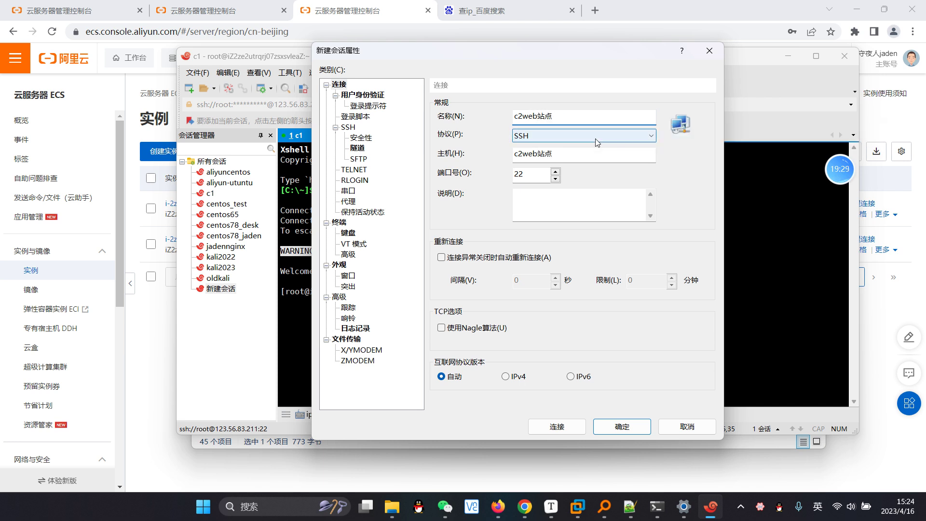
pyautogui.doubleClick(591, 154)
pyautogui.click(692, 10)
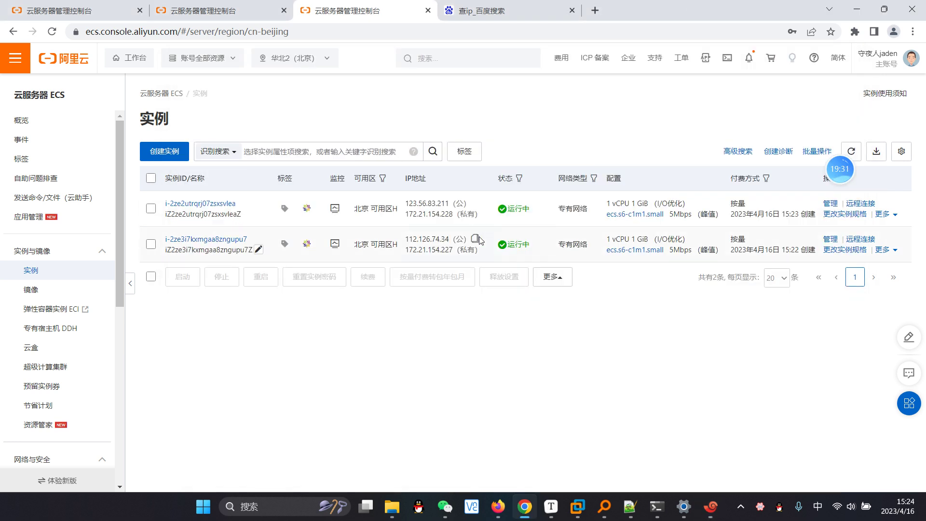
pyautogui.click(475, 238)
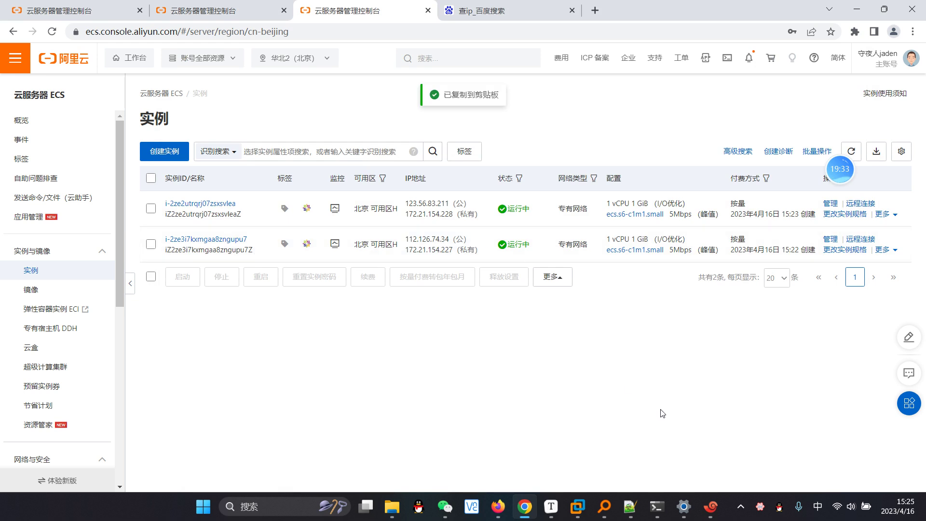
pyautogui.click(716, 510)
pyautogui.hotkey('ctrl', 'v')
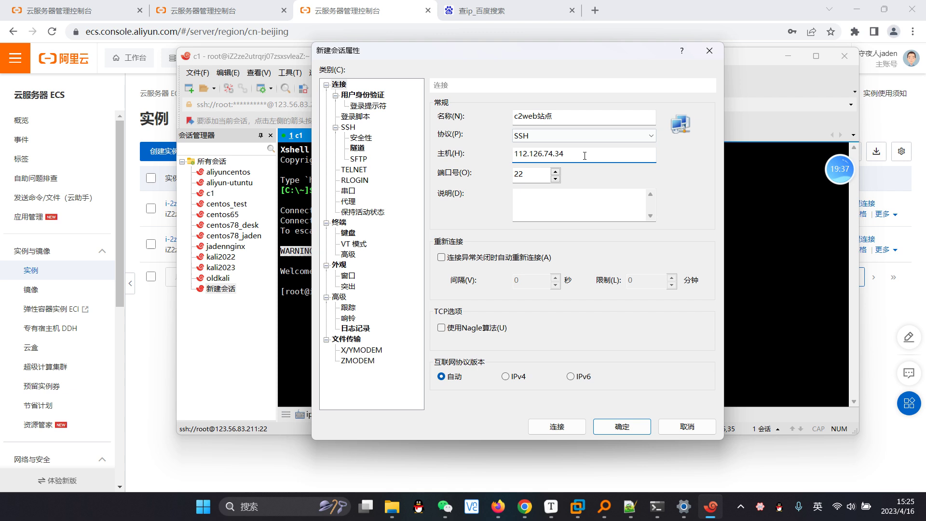
# Step: Enter root credentials, connect, accept the host key, and switch back to the c1 tab
pyautogui.click(364, 94)
pyautogui.click(544, 154)
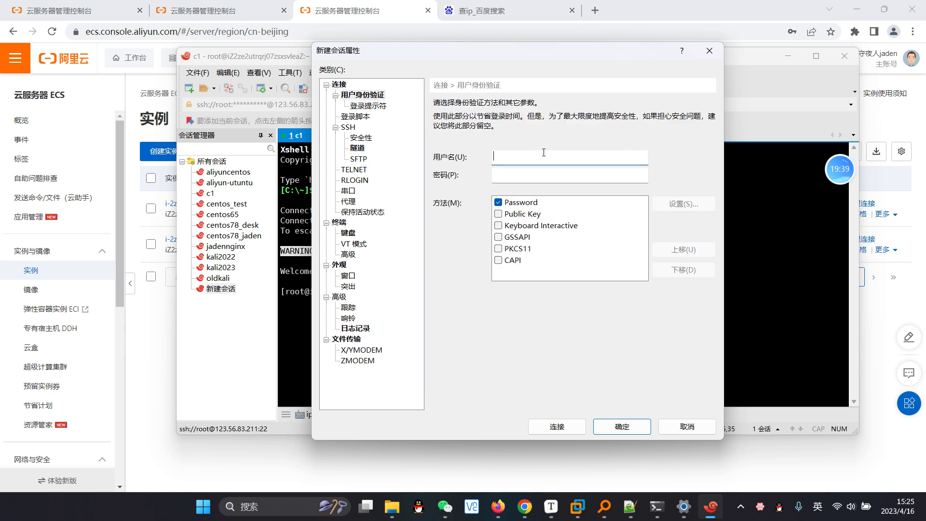
pyautogui.click(570, 175)
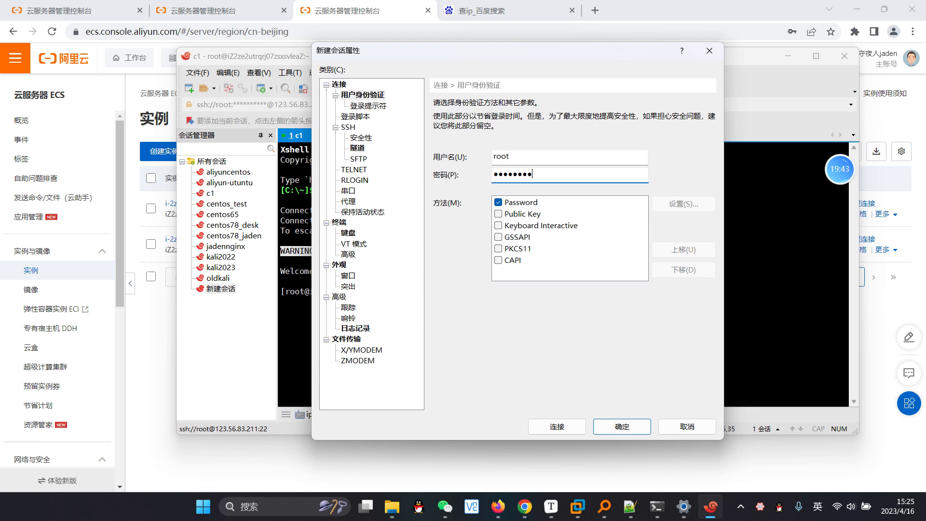
pyautogui.click(619, 427)
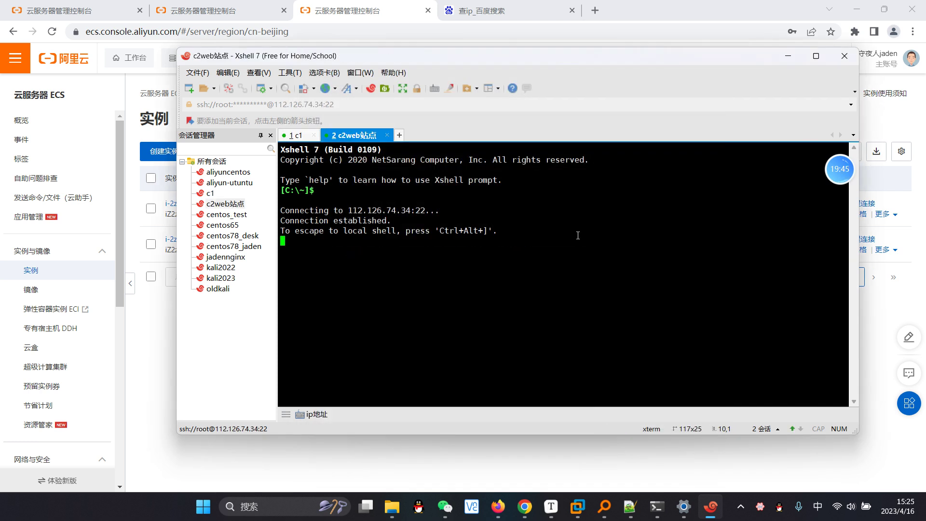
pyautogui.click(557, 387)
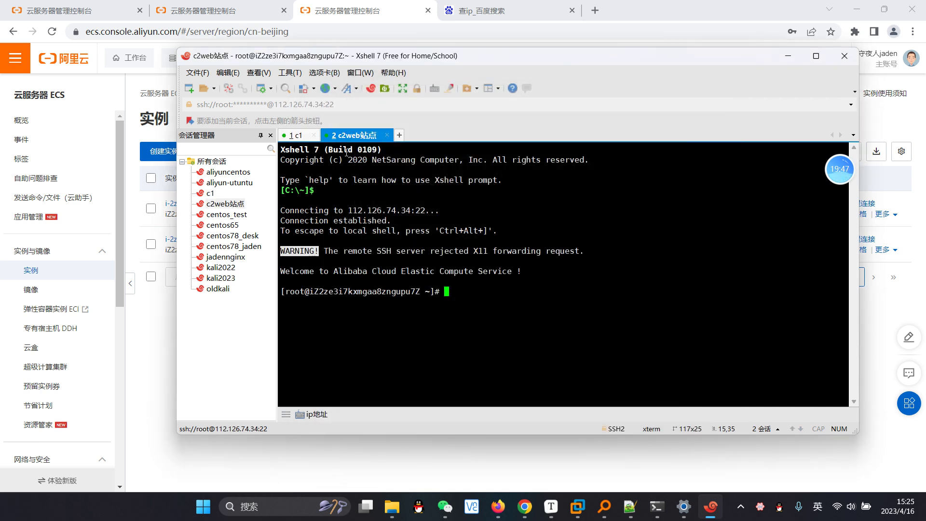
pyautogui.click(295, 135)
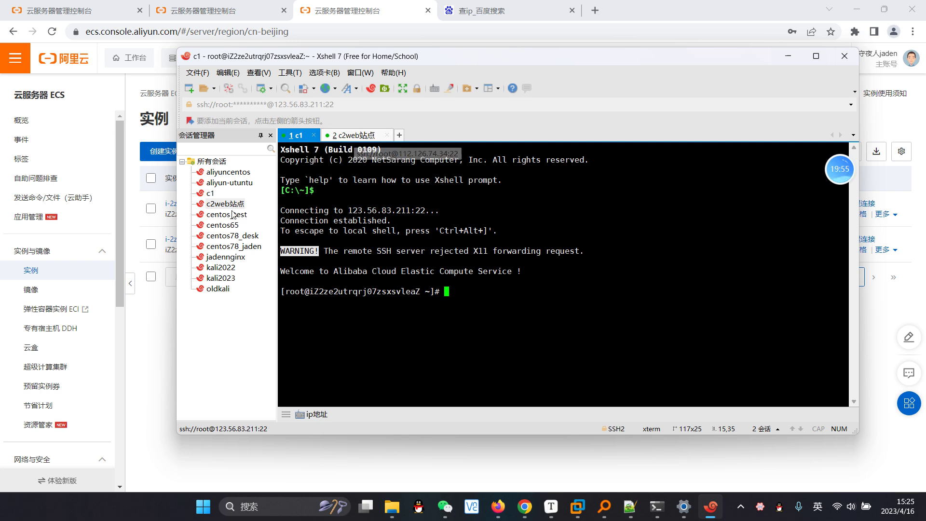
# Step: Rename the c1 session to c1正向代理 in its properties and save
pyautogui.rightClick(213, 193)
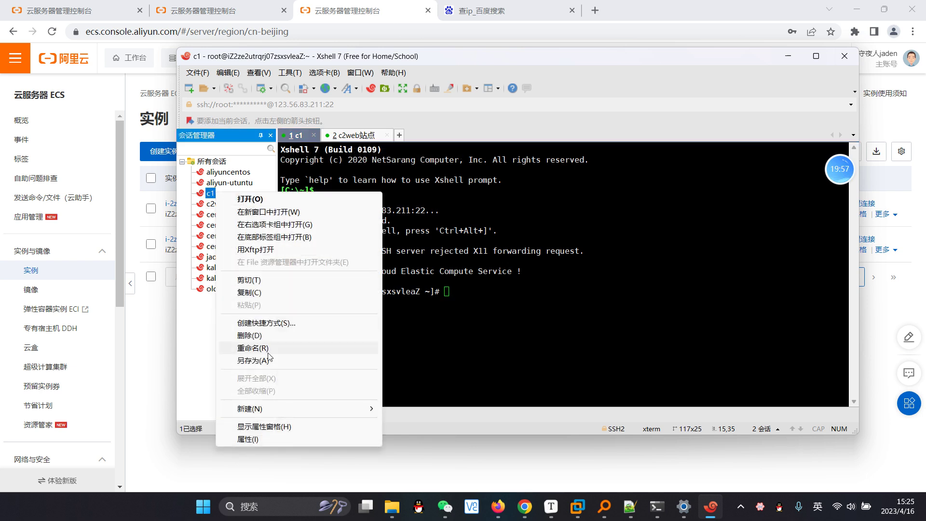
pyautogui.click(247, 439)
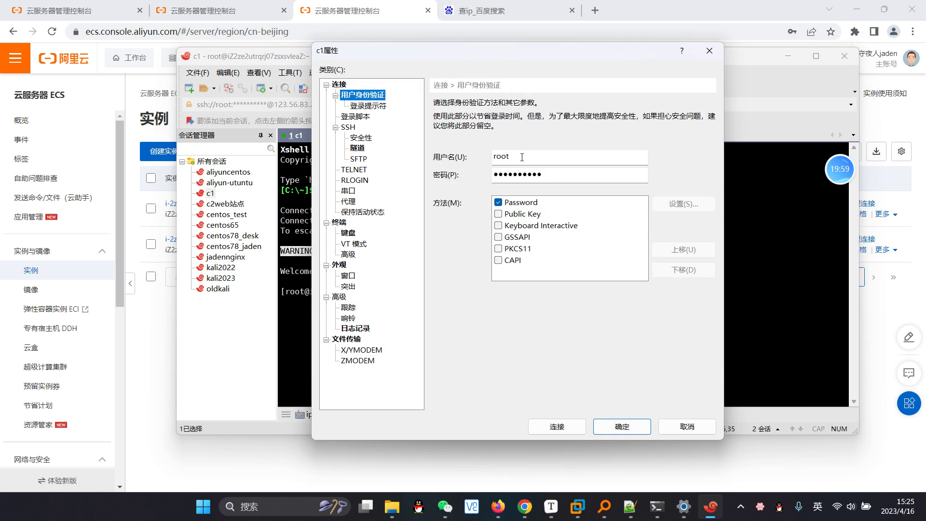
pyautogui.click(339, 84)
pyautogui.click(554, 117)
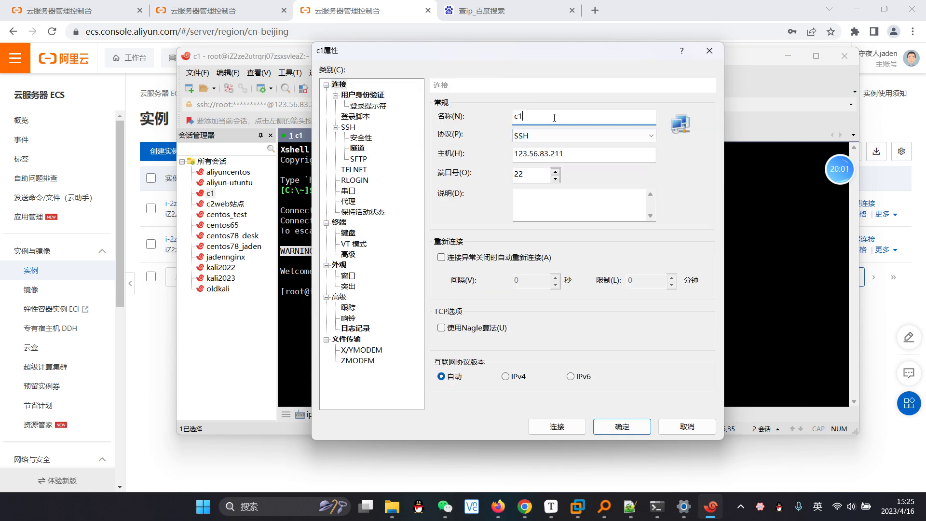
pyautogui.write('zhengxian')
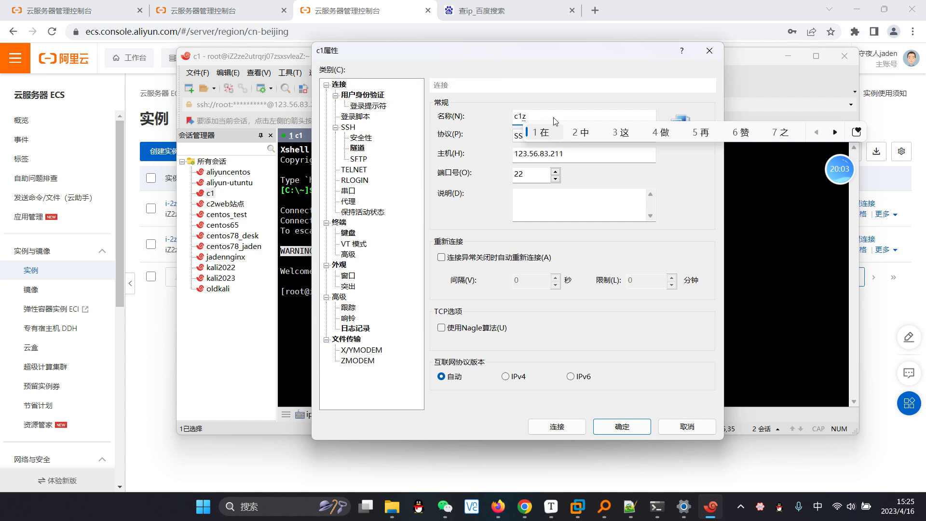
pyautogui.press('BackSpace')
pyautogui.press('BackSpace')
pyautogui.press('BackSpace')
pyautogui.press('BackSpace')
pyautogui.press('BackSpace')
pyautogui.press('BackSpace')
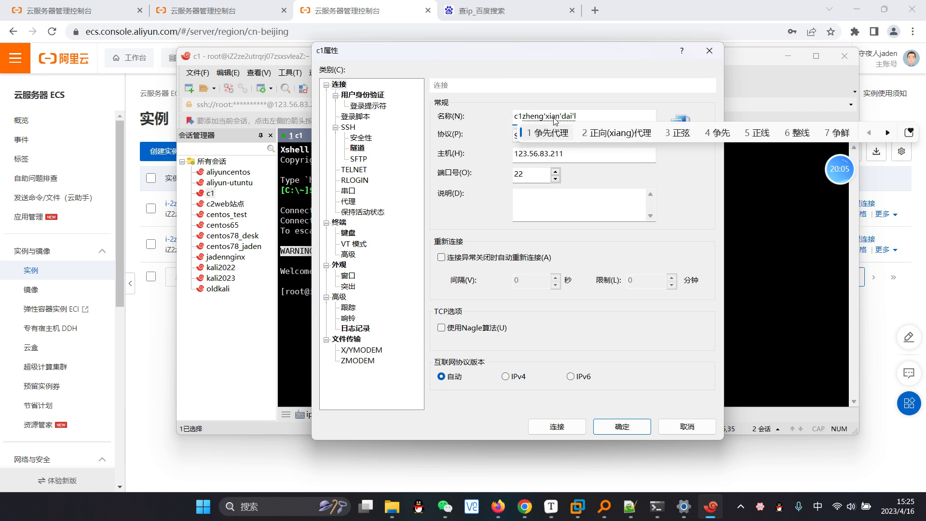
pyautogui.write('ngxiangdaili')
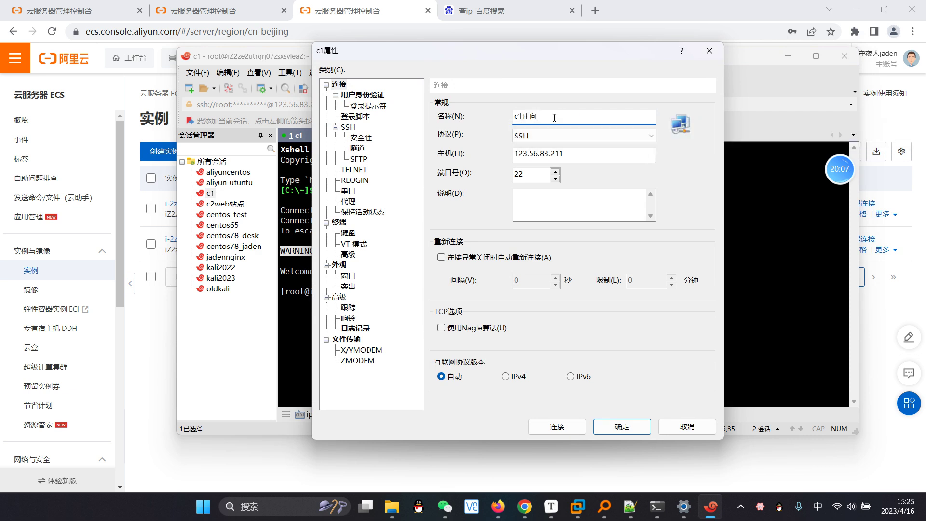
pyautogui.press('space')
pyautogui.click(620, 426)
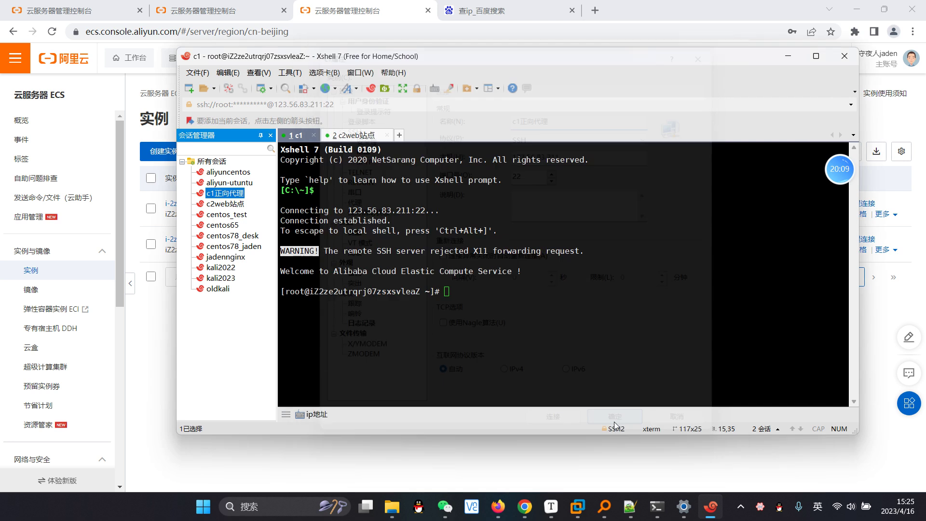
# Step: Open c1正向代理, close the old c1 tab, and move the new tab to first position
pyautogui.doubleClick(225, 193)
pyautogui.click(315, 136)
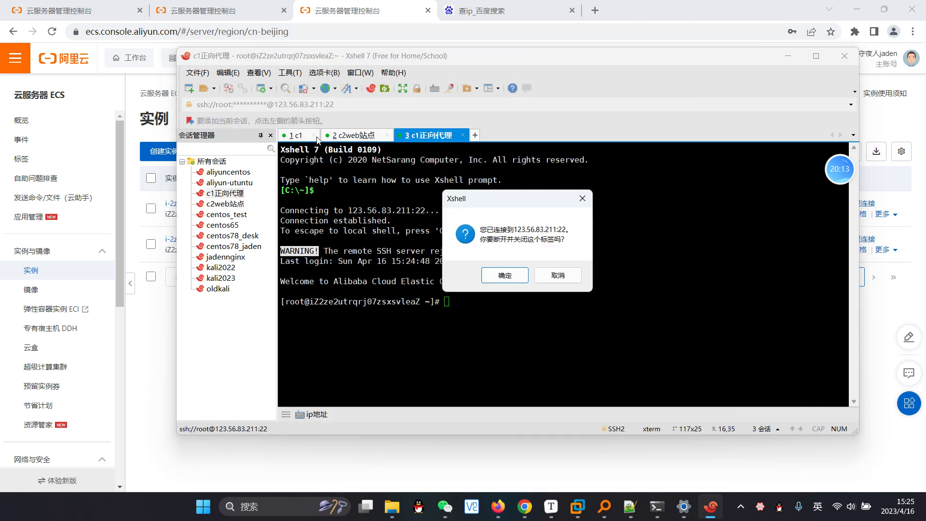
pyautogui.click(505, 279)
pyautogui.moveTo(366, 137); pyautogui.dragTo(323, 140)
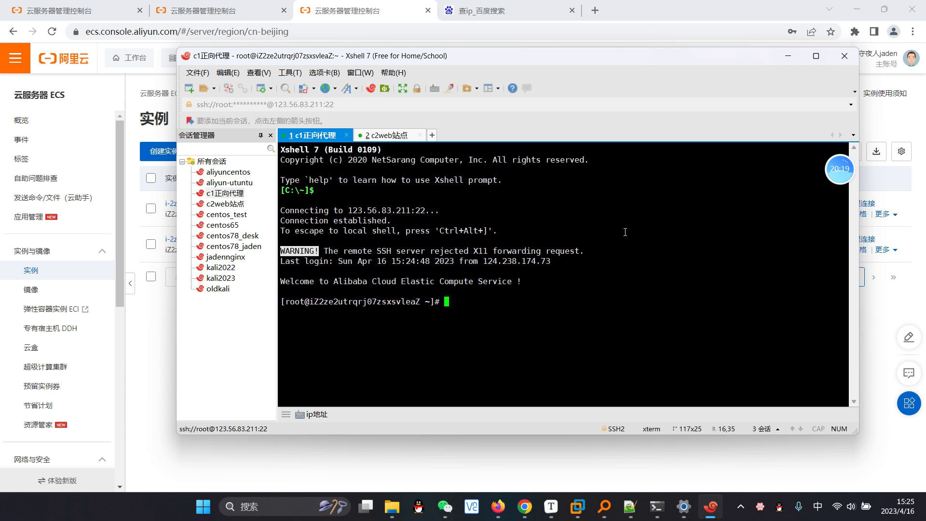
pyautogui.click(399, 137)
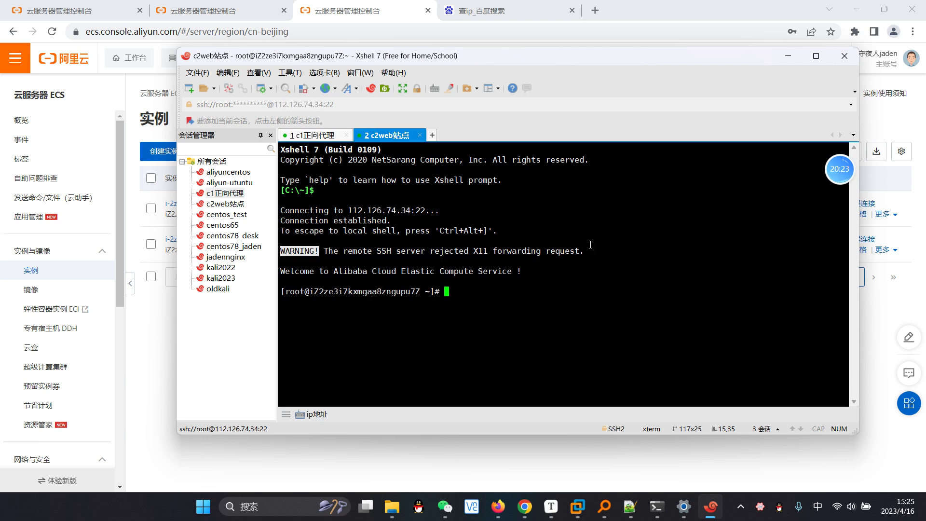
# Step: Open the security group rules for the c1 instance in the ECS console
pyautogui.click(684, 13)
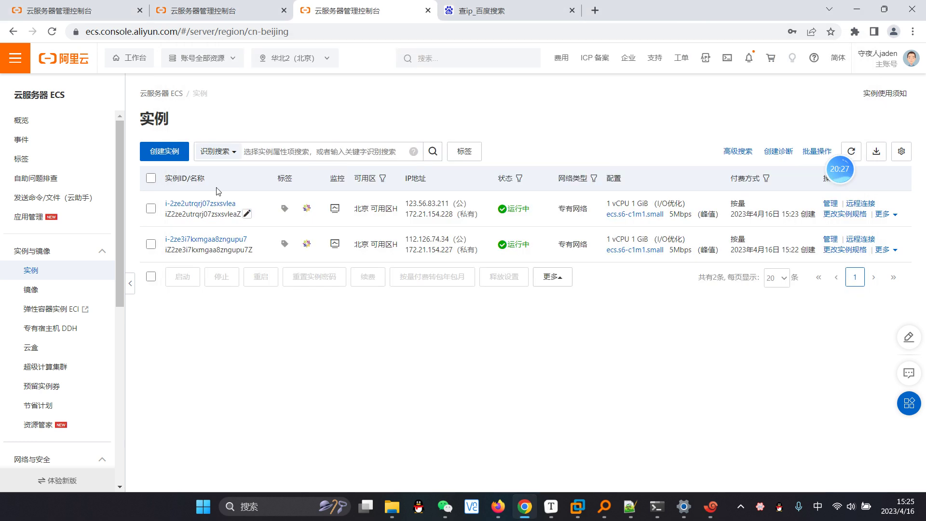
pyautogui.click(829, 205)
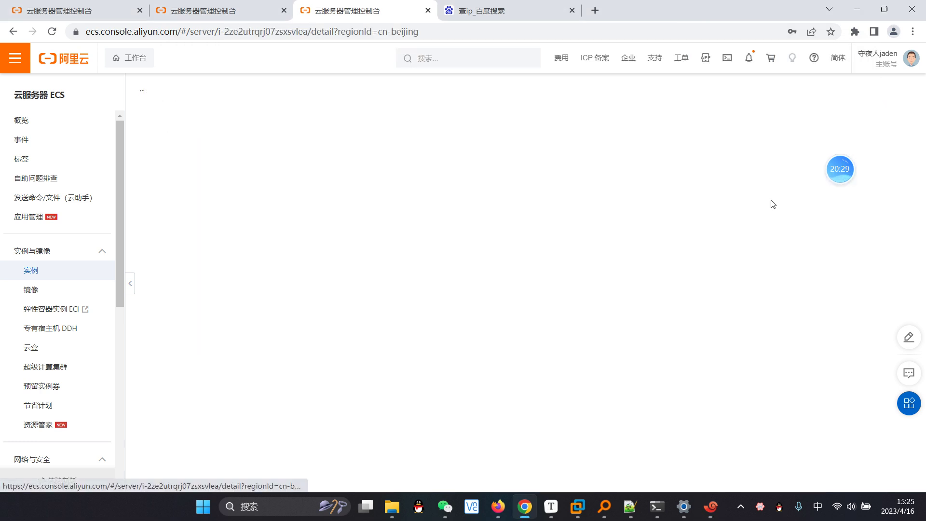
pyautogui.click(261, 153)
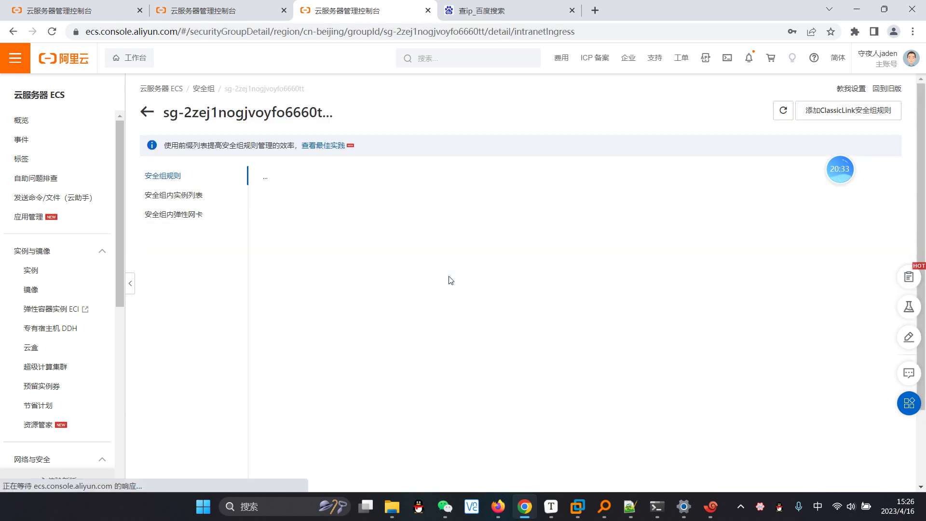
pyautogui.scroll(-3, 493, 309)
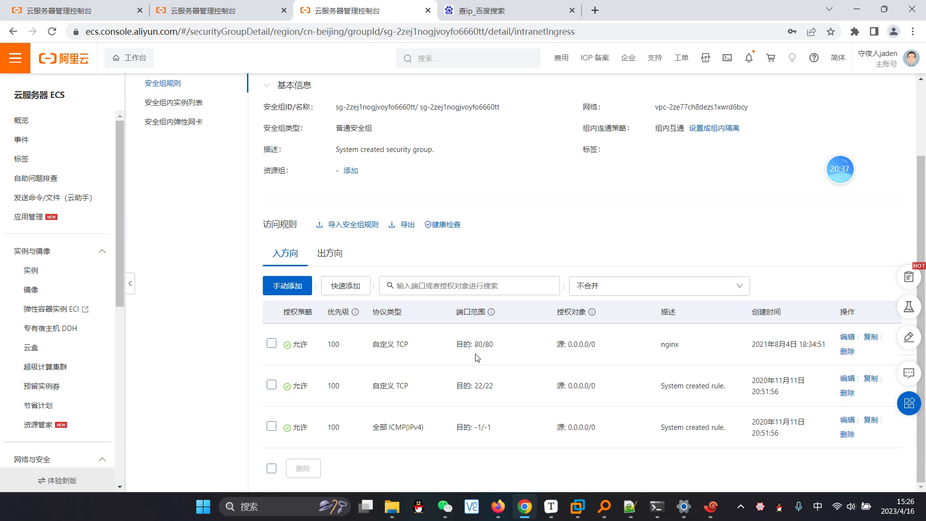
pyautogui.click(447, 285)
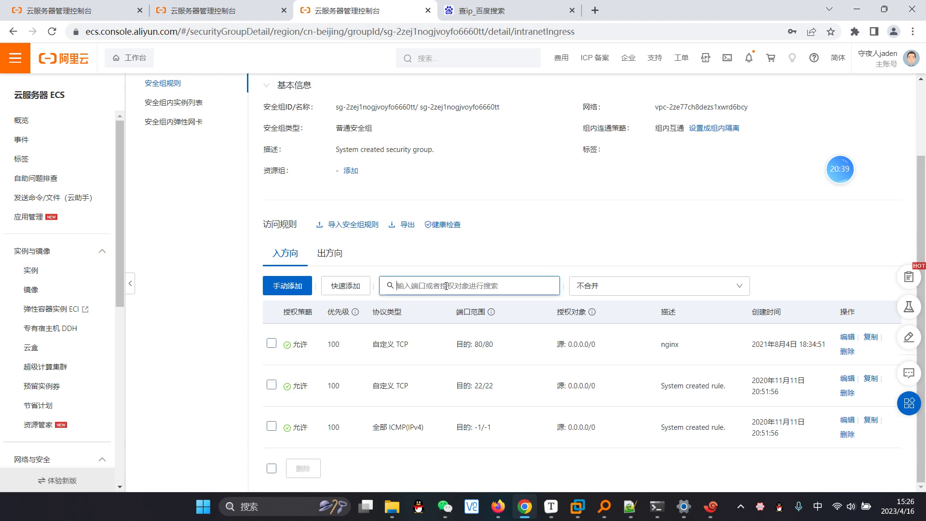
# Step: Add an inbound rule for port 8080, priority 100, source 0.0.0.0/0, and save it
pyautogui.click(302, 288)
pyautogui.click(537, 342)
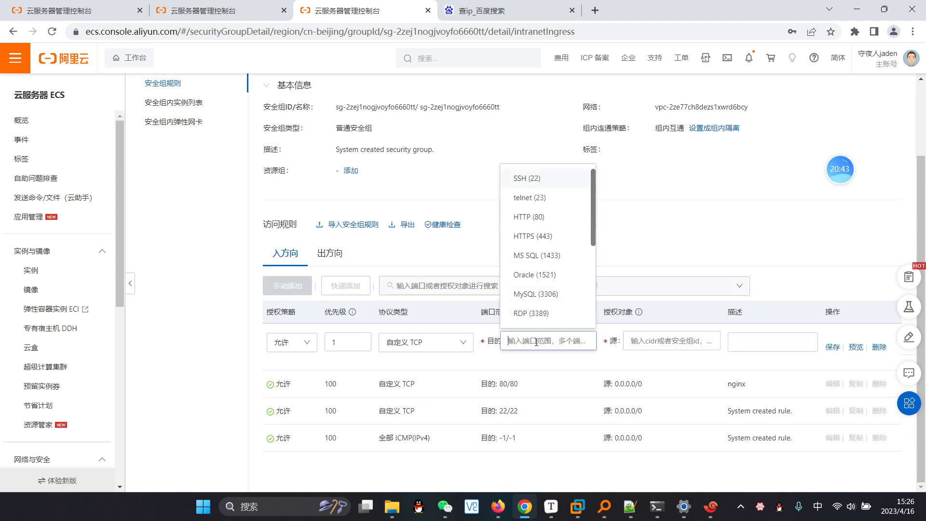
pyautogui.write('8080')
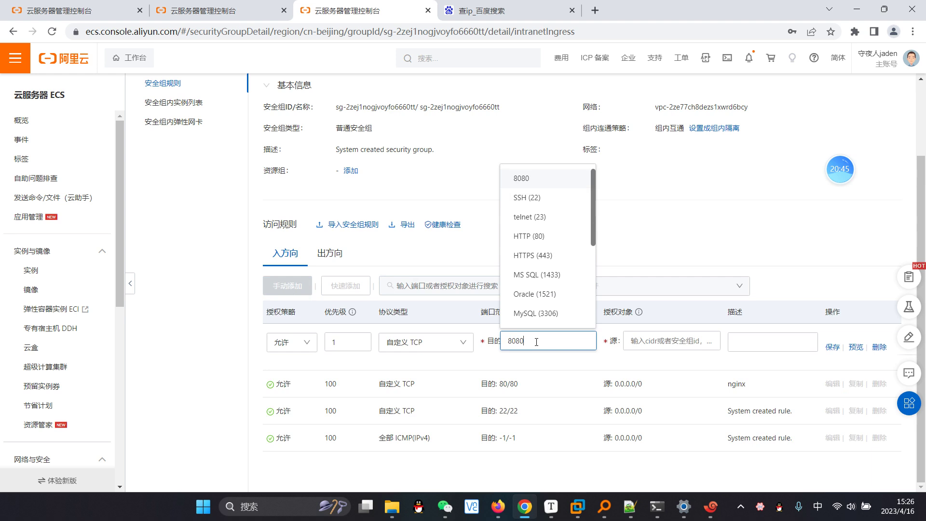
pyautogui.click(348, 342)
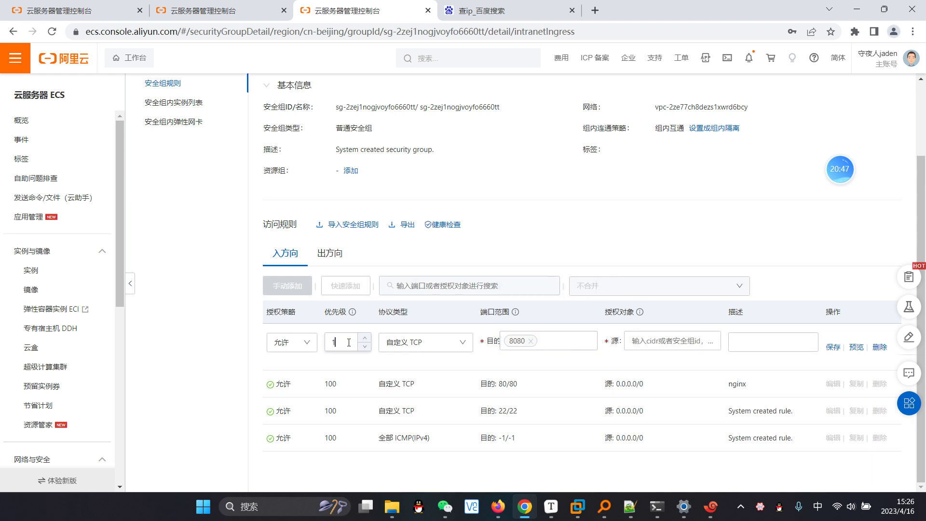
pyautogui.click(350, 346)
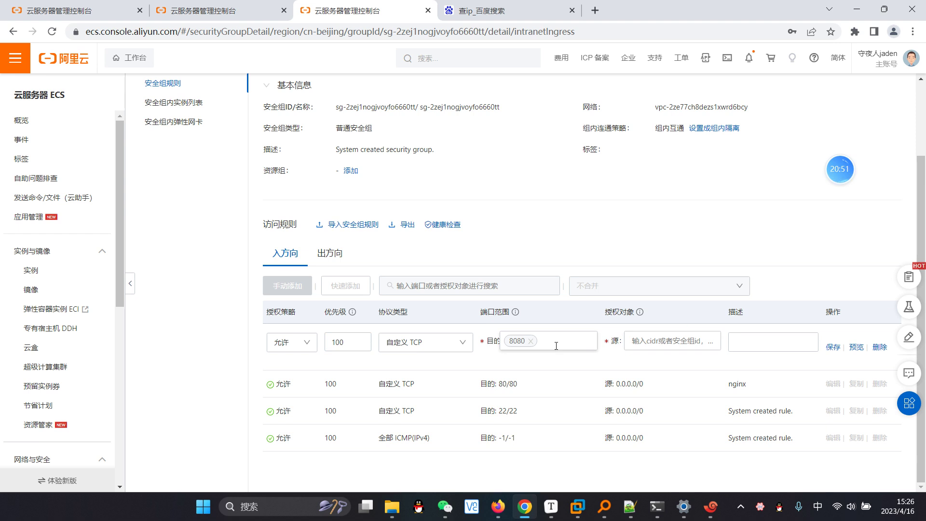
pyautogui.click(641, 341)
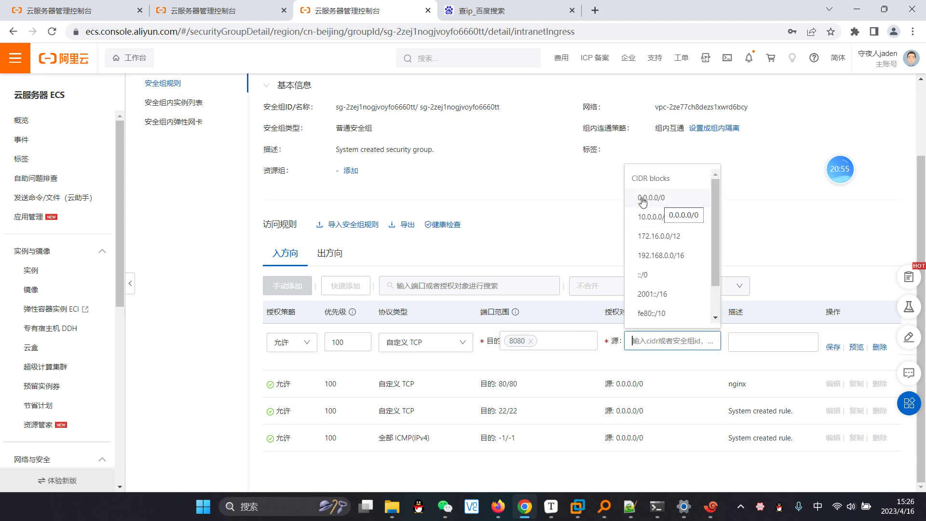
pyautogui.click(664, 199)
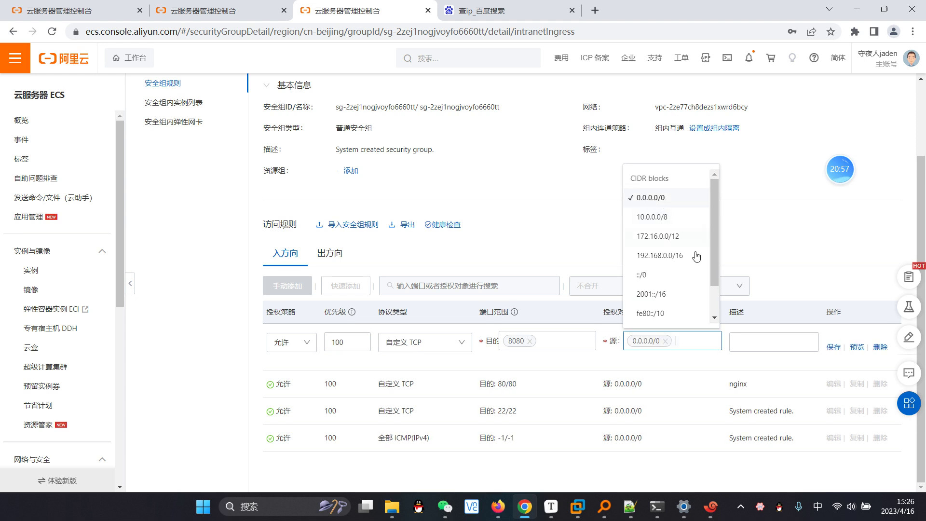
pyautogui.click(780, 341)
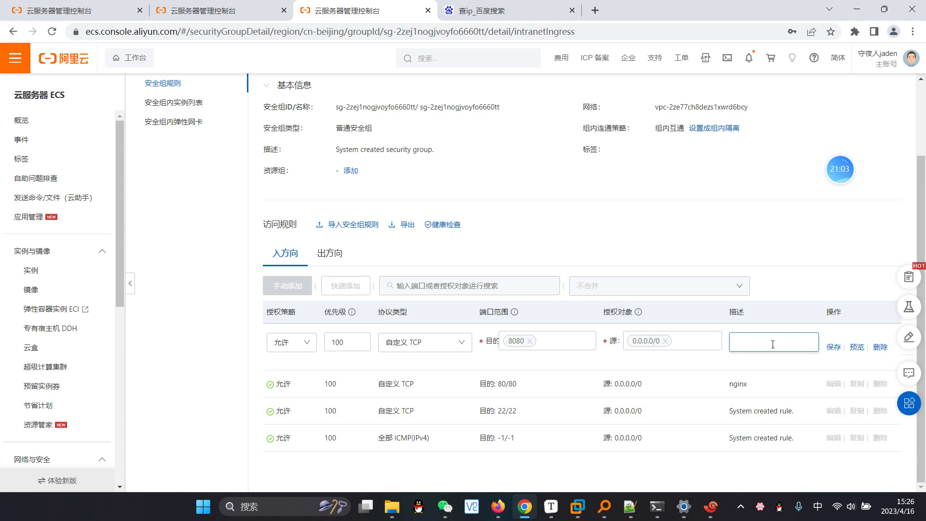
pyautogui.click(833, 347)
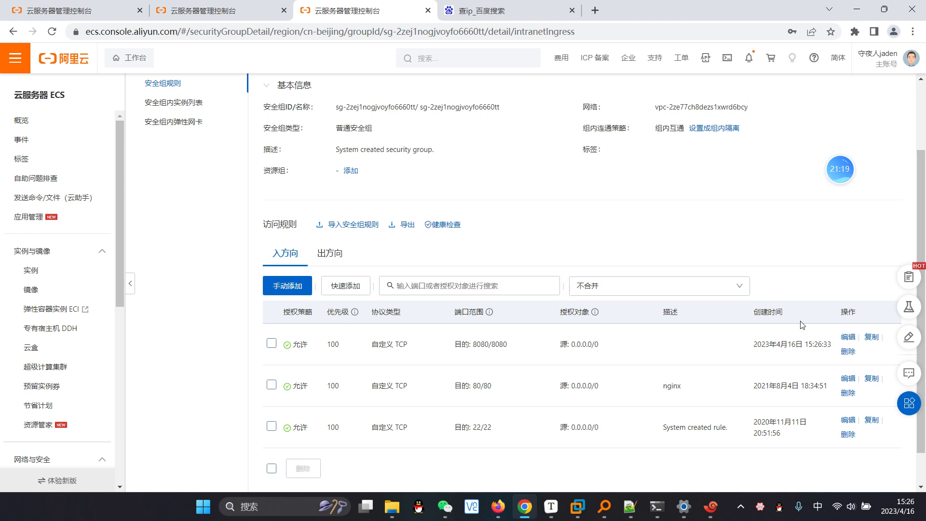
# Step: Delete the 8080 inbound rule and go back to the instance list tab
pyautogui.click(849, 352)
pyautogui.click(531, 194)
pyautogui.click(201, 8)
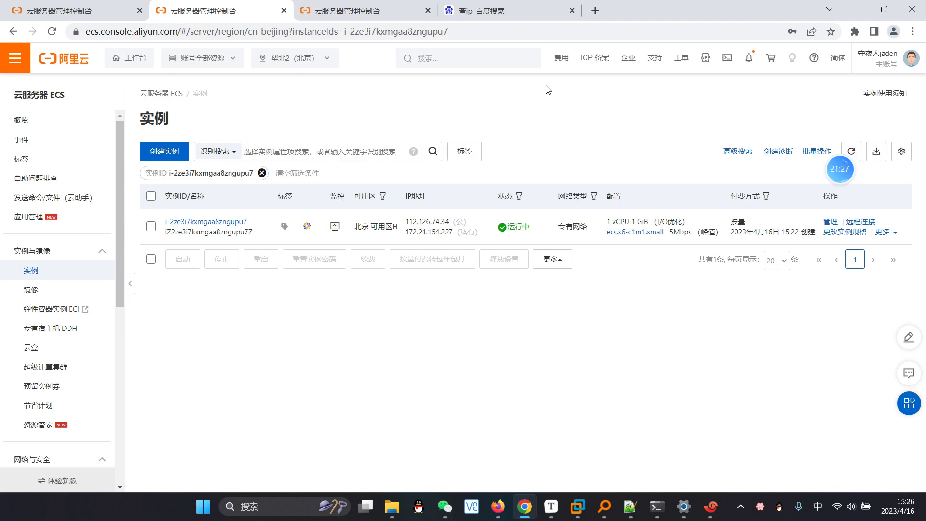
# Step: Cycle through the console tabs, close the security group page, and minimize Chrome
pyautogui.click(77, 10)
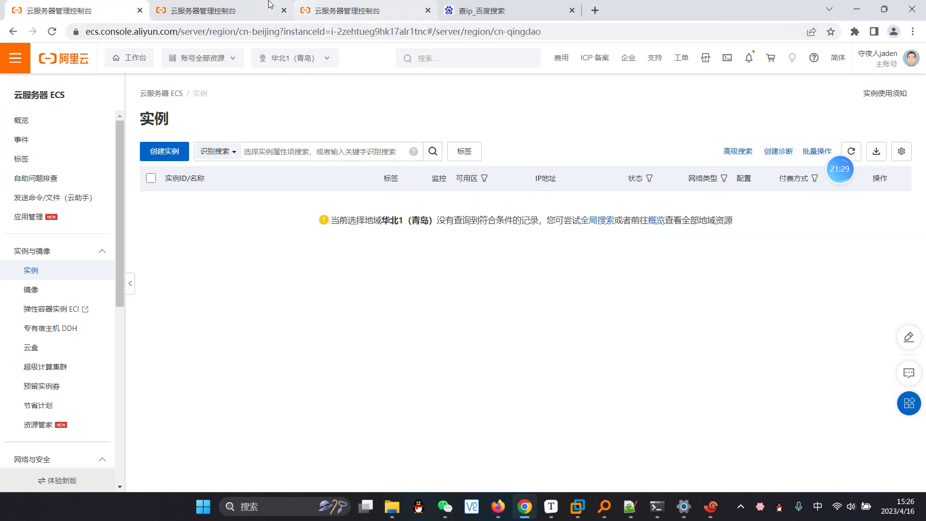
pyautogui.click(263, 6)
pyautogui.click(308, 12)
pyautogui.click(217, 7)
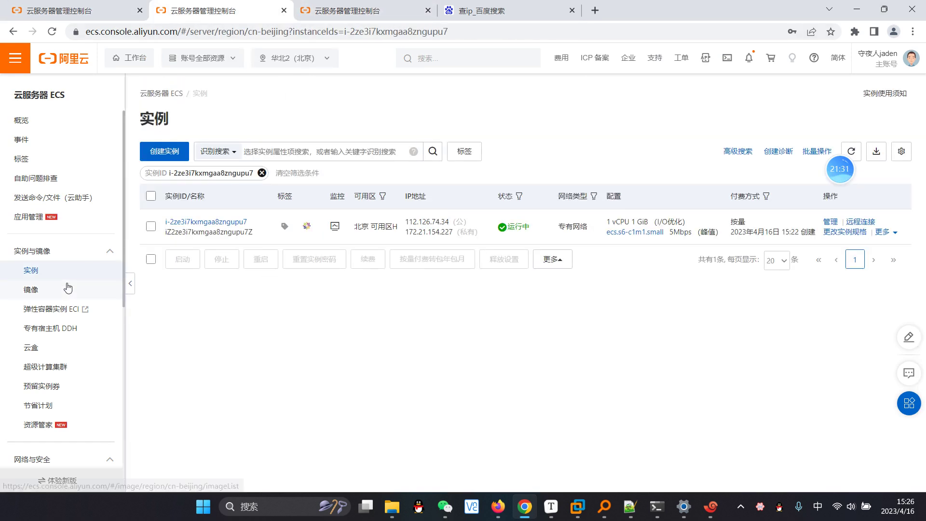
pyautogui.click(68, 288)
pyautogui.click(59, 270)
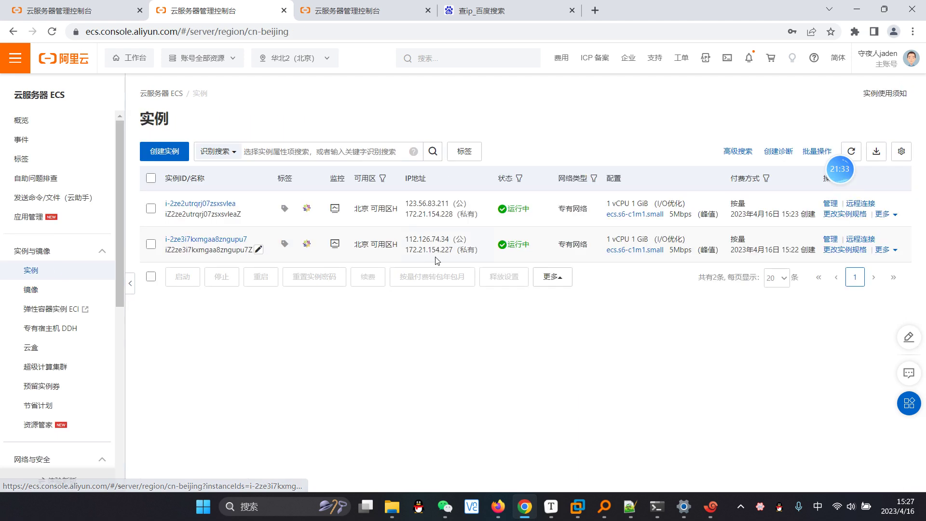
pyautogui.click(388, 11)
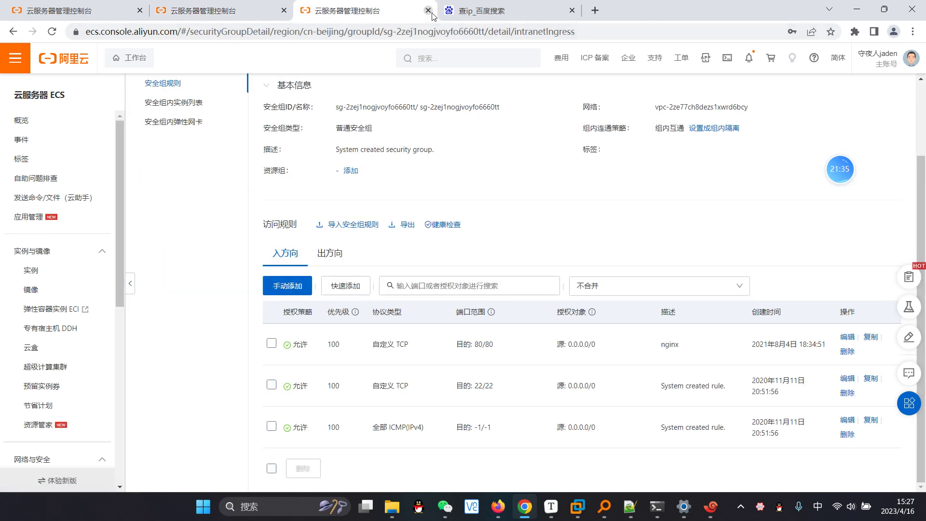
pyautogui.click(428, 10)
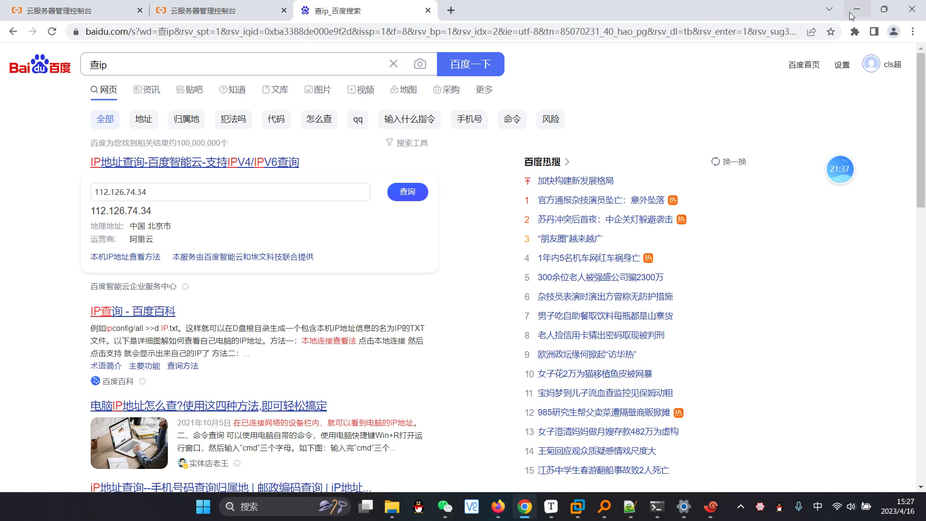
pyautogui.click(856, 9)
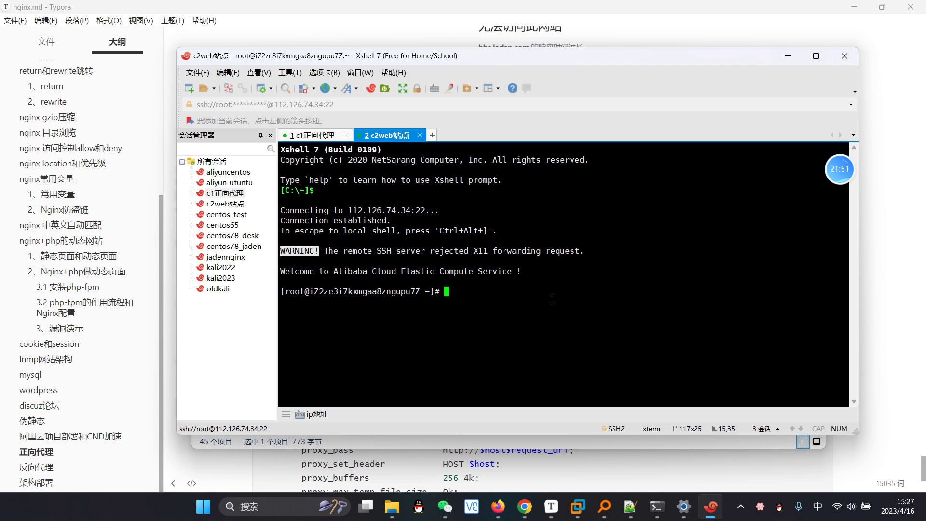
# Step: Run yum install nginx -y on the c2web站点 server, briefly checking the c1正向代理 tab
pyautogui.write('yum isntall')
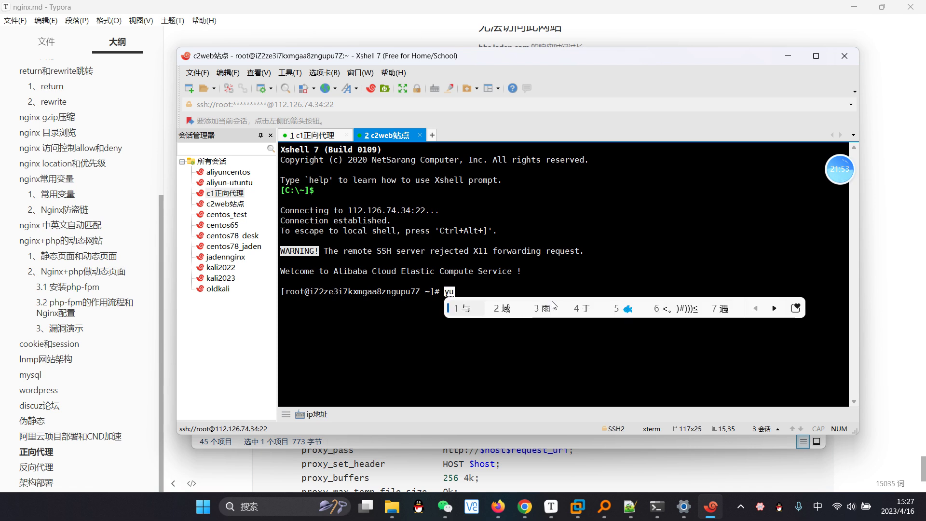
pyautogui.press('BackSpace')
pyautogui.press('BackSpace')
pyautogui.press('BackSpace')
pyautogui.press('BackSpace')
pyautogui.press('BackSpace')
pyautogui.press('BackSpace')
pyautogui.press('BackSpace')
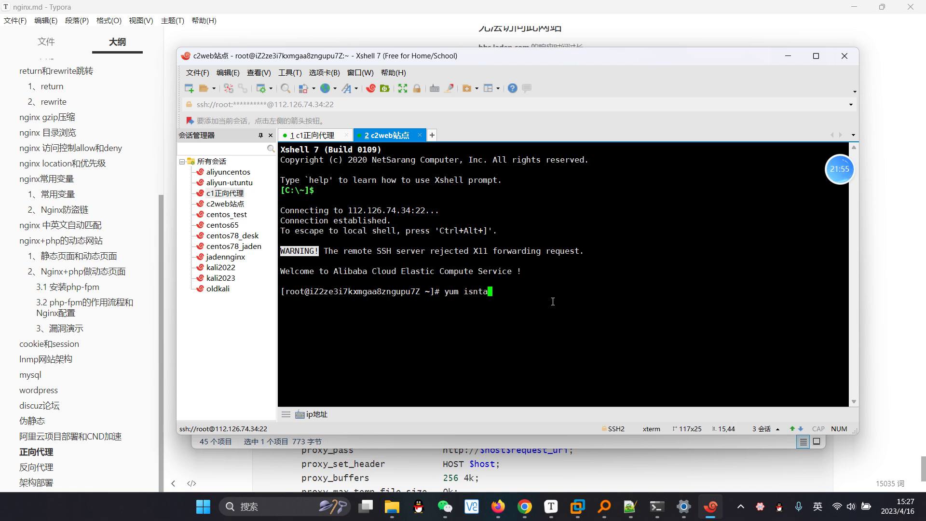
pyautogui.write('n')
pyautogui.press('BackSpace')
pyautogui.write('install nginx -y')
pyautogui.press('Return')
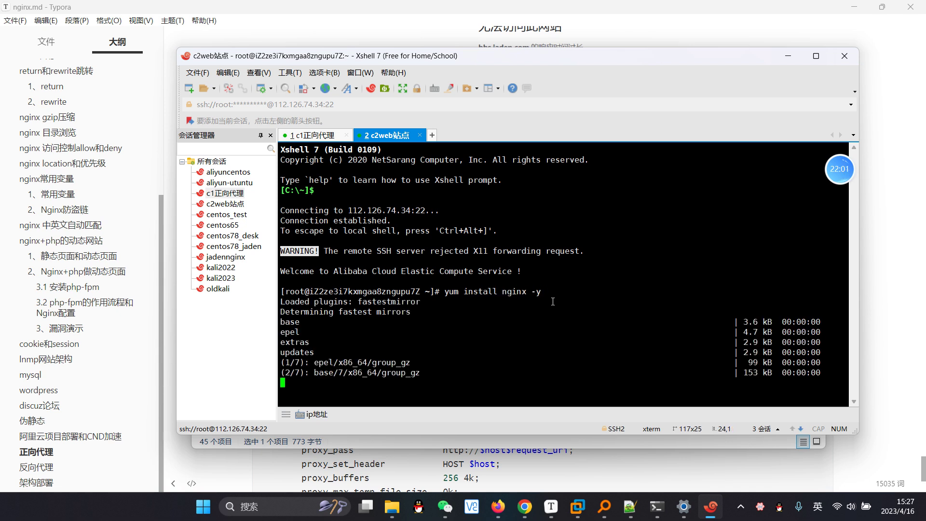
pyautogui.click(325, 137)
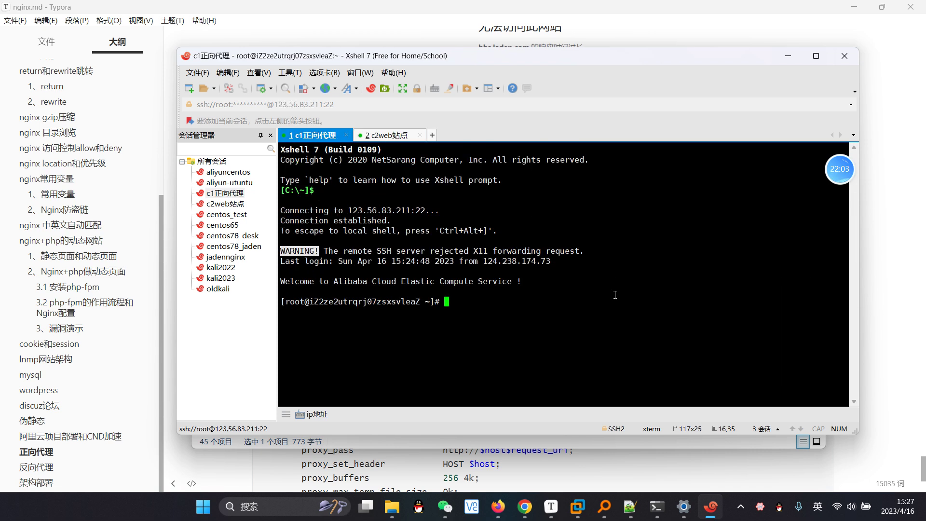
pyautogui.hotkey('ctrl', 'Tab')
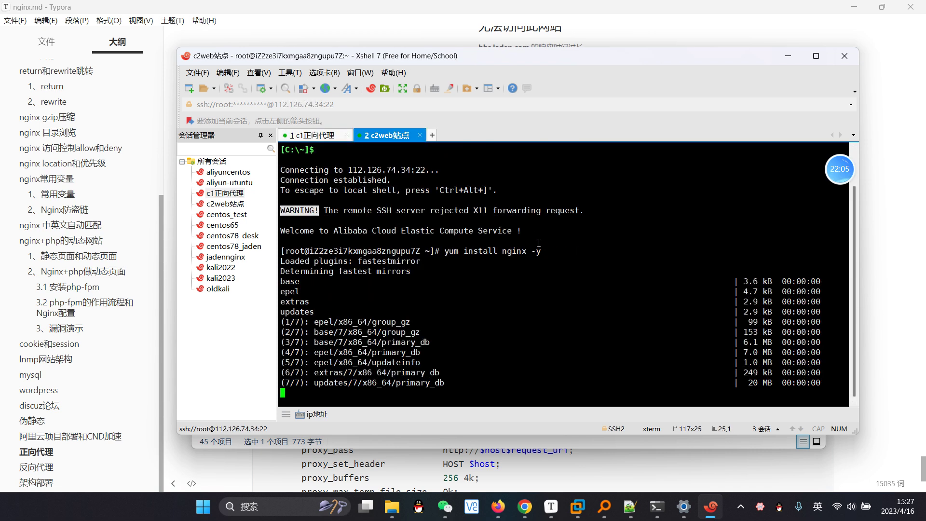
# Step: Run yum install nginx -y on c1正向代理, then view c2web站点's Complete! output
pyautogui.hotkey('ctrl', 'Tab')
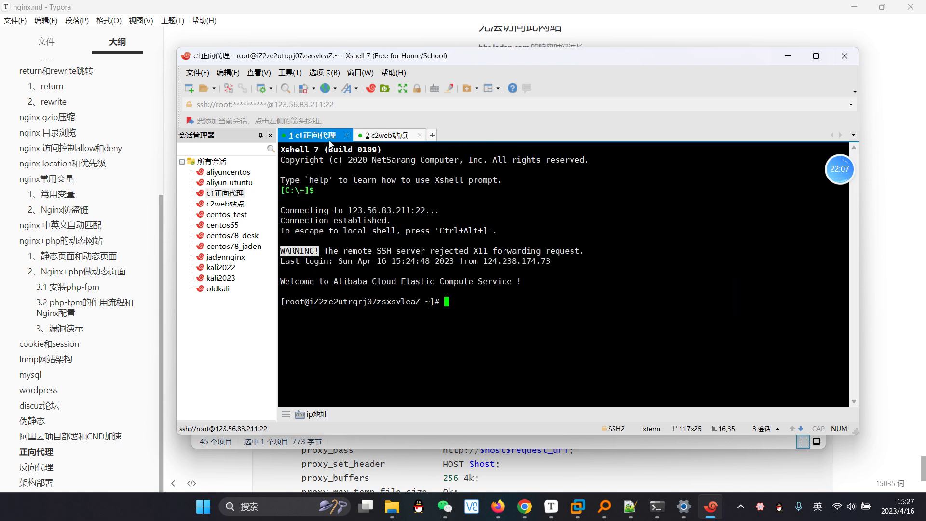
pyautogui.write('yum instlal')
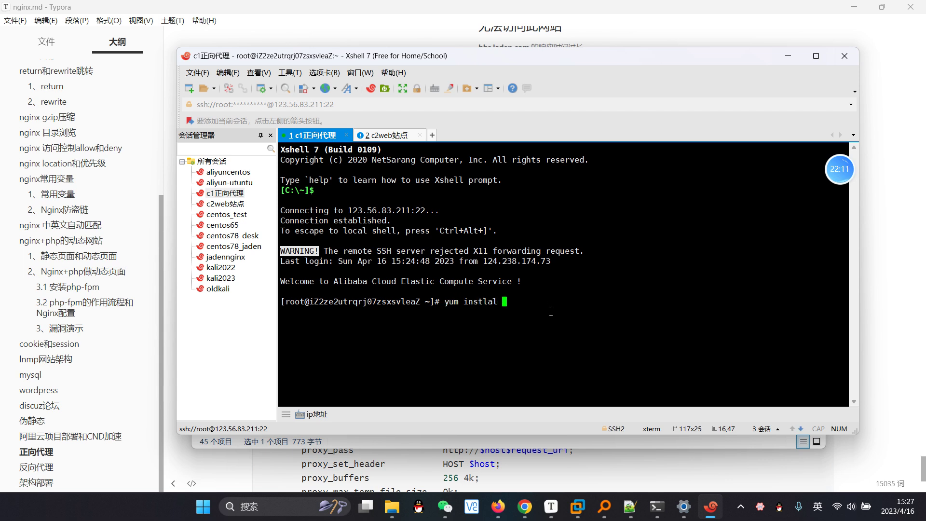
pyautogui.press('BackSpace')
pyautogui.press('BackSpace')
pyautogui.press('BackSpace')
pyautogui.press('BackSpace')
pyautogui.write('all nginx -y')
pyautogui.press('Return')
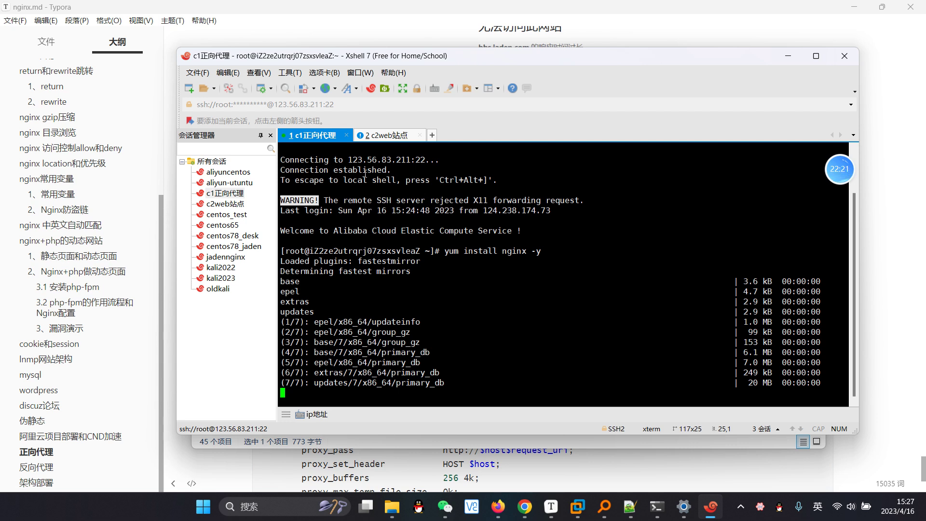
pyautogui.click(382, 136)
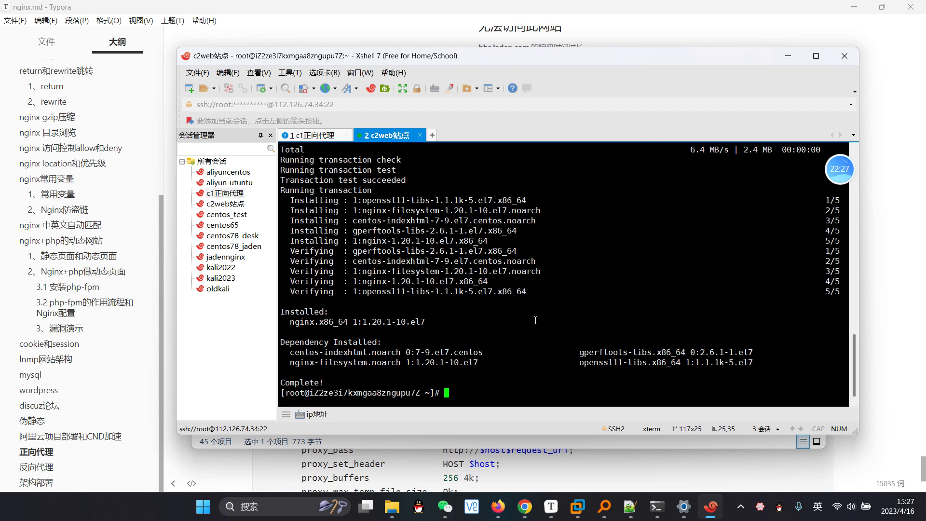
# Step: List the contents of /etc/nginx/conf.d/ and /etc/nginx on the c2web站点 server
pyautogui.write('cd /etc/nginx/conf.d/')
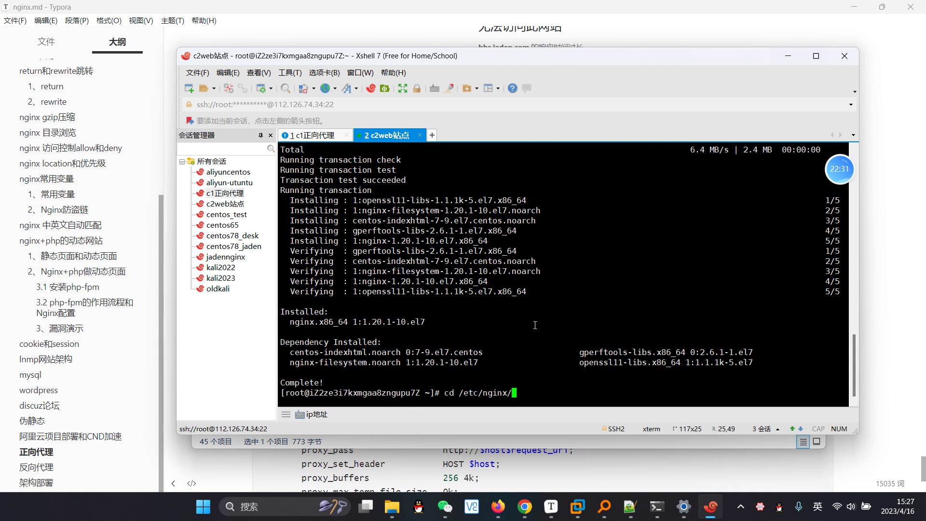
pyautogui.press('Return')
pyautogui.write('ls')
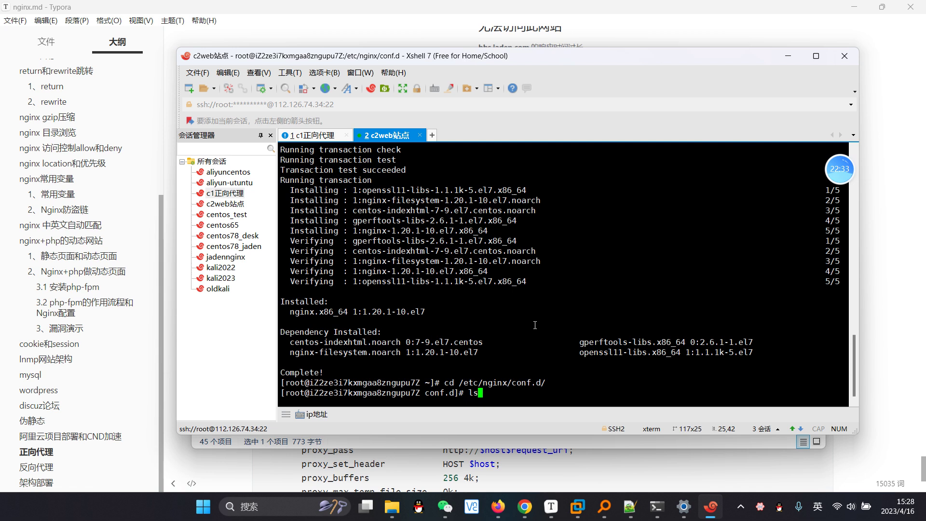
pyautogui.press('Return')
pyautogui.write('cd ..')
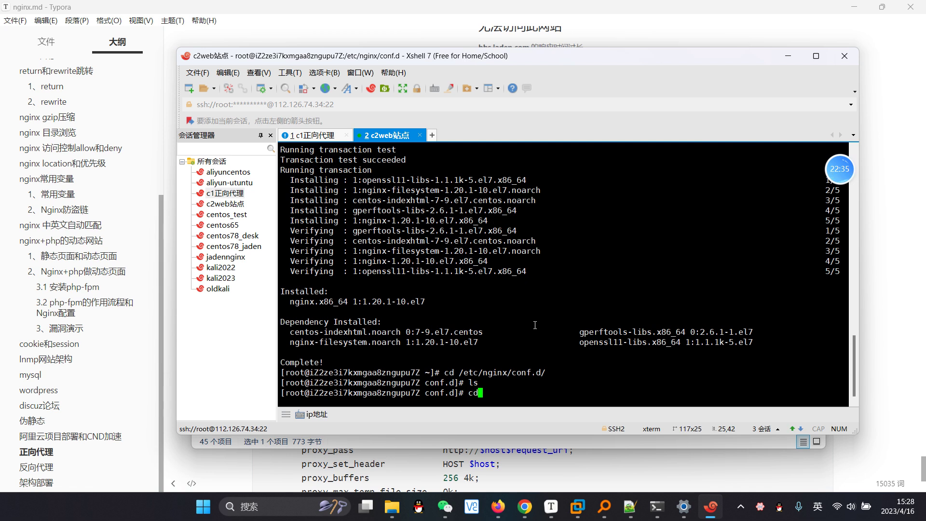
pyautogui.press('Return')
pyautogui.write('ls')
pyautogui.press('Return')
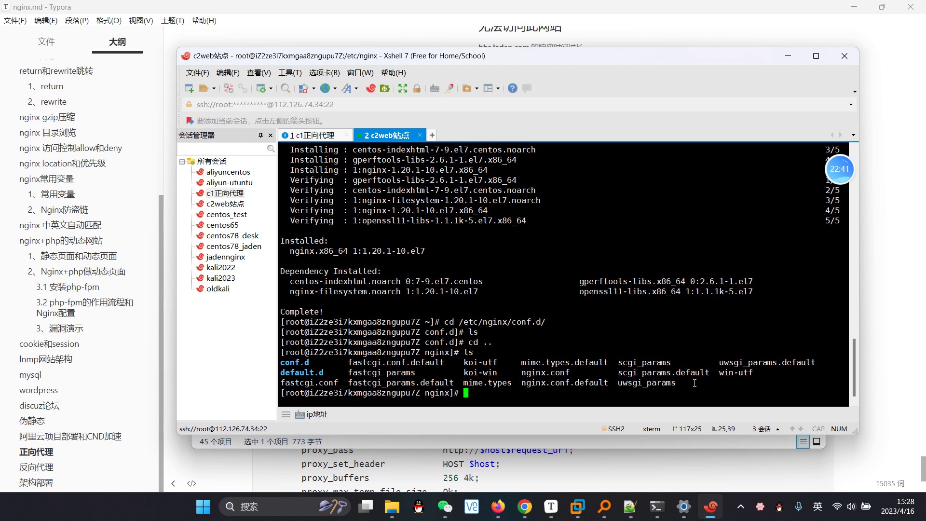
# Step: Regenerate nginx.conf from nginx.conf.default with grep -Ev '^$|#', stripping comments and blank lines
pyautogui.moveTo(570, 372); pyautogui.dragTo(534, 396)
pyautogui.write("grep -Ev '^$|")
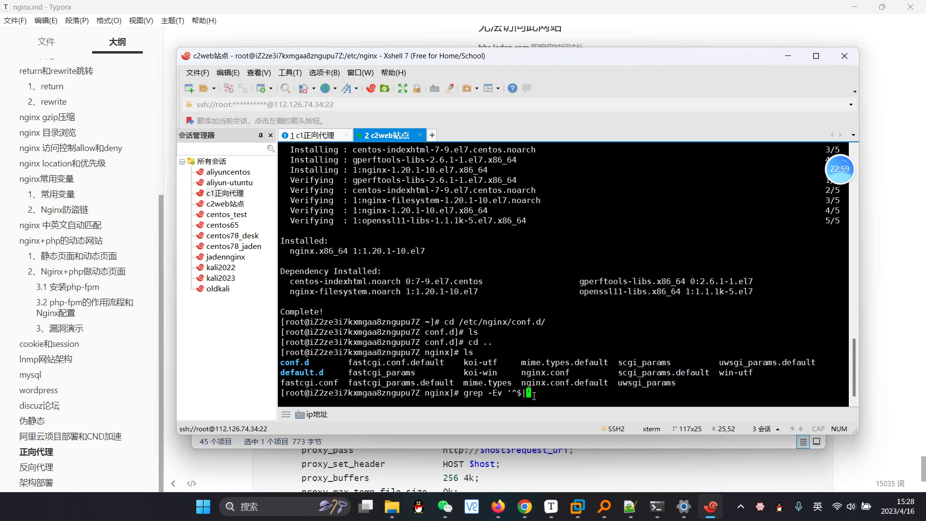
pyautogui.write("#' nginx.conf.default > nginx.conf")
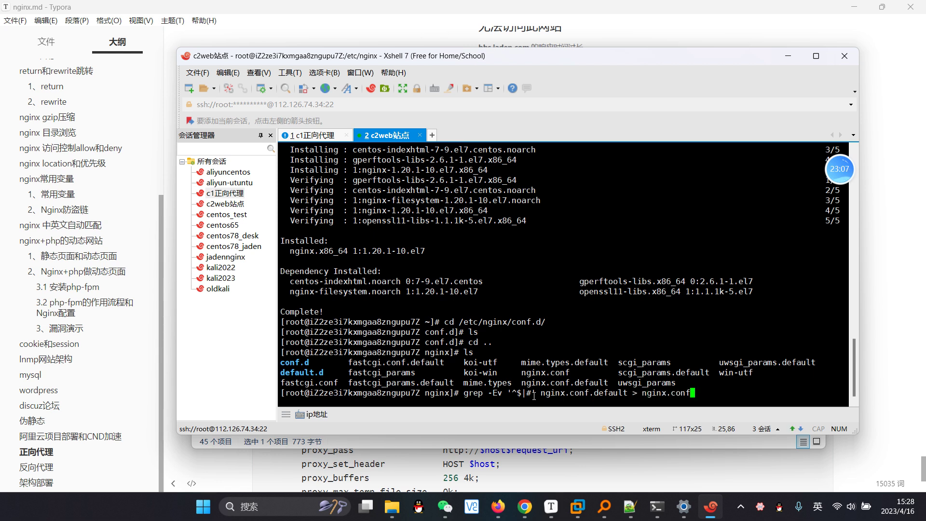
pyautogui.press('Return')
# Step: Open c2web's nginx.conf in vim, look over the server_name localhost line, and quit without changes
pyautogui.write('vim nginx.conf')
pyautogui.press('Return')
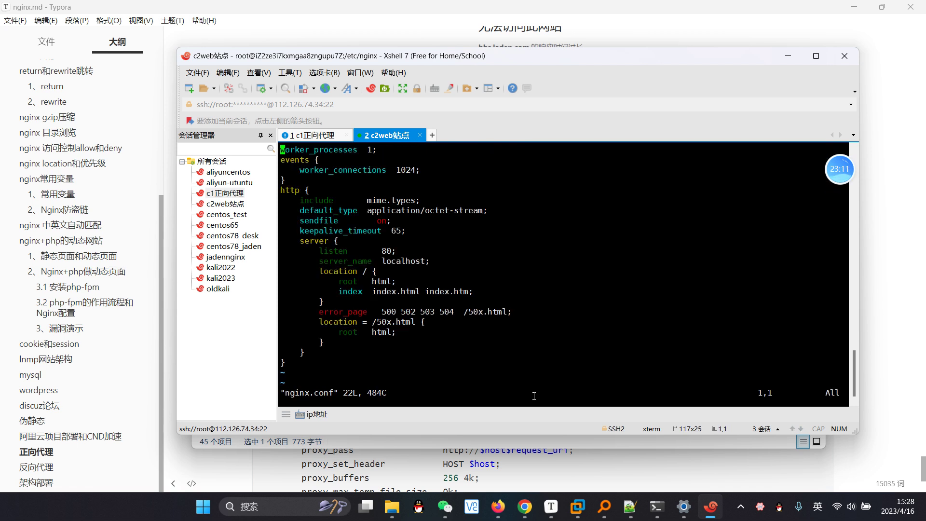
pyautogui.press('Down')
pyautogui.press('Down')
pyautogui.press('Down')
pyautogui.press('Down')
pyautogui.press('Down')
pyautogui.press('Down')
pyautogui.press('Down')
pyautogui.press('Down')
pyautogui.press('Down')
pyautogui.press('Down')
pyautogui.press('Down')
pyautogui.press('Down')
pyautogui.press('Up')
pyautogui.press('Right')
pyautogui.press('Right')
pyautogui.press('Right')
pyautogui.press('Right')
pyautogui.press('Right')
pyautogui.press('Right')
pyautogui.press('Right')
pyautogui.press('Right')
pyautogui.press('Right')
pyautogui.press('Right')
pyautogui.press('Right')
pyautogui.press('Right')
pyautogui.press('Right')
pyautogui.press('Right')
pyautogui.press('Right')
pyautogui.press('Right')
pyautogui.press('Right')
pyautogui.press('Right')
pyautogui.press('Right')
pyautogui.press('Right')
pyautogui.press('Right')
pyautogui.press('Right')
pyautogui.press('Right')
pyautogui.press('Right')
pyautogui.write(':')
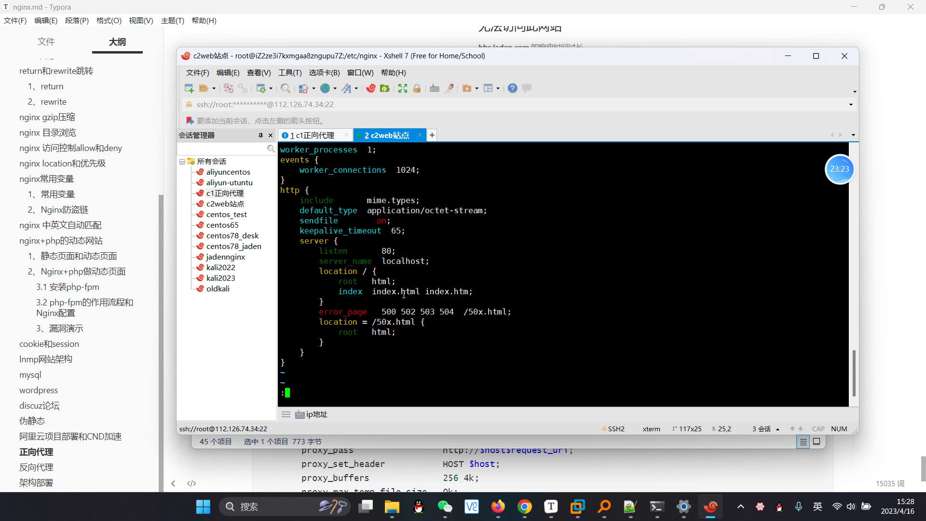
pyautogui.write('q')
pyautogui.press('Return')
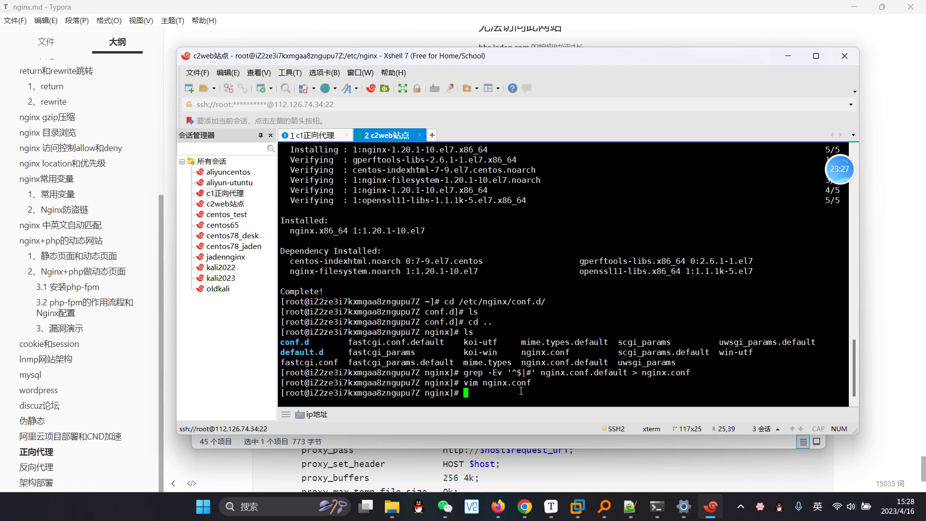
# Step: Validate the nginx configuration with nginx -t and restart the nginx service
pyautogui.write('n')
pyautogui.press('BackSpace')
pyautogui.write('nginx -t')
pyautogui.press('Return')
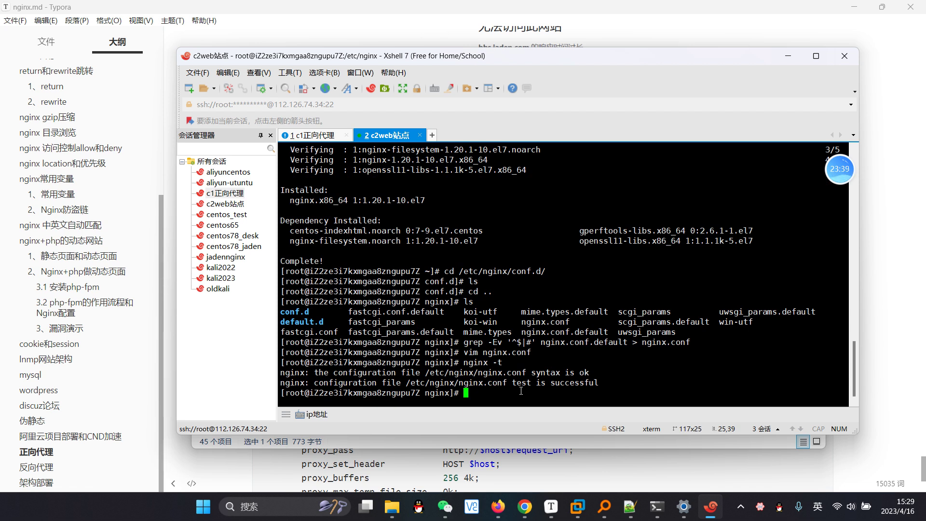
pyautogui.write('systemctl restart nginx')
pyautogui.press('Return')
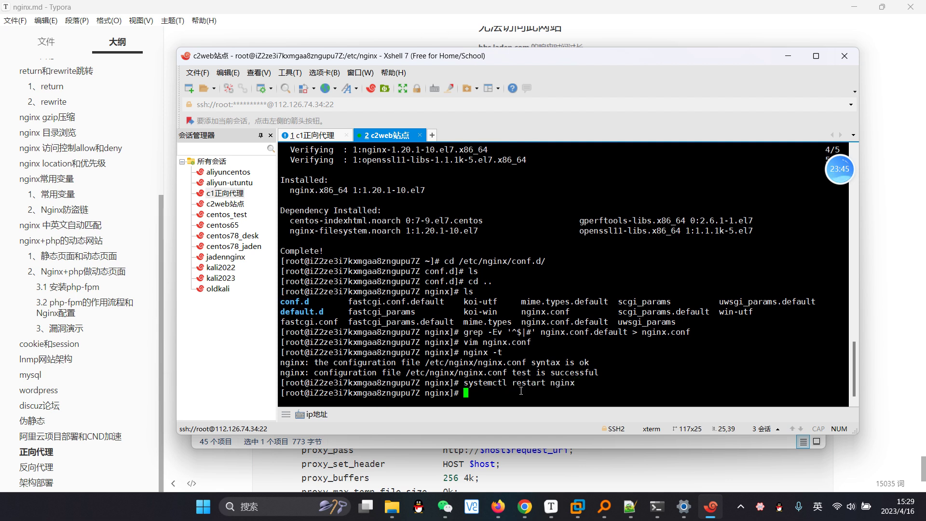
# Step: Run netstat -lntup to confirm nginx listens on port 80, and select the server's IP
pyautogui.write('netstart')
pyautogui.press('BackSpace')
pyautogui.press('BackSpace')
pyautogui.press('BackSpace')
pyautogui.write('t -lntup')
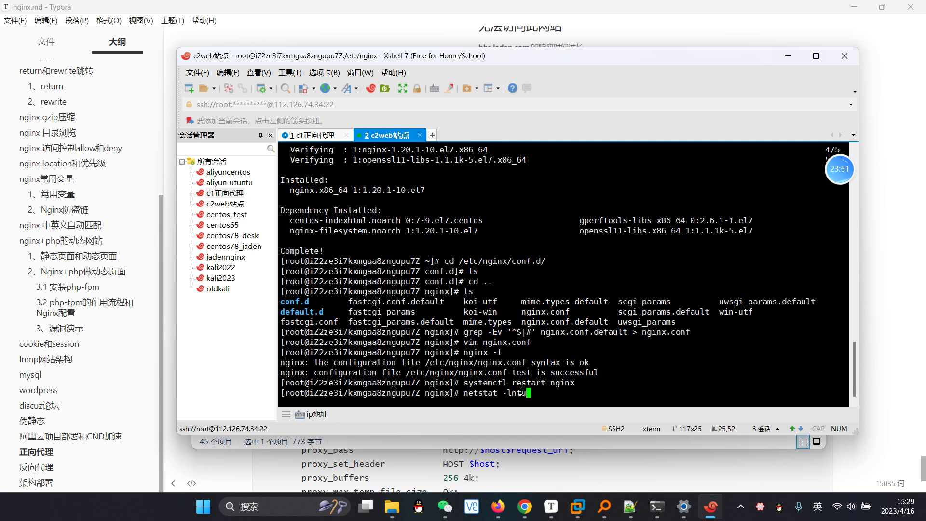
pyautogui.press('Return')
pyautogui.moveTo(377, 319); pyautogui.dragTo(726, 314)
pyautogui.click(586, 382)
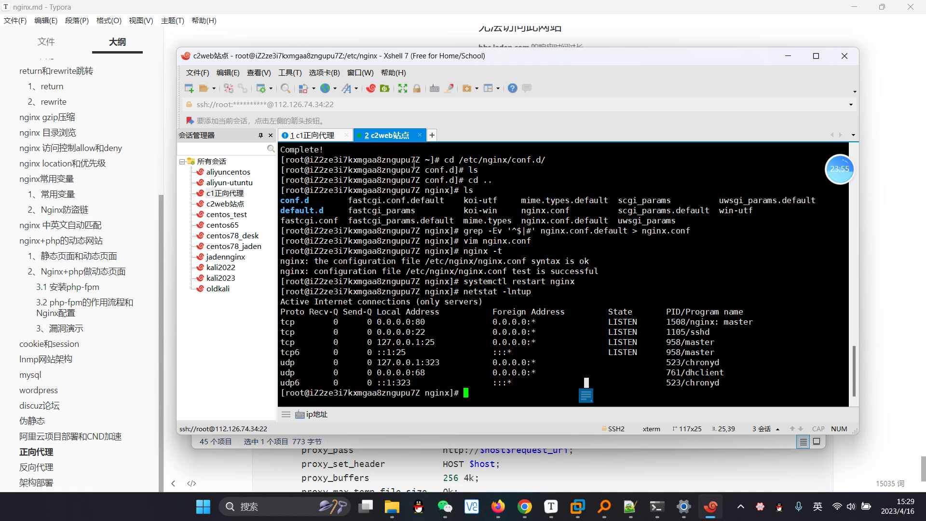
pyautogui.moveTo(325, 104); pyautogui.dragTo(275, 104)
pyautogui.click(525, 506)
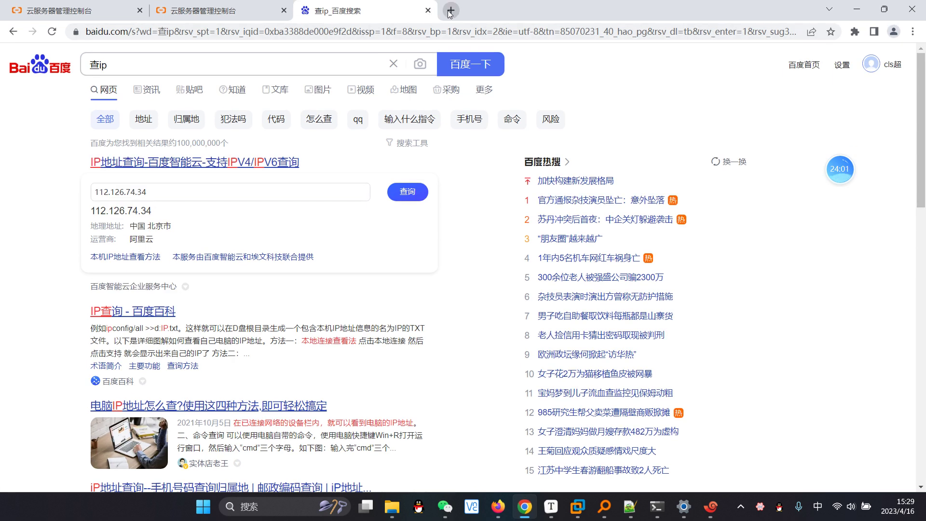
# Step: Load 112.126.74.34 in a new browser tab
pyautogui.click(449, 12)
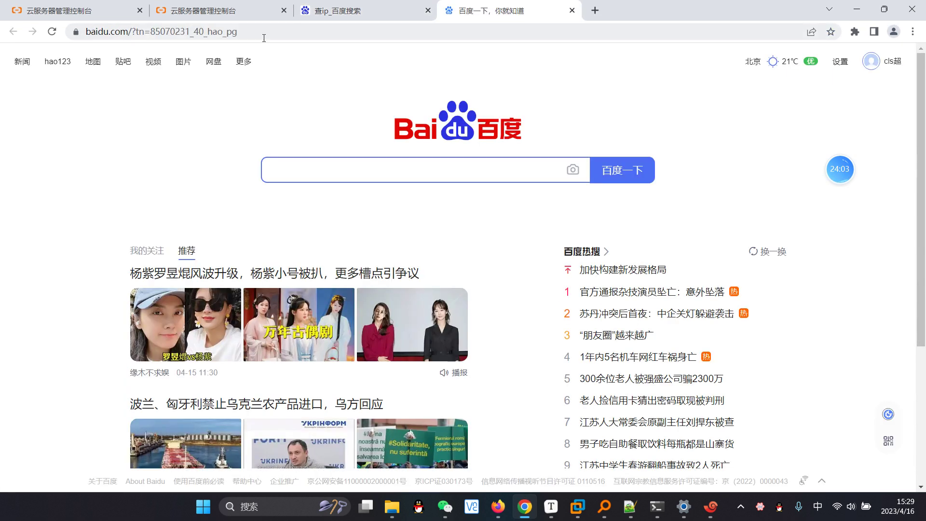
pyautogui.click(261, 32)
pyautogui.write('112.126.74.34')
pyautogui.press('Return')
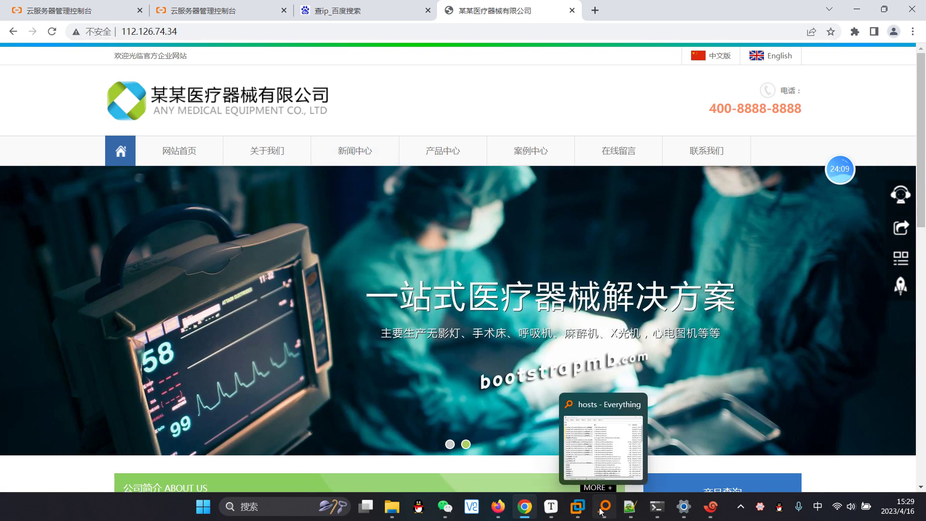
# Step: Check the ECS instance list, then reload the site to see the Welcome to CentOS page
pyautogui.click(710, 508)
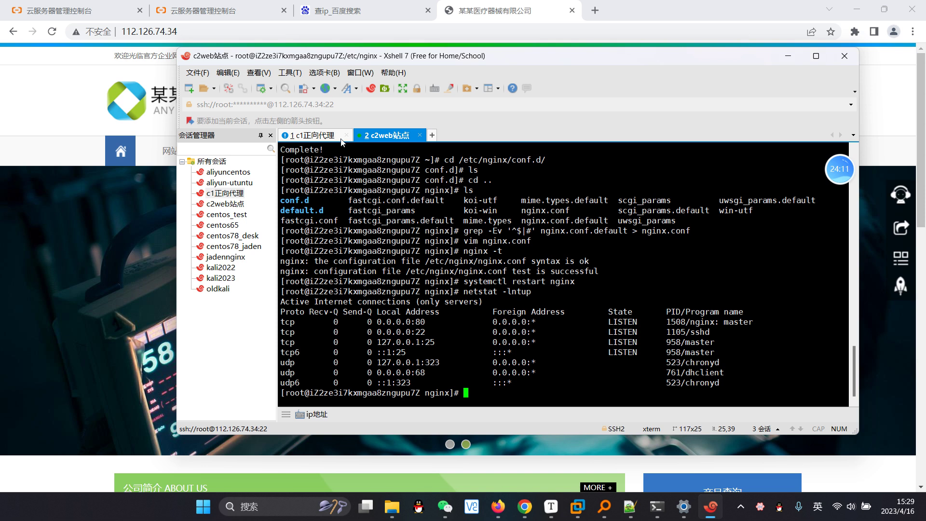
pyautogui.click(235, 6)
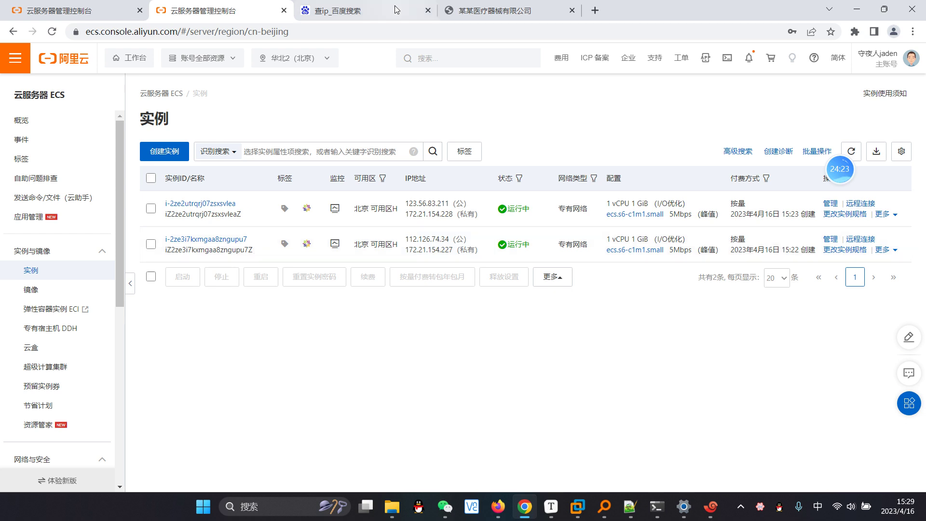
pyautogui.click(347, 10)
pyautogui.click(483, 10)
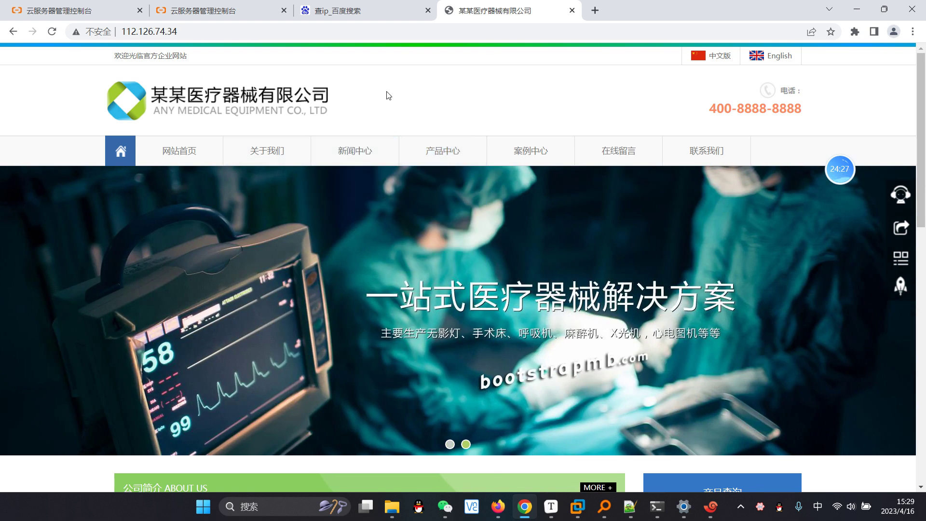
pyautogui.press('F5')
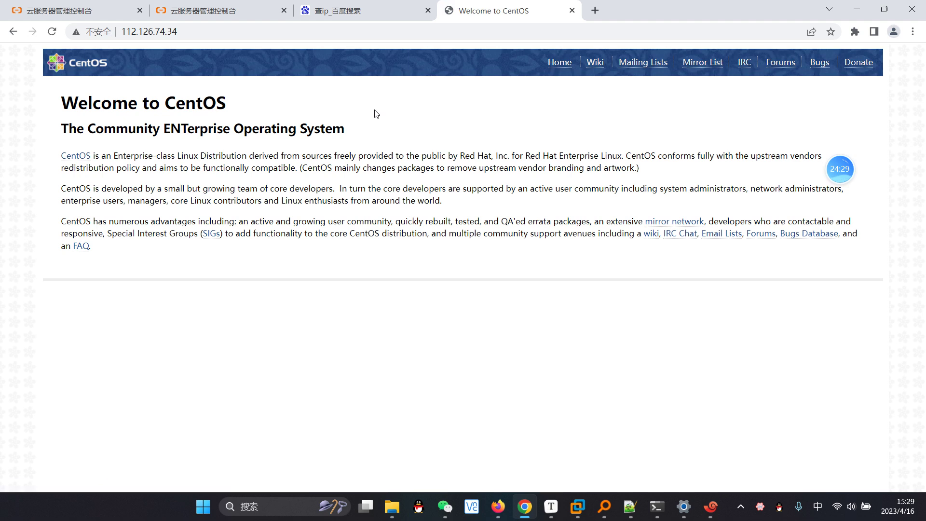
pyautogui.moveTo(62, 99); pyautogui.dragTo(358, 264)
pyautogui.click(359, 263)
pyautogui.click(853, 4)
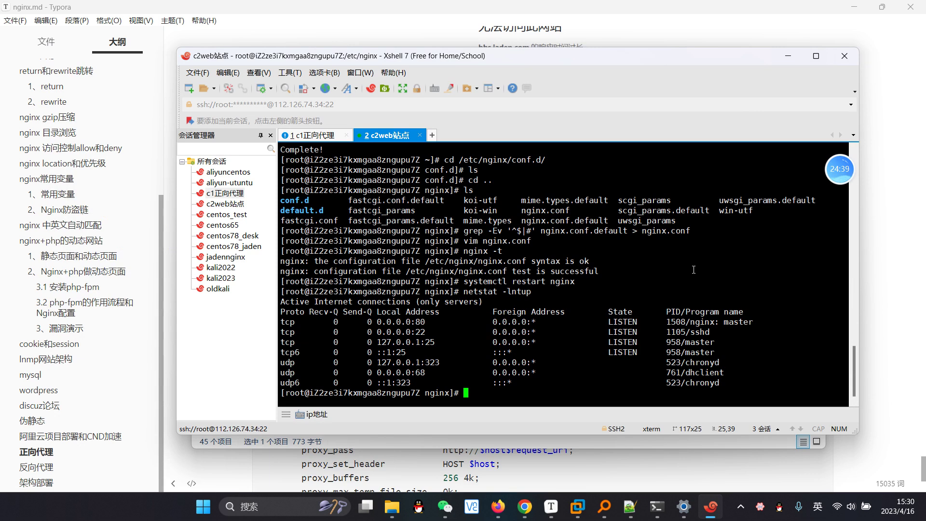
# Step: Print c2web's /var/log/nginx/access.log to see the browser's requests
pyautogui.write('cd /var/log/nginx/')
pyautogui.press('Return')
pyautogui.write('ls')
pyautogui.press('Return')
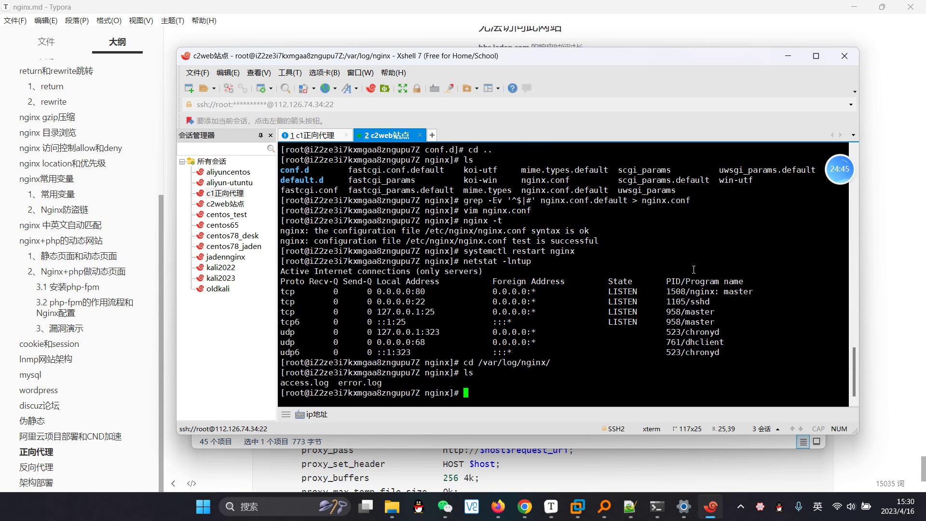
pyautogui.write('cat a')
pyautogui.press('Tab')
pyautogui.press('Return')
pyautogui.press('Up')
pyautogui.press('Return')
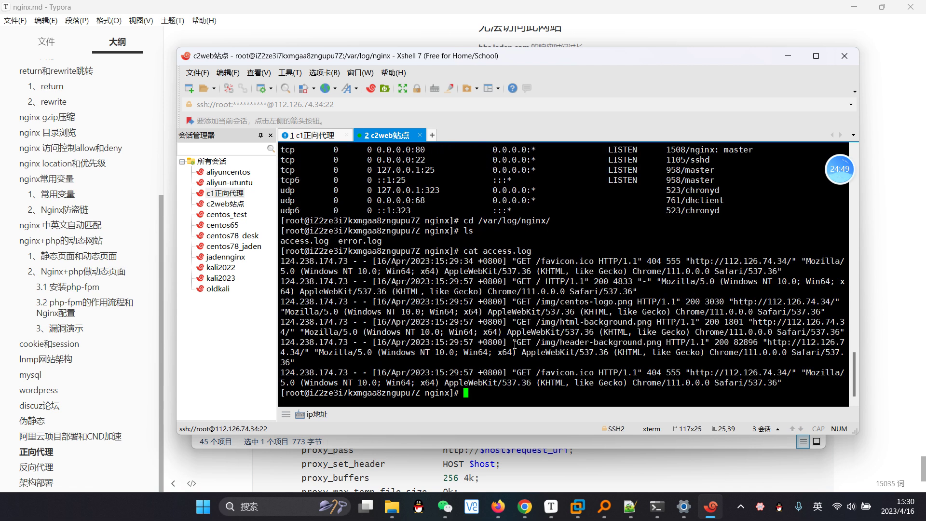
pyautogui.click(525, 507)
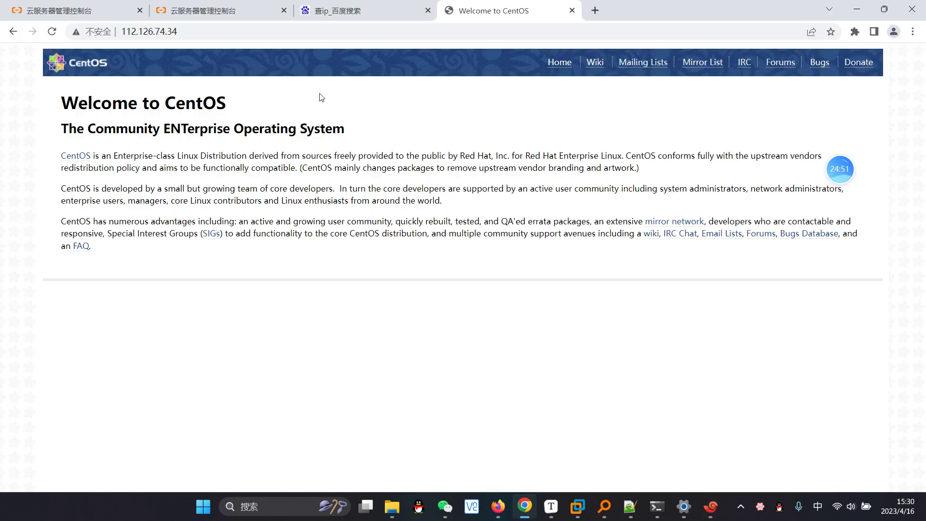
pyautogui.click(847, 6)
pyautogui.moveTo(789, 383); pyautogui.dragTo(289, 241)
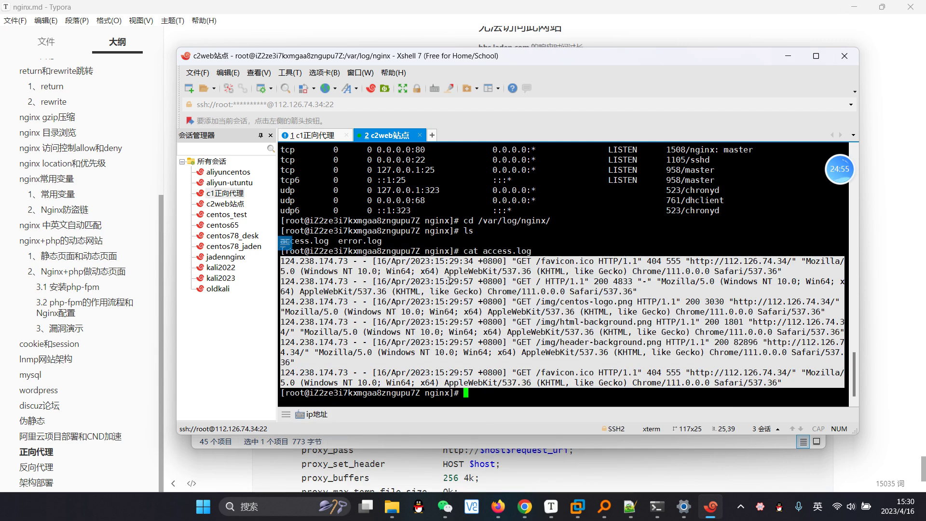
pyautogui.moveTo(349, 261); pyautogui.dragTo(281, 262)
pyautogui.rightClick(288, 249)
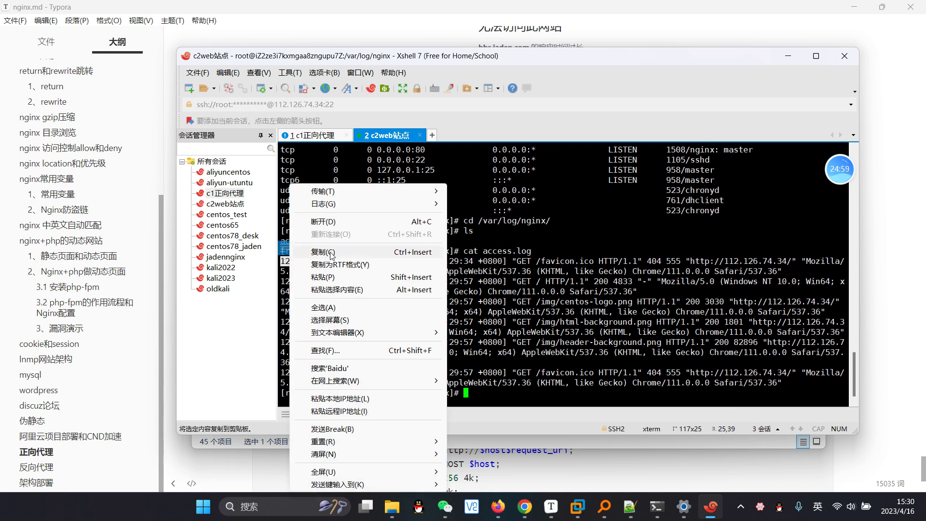
pyautogui.click(331, 252)
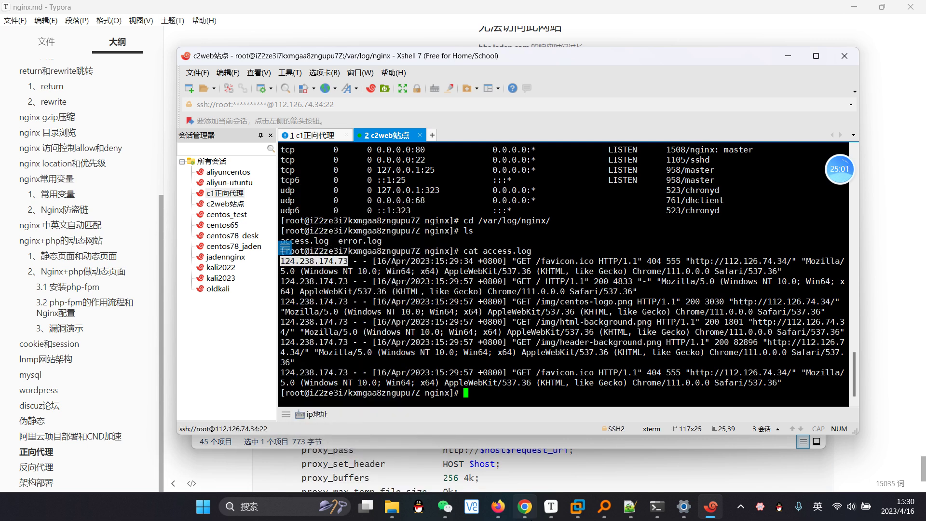
pyautogui.moveTo(525, 506)
pyautogui.click(524, 446)
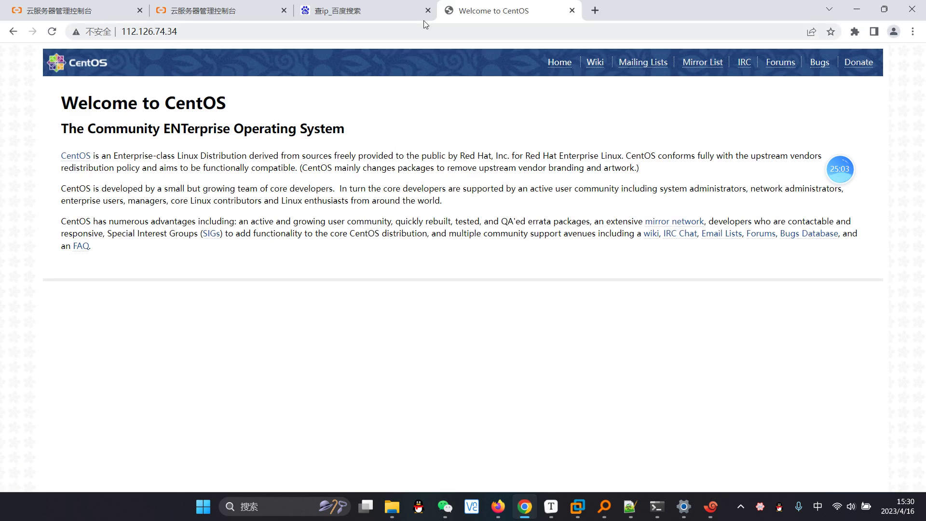
pyautogui.click(359, 10)
pyautogui.click(158, 192)
pyautogui.moveTo(159, 192); pyautogui.dragTo(28, 195)
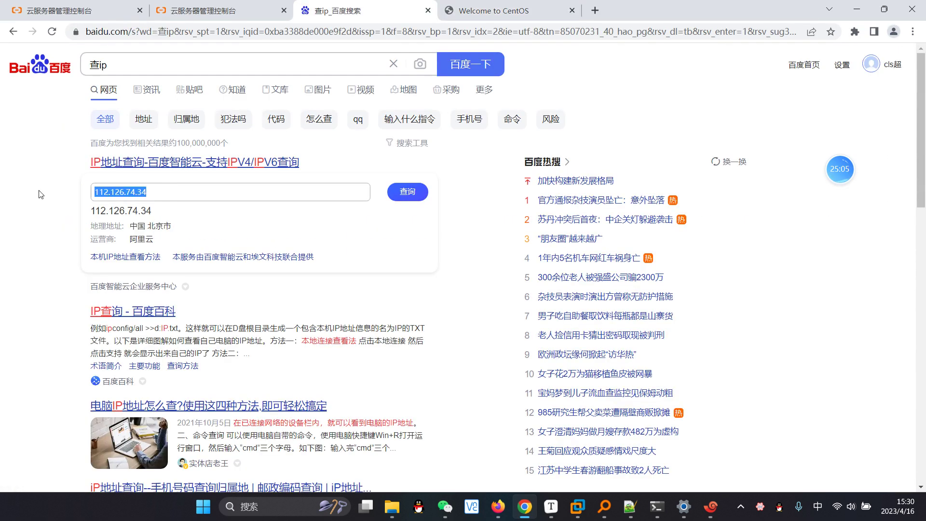
pyautogui.click(479, 63)
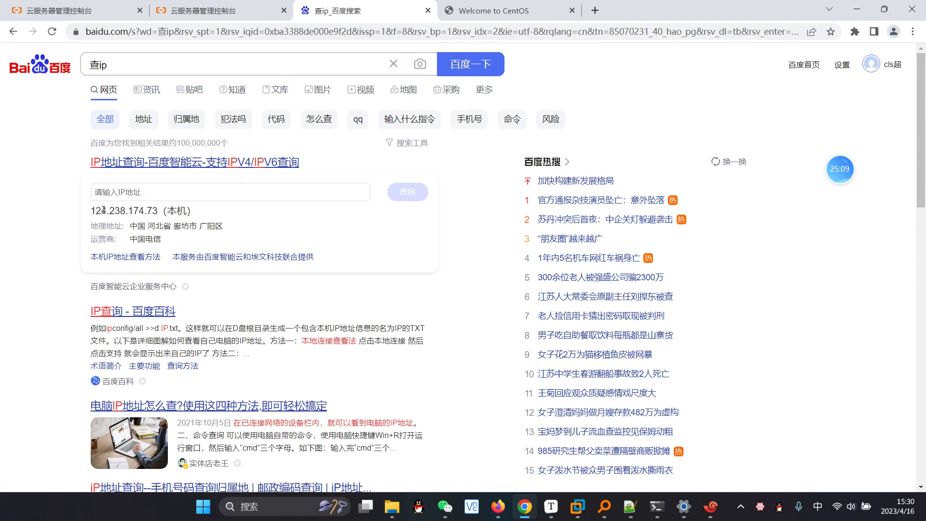
pyautogui.moveTo(95, 211); pyautogui.dragTo(147, 189)
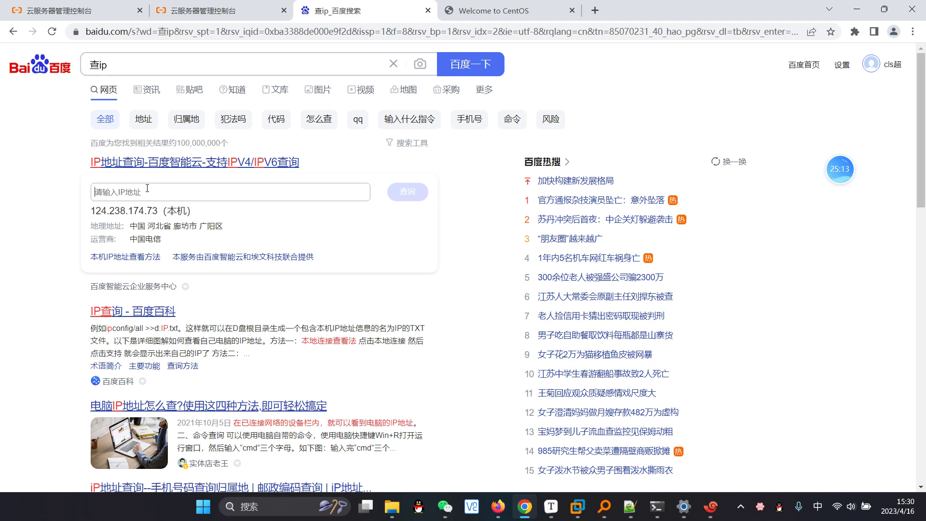
# Step: Paste the copied log IP into the query box to compare it with the local IP, then clear it
pyautogui.hotkey('ctrl', 'v')
pyautogui.moveTo(150, 192); pyautogui.dragTo(115, 211)
pyautogui.click(169, 197)
pyautogui.moveTo(169, 197); pyautogui.dragTo(88, 196)
pyautogui.press('BackSpace')
pyautogui.tripleClick(103, 211)
pyautogui.click(344, 238)
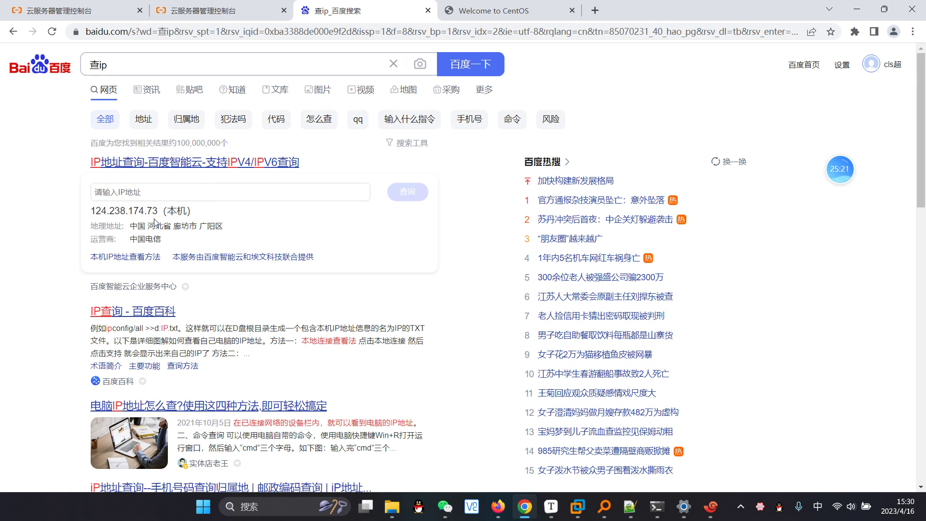
pyautogui.click(508, 5)
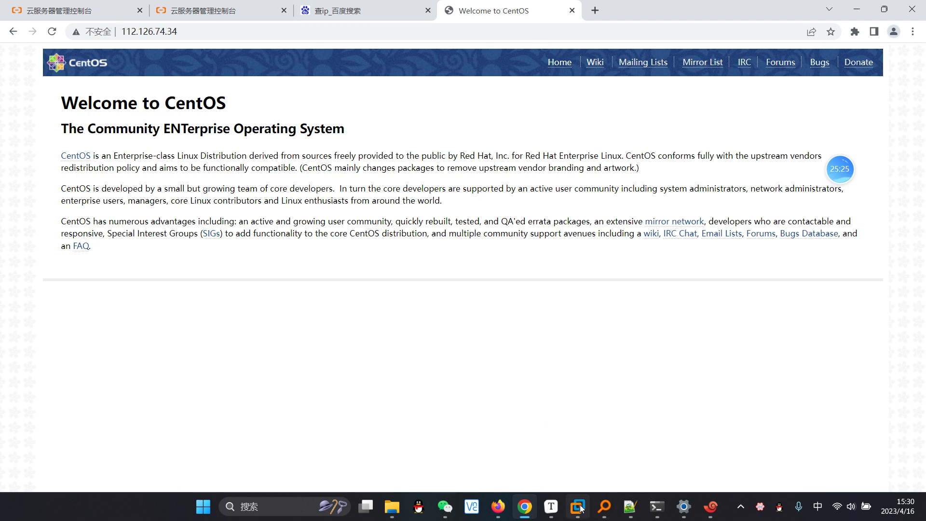
pyautogui.click(712, 507)
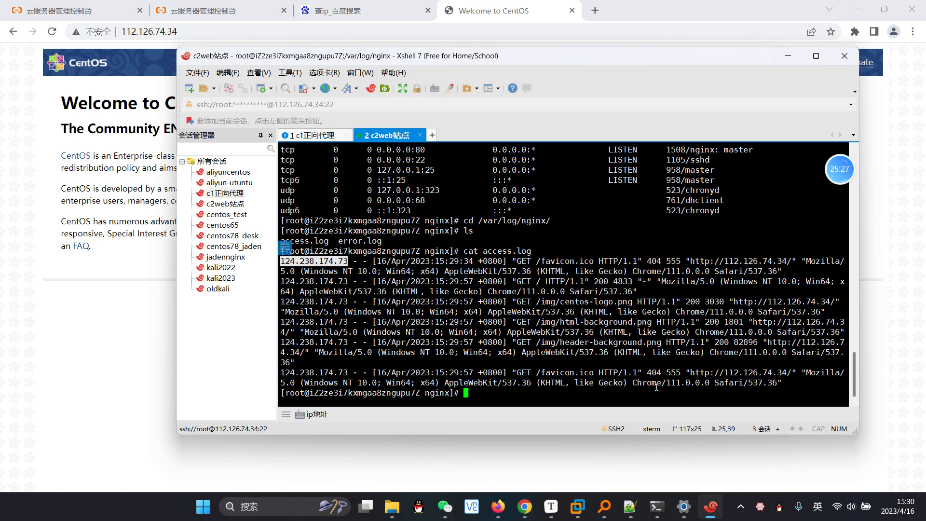
# Step: Highlight the client IP on the last access-log line, then switch to the c1正向代理 session
pyautogui.moveTo(349, 373); pyautogui.dragTo(285, 372)
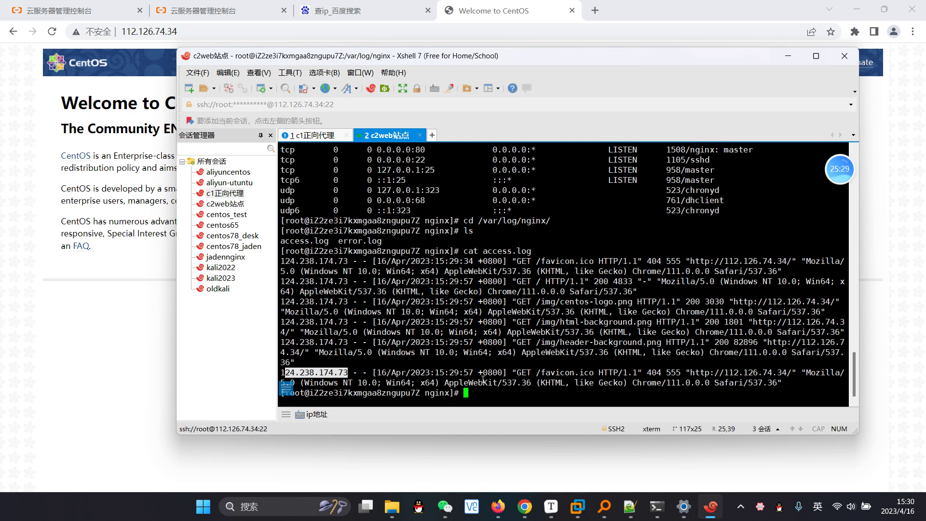
pyautogui.click(493, 395)
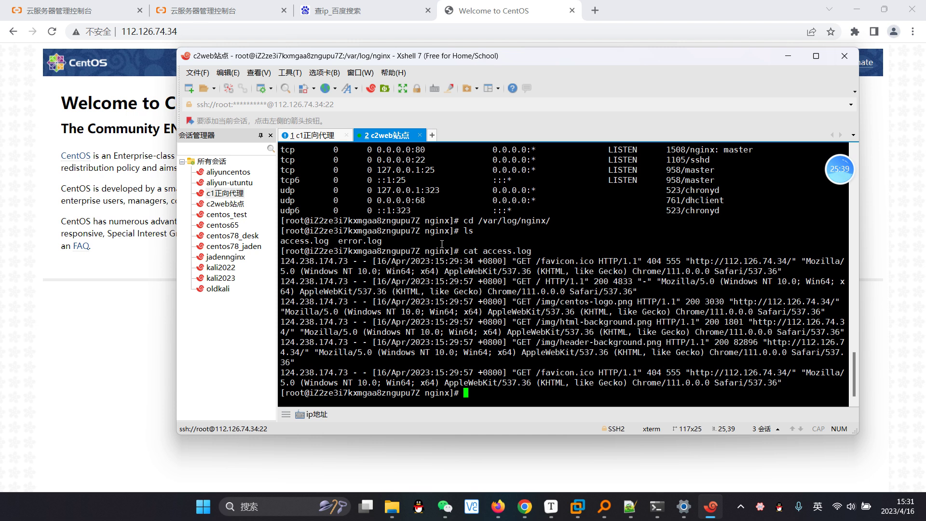
pyautogui.hotkey('alt', '1')
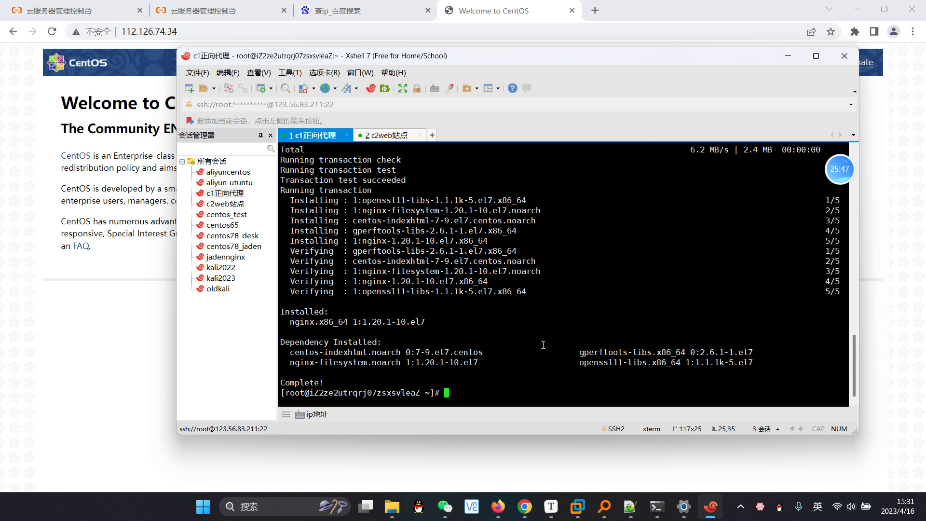
# Step: Scroll the Typora nginx notes to the 正向代理 server block using resolver 223.5.5.5
pyautogui.moveTo(551, 507)
pyautogui.click(551, 507)
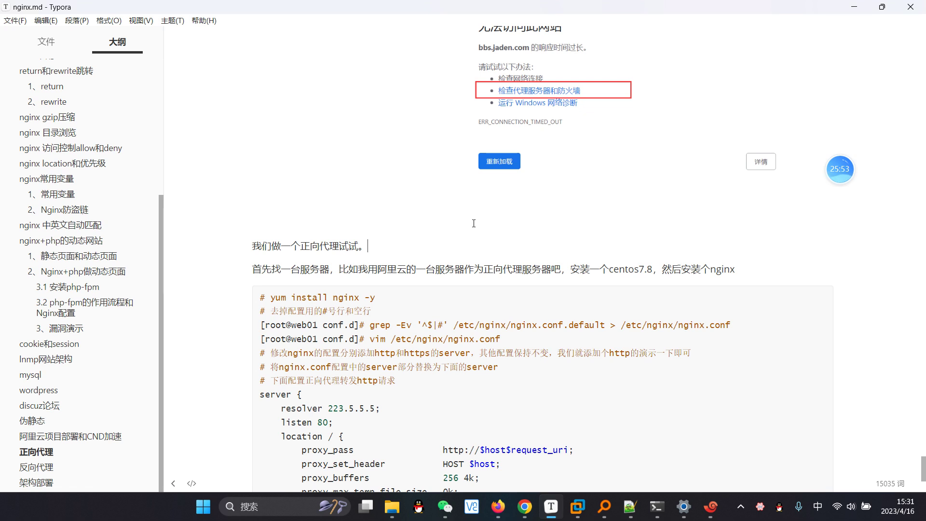
pyautogui.scroll(-3, 473, 223)
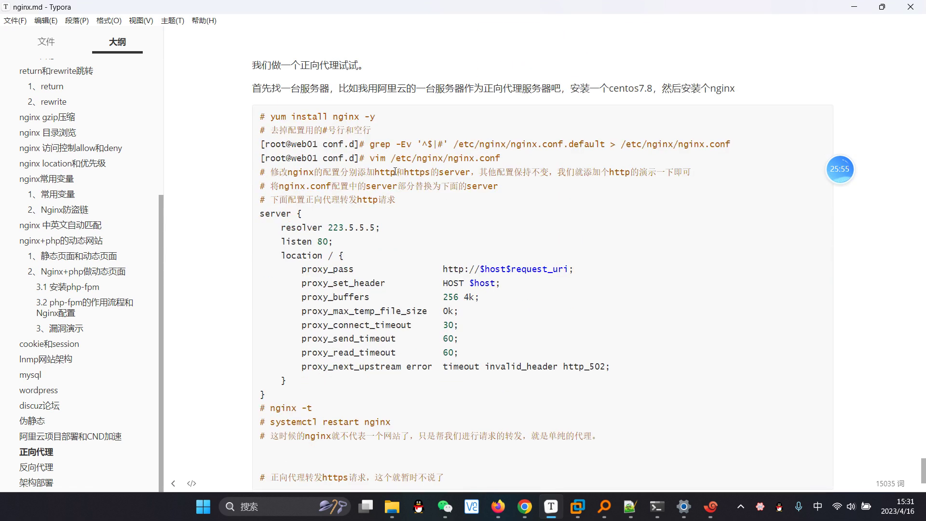
# Step: On c1, change into /etc/nginx and list its files
pyautogui.click(525, 507)
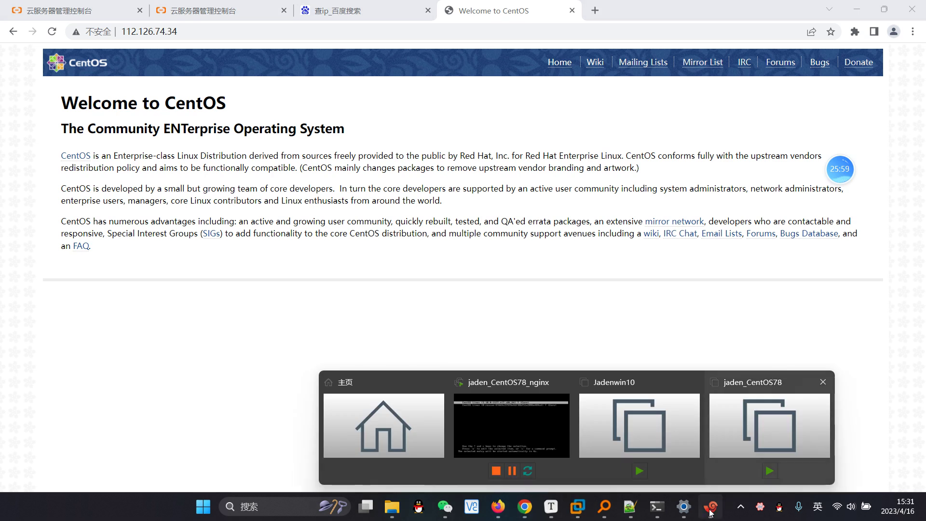
pyautogui.click(710, 506)
pyautogui.write('c')
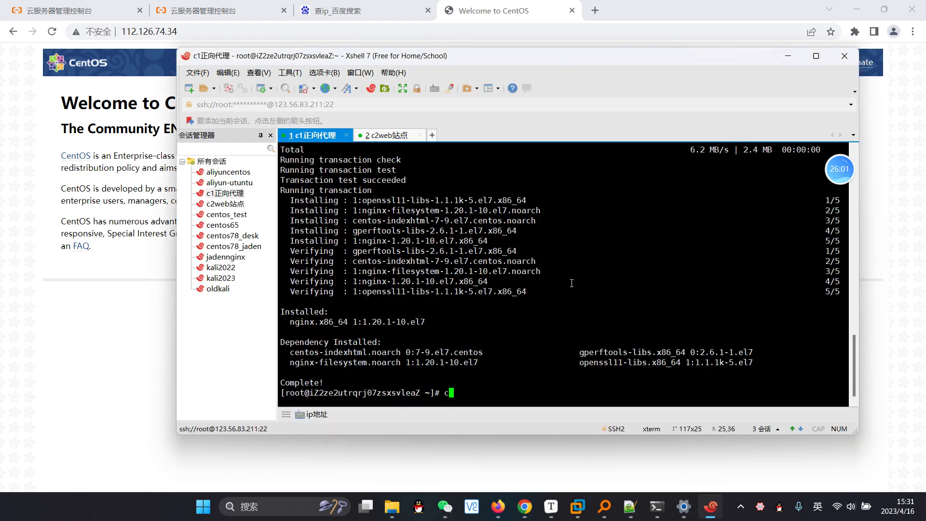
pyautogui.write('d /etc/gnupg/')
pyautogui.press('Return')
pyautogui.press('Up')
pyautogui.press('Down')
pyautogui.write('cd ..')
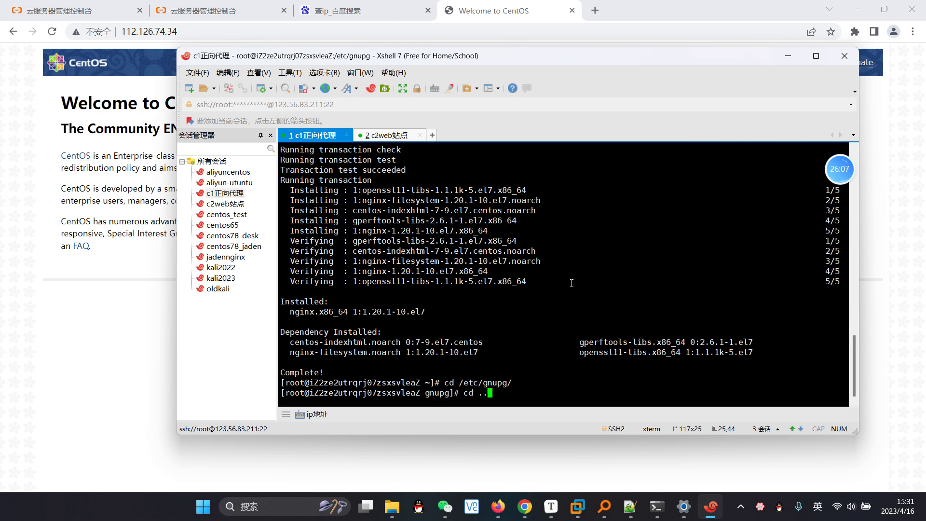
pyautogui.press('Return')
pyautogui.write('cd nginx/')
pyautogui.press('Return')
pyautogui.write('ls')
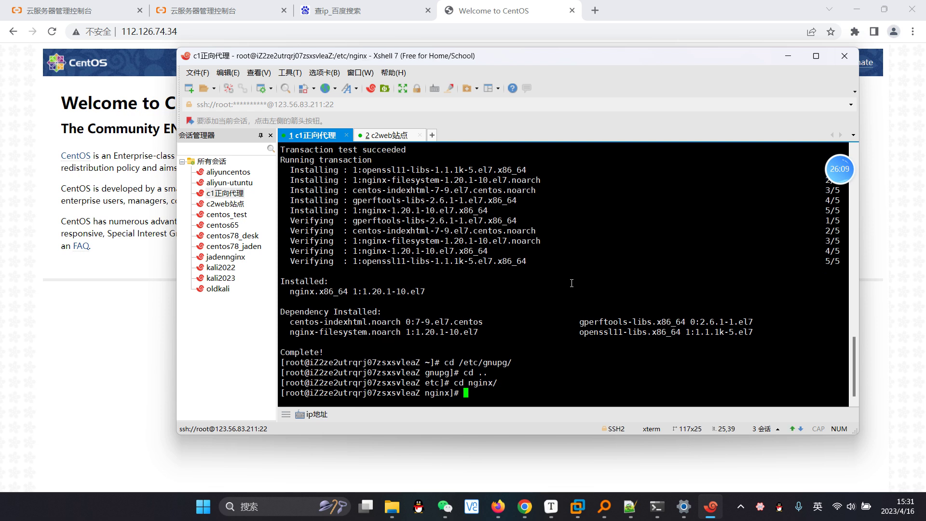
pyautogui.press('Return')
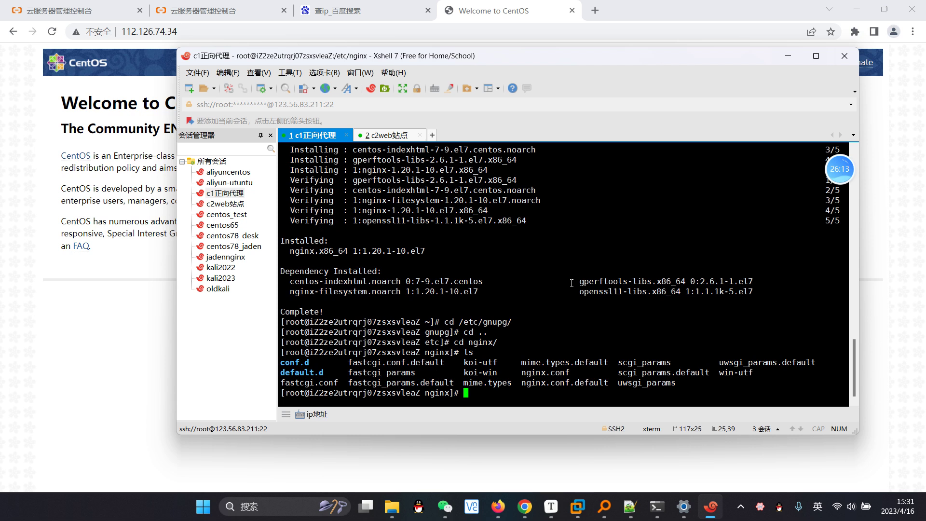
# Step: Generate nginx.conf from nginx.conf.default with grep -Ev '^$|#' and open it in vim
pyautogui.write("grep -Ev '^$|#' ")
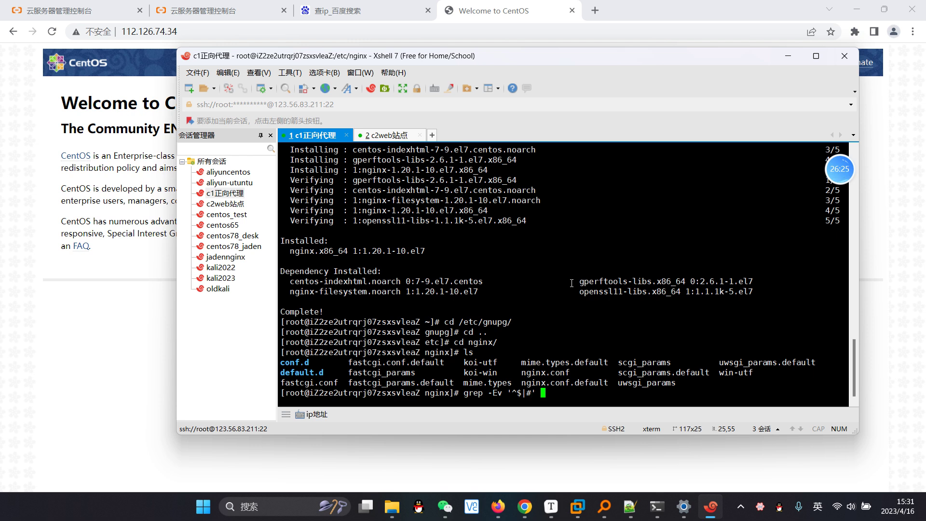
pyautogui.write('nginx.conf.default nginx.con')
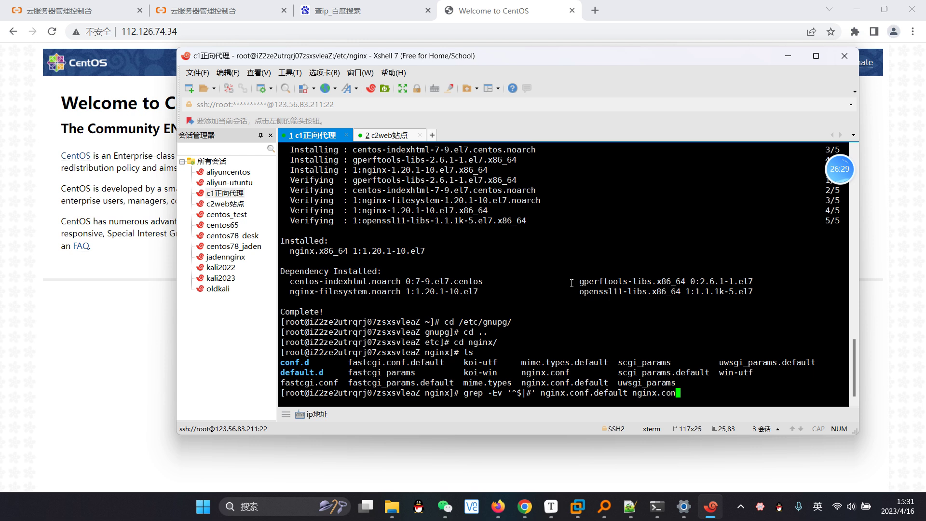
pyautogui.press('BackSpace')
pyautogui.write('> nginx.conf')
pyautogui.press('Return')
pyautogui.write('vim nginx.conf')
pyautogui.press('Return')
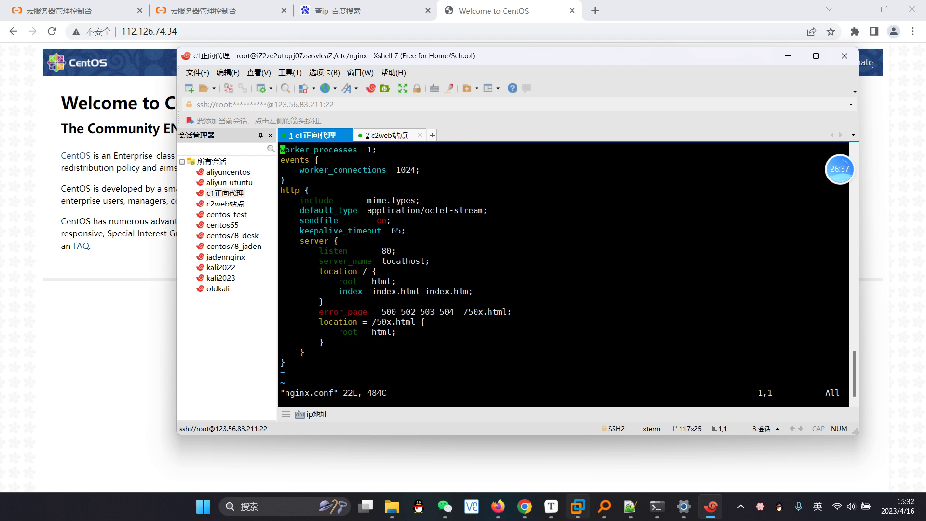
pyautogui.click(551, 507)
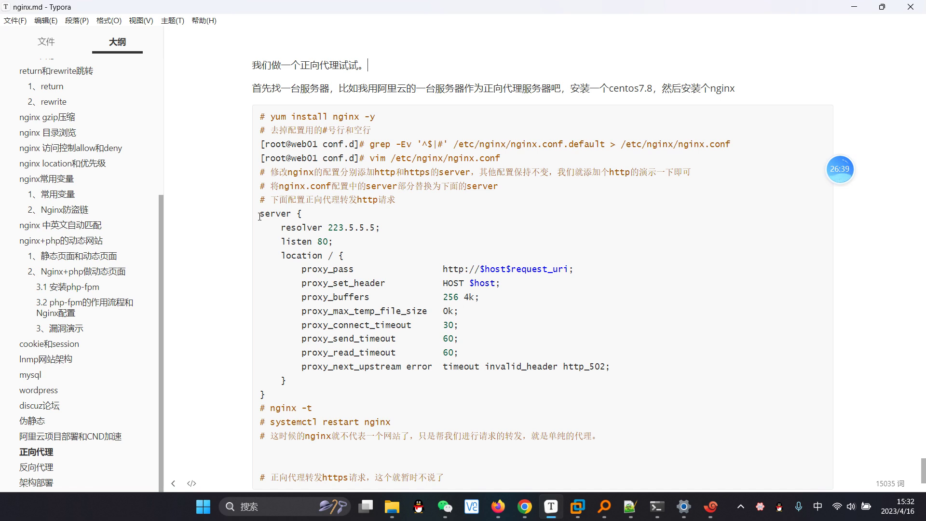
# Step: Highlight the forward-proxy server block and its proxy_ directive lines in the Typora notes
pyautogui.moveTo(259, 214); pyautogui.dragTo(281, 401)
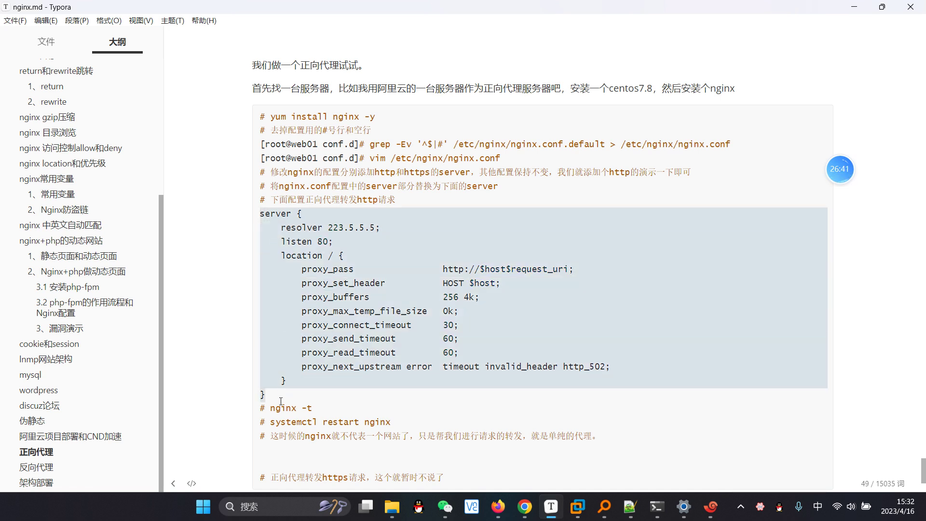
pyautogui.click(378, 276)
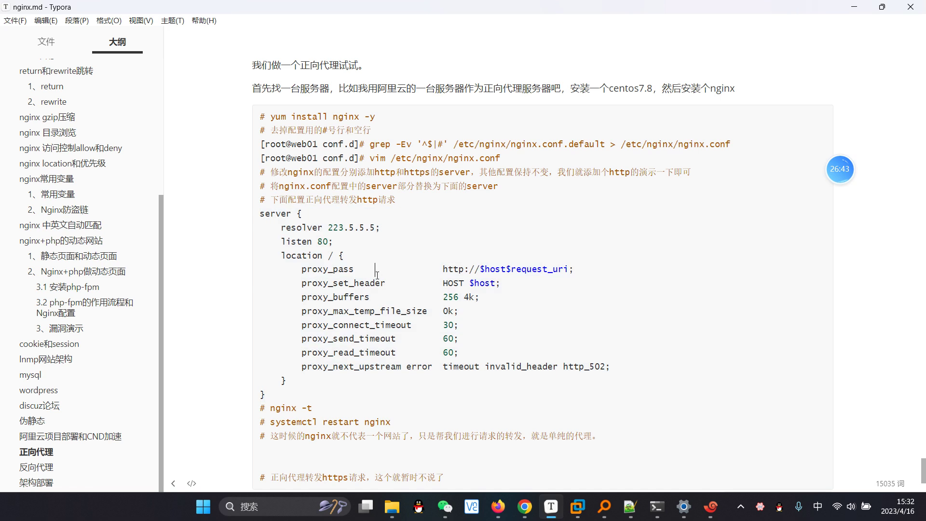
pyautogui.moveTo(300, 274); pyautogui.dragTo(622, 368)
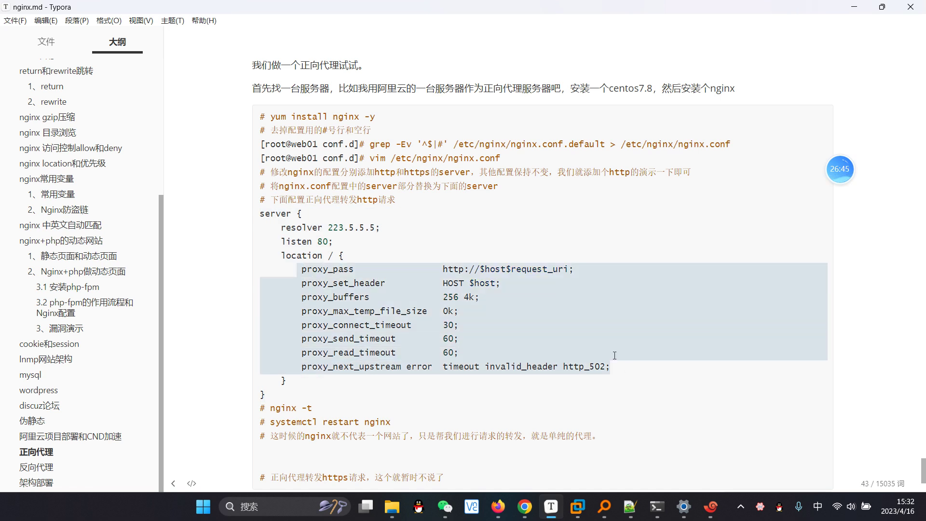
pyautogui.click(561, 310)
pyautogui.moveTo(330, 268); pyautogui.dragTo(302, 270)
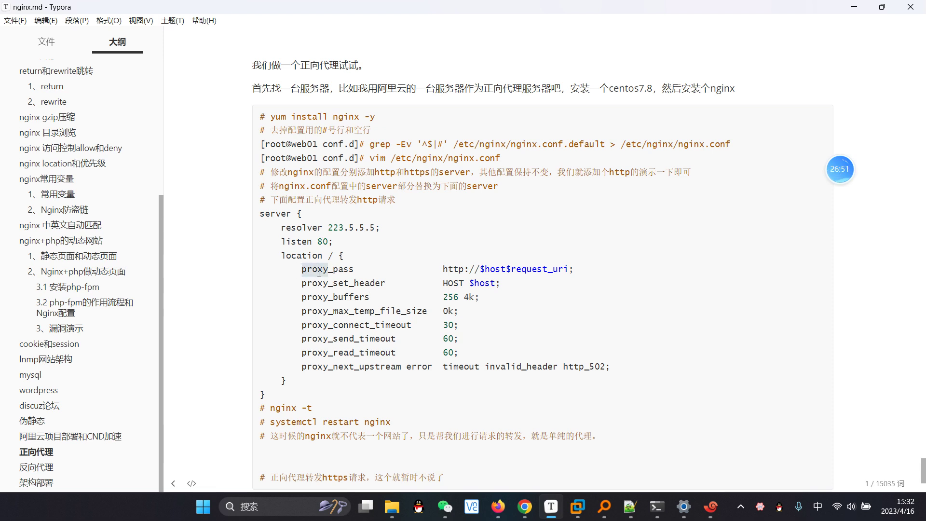
pyautogui.click(328, 296)
pyautogui.moveTo(303, 273); pyautogui.dragTo(630, 374)
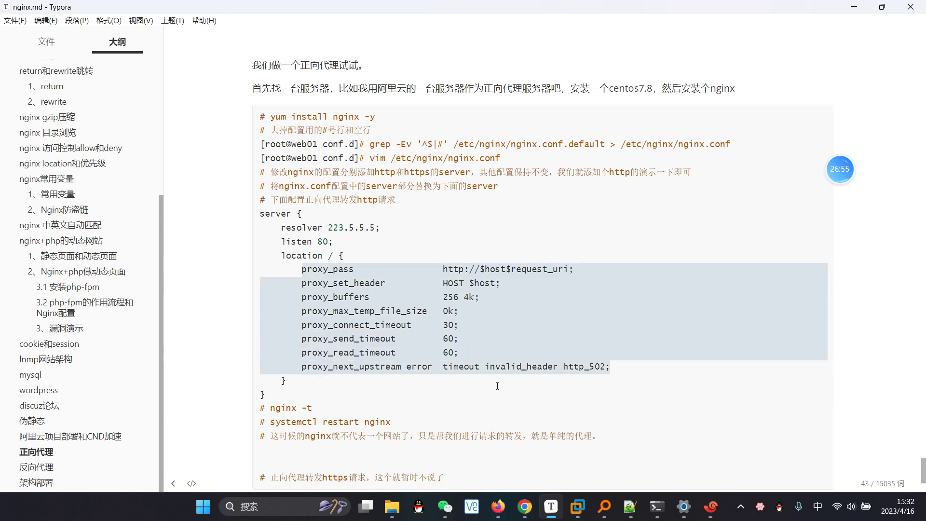
pyautogui.moveTo(402, 395); pyautogui.dragTo(241, 220)
pyautogui.hotkey('ctrl', 'c')
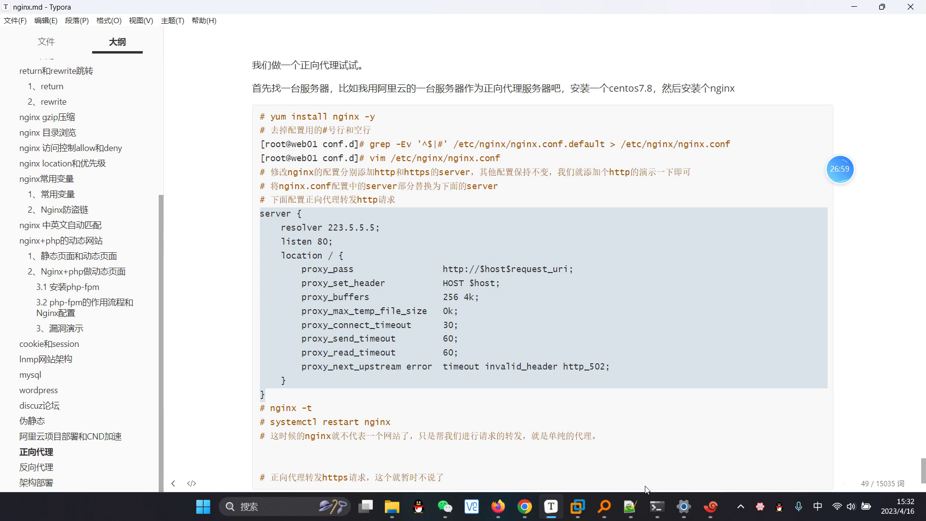
pyautogui.click(710, 507)
# Step: Delete the default server block to the end of file and restore http's closing brace
pyautogui.press('Down')
pyautogui.press('Down')
pyautogui.press('Down')
pyautogui.press('Down')
pyautogui.press('Down')
pyautogui.press('Down')
pyautogui.press('Down')
pyautogui.press('Down')
pyautogui.press('Down')
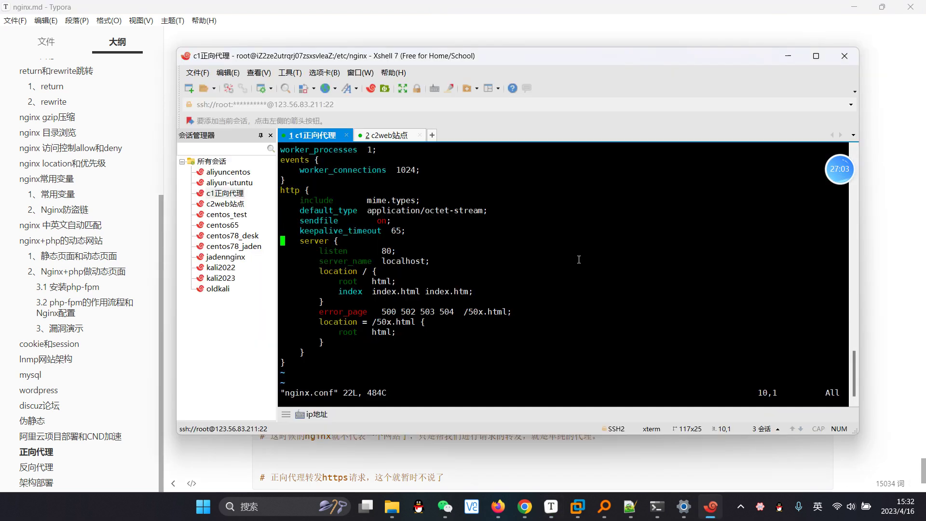
pyautogui.press('Down')
pyautogui.press('Up')
pyautogui.press('d')
pyautogui.hotkey('shift', 'g')
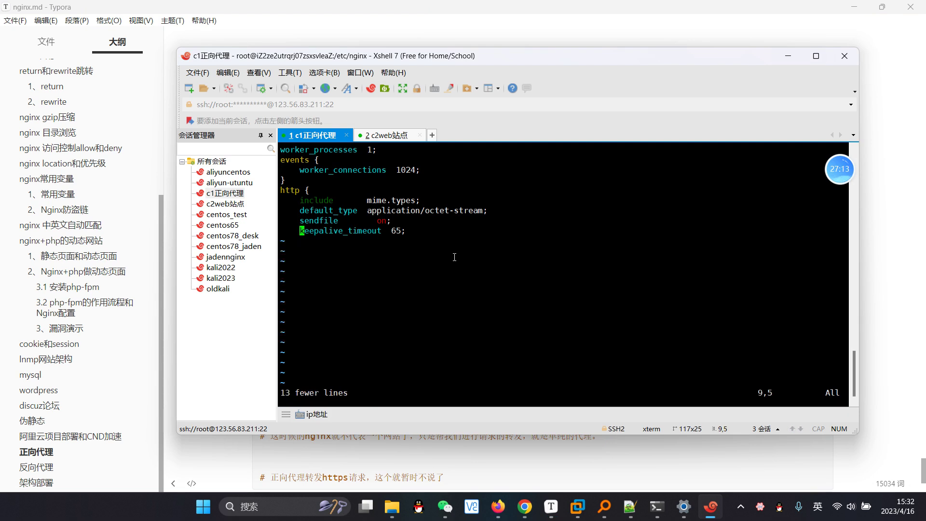
pyautogui.write('o')
pyautogui.write('}')
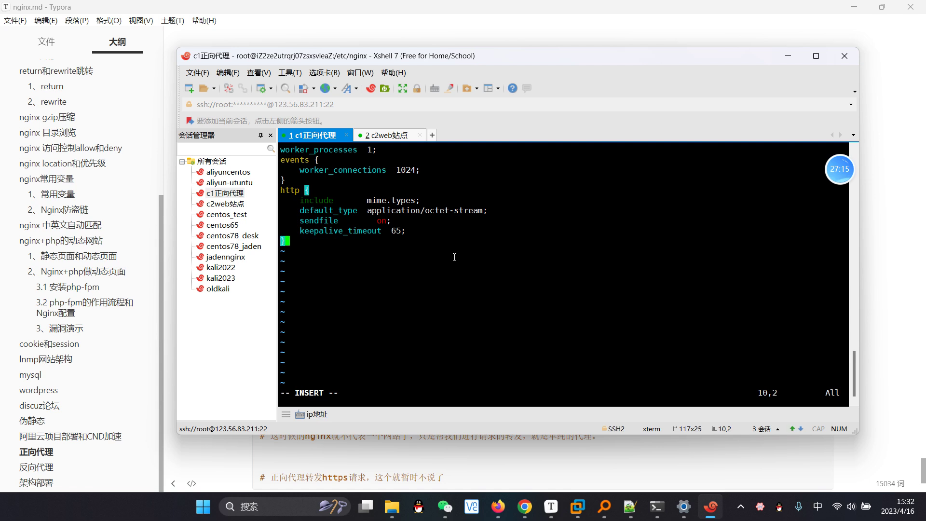
pyautogui.press('Up')
pyautogui.press('Escape')
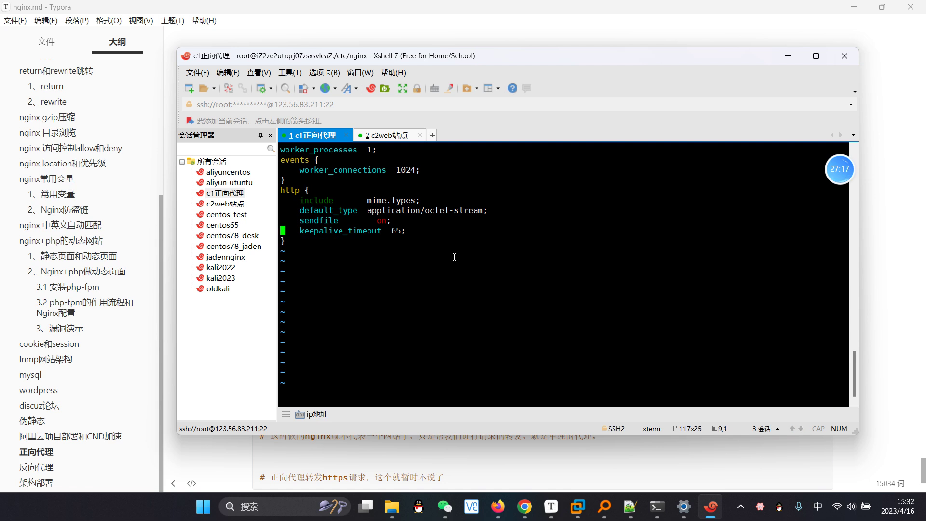
# Step: Paste the forward-proxy server block with resolver 223.5.5.5 inside the http block
pyautogui.press('o')
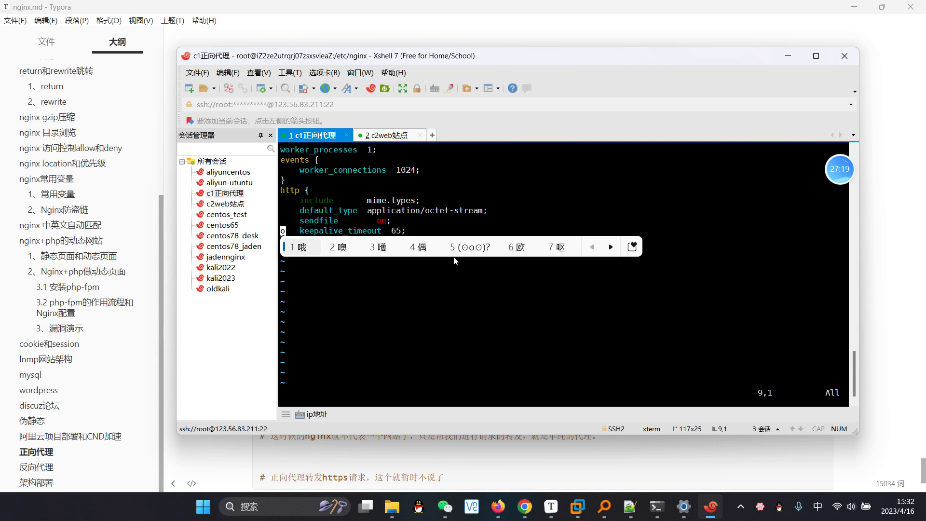
pyautogui.press('shift')
pyautogui.rightClick(565, 184)
pyautogui.click(603, 272)
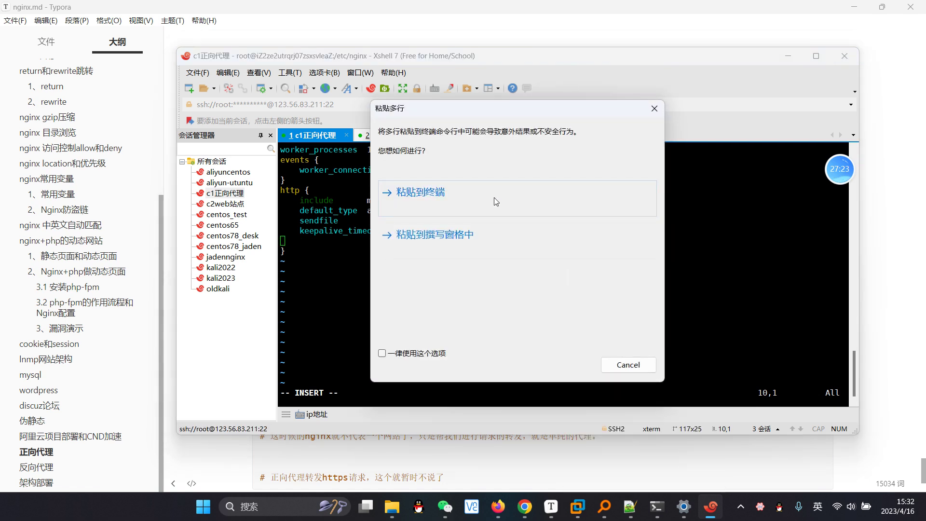
pyautogui.click(514, 206)
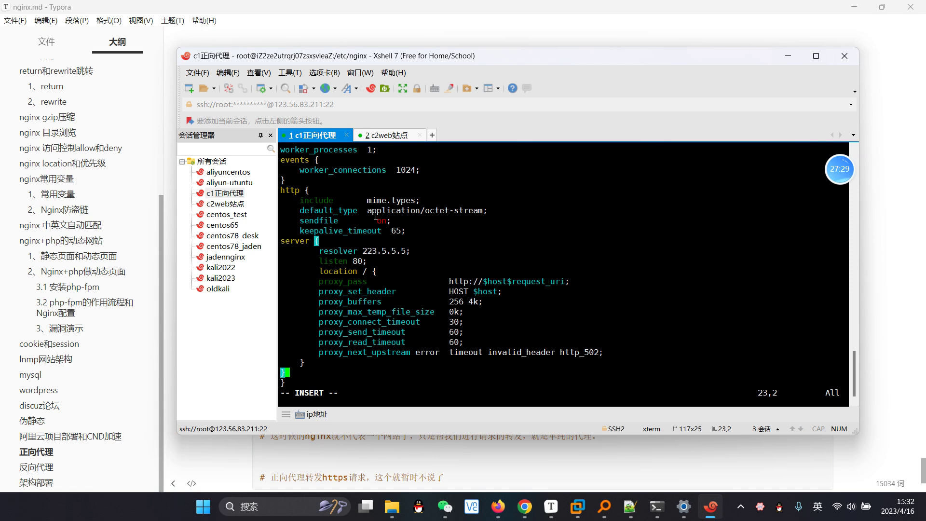
# Step: Align the location and server blocks' closing braces with proper indentation
pyautogui.press('Left')
pyautogui.press('Up')
pyautogui.press('Up')
pyautogui.press('Up')
pyautogui.press('Up')
pyautogui.press('Up')
pyautogui.press('Up')
pyautogui.press('Up')
pyautogui.press('Up')
pyautogui.press('Up')
pyautogui.press('Up')
pyautogui.press('Up')
pyautogui.press('Up')
pyautogui.press('Up')
pyautogui.press('Up')
pyautogui.press('Up')
pyautogui.press('Up')
pyautogui.press('Up')
pyautogui.press('Up')
pyautogui.press('Up')
pyautogui.press('Down')
pyautogui.press('Down')
pyautogui.press('Down')
pyautogui.press('Down')
pyautogui.press('Down')
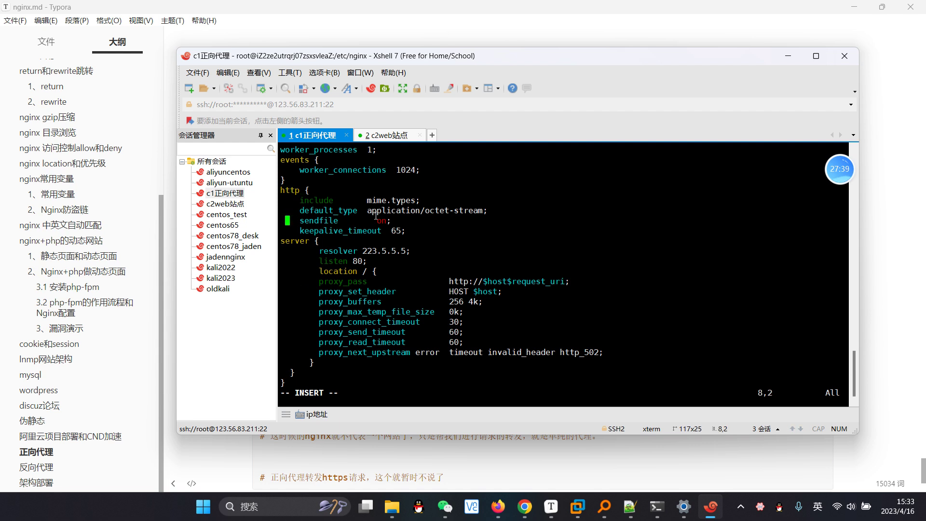
pyautogui.press('Down')
pyautogui.press('Left')
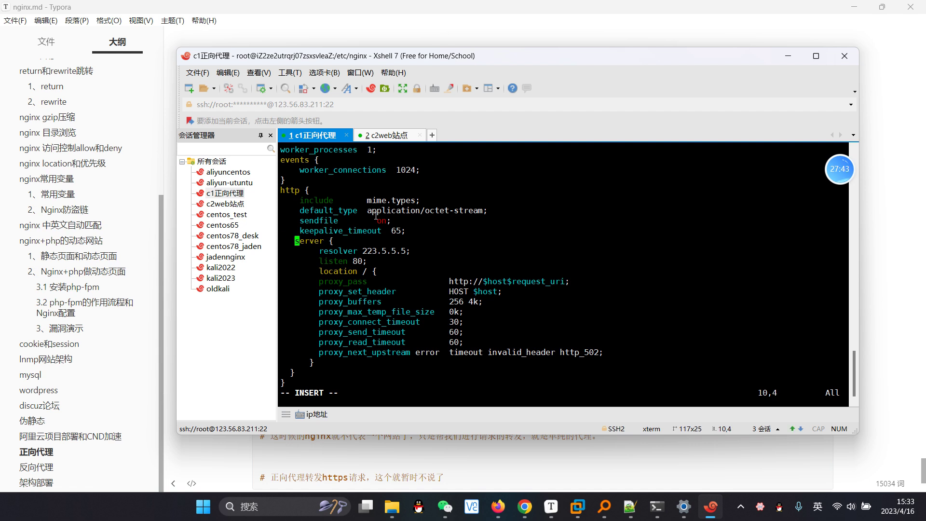
pyautogui.press('Down')
pyautogui.press('Down')
pyautogui.press('Down')
pyautogui.press('Down')
pyautogui.press('Down')
pyautogui.press('Down')
pyautogui.press('Down')
pyautogui.press('Down')
pyautogui.press('Down')
pyautogui.press('Down')
pyautogui.press('Down')
pyautogui.press('Down')
pyautogui.press('Left')
pyautogui.press('Down')
pyautogui.press('Up')
pyautogui.press('Down')
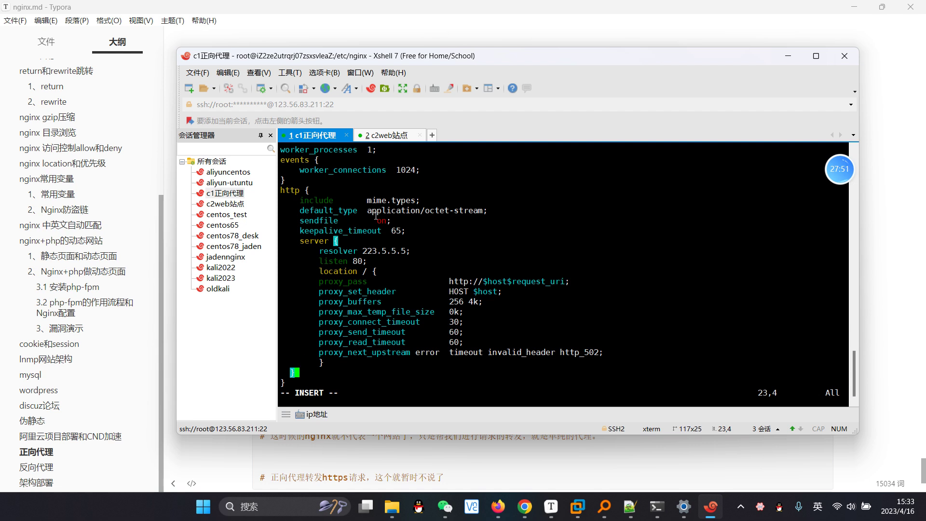
pyautogui.press('Left')
pyautogui.press('Left')
pyautogui.press('BackSpace')
pyautogui.press('Up')
pyautogui.press('Right')
pyautogui.press('Right')
pyautogui.press('Up')
pyautogui.press('Up')
pyautogui.press('Up')
pyautogui.press('Up')
pyautogui.press('Up')
pyautogui.press('Up')
pyautogui.press('Up')
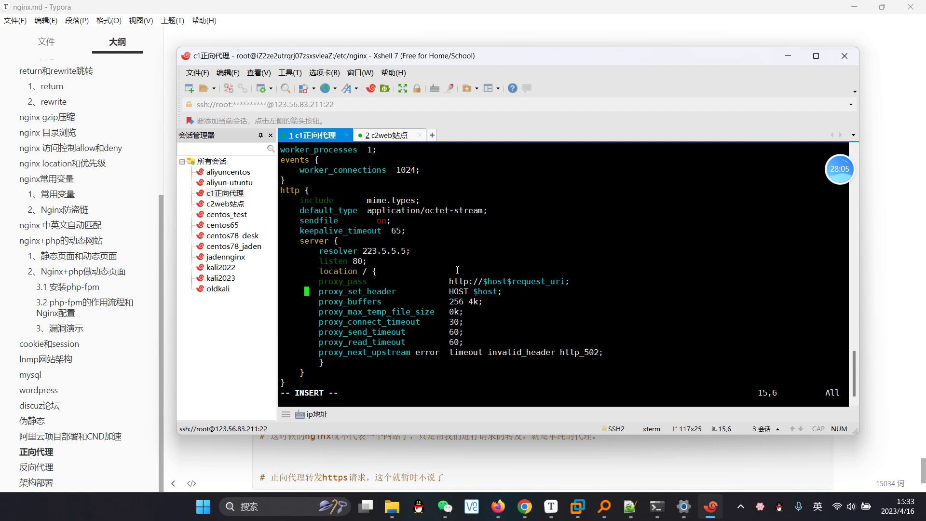
# Step: Save nginx.conf and exit vim with :wq
pyautogui.press('Escape')
pyautogui.write(':wq')
pyautogui.press('Return')
# Step: Verify the nginx config with nginx -t, then paste and run systemctl restart nginx on c1
pyautogui.write('nginx -t')
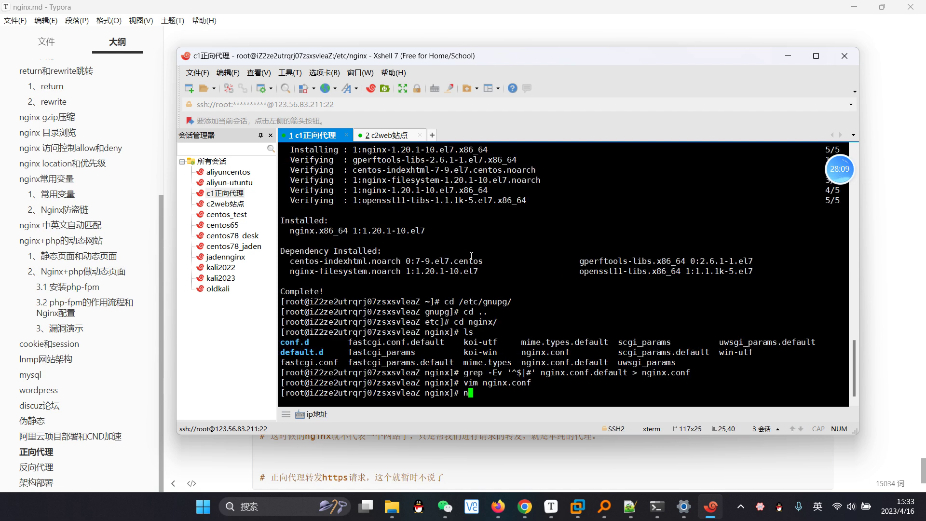
pyautogui.press('Return')
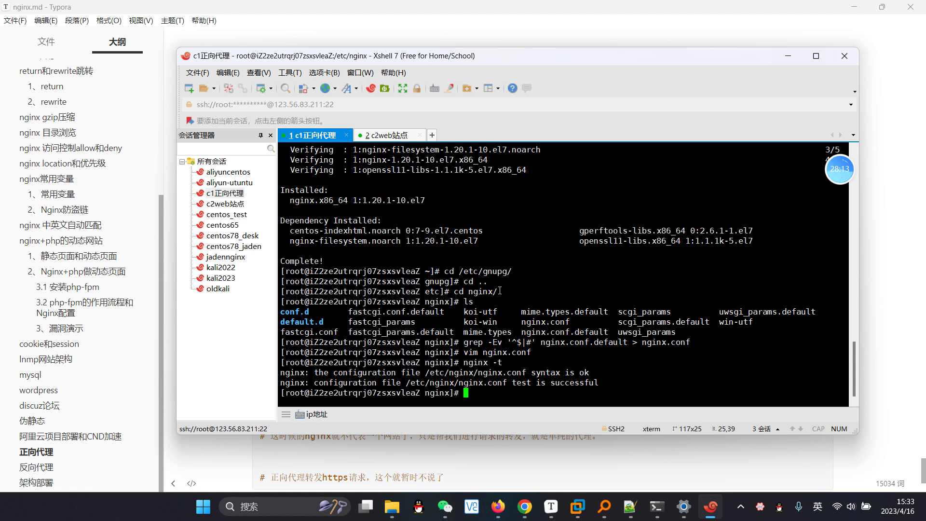
pyautogui.hotkey('alt', 'Tab')
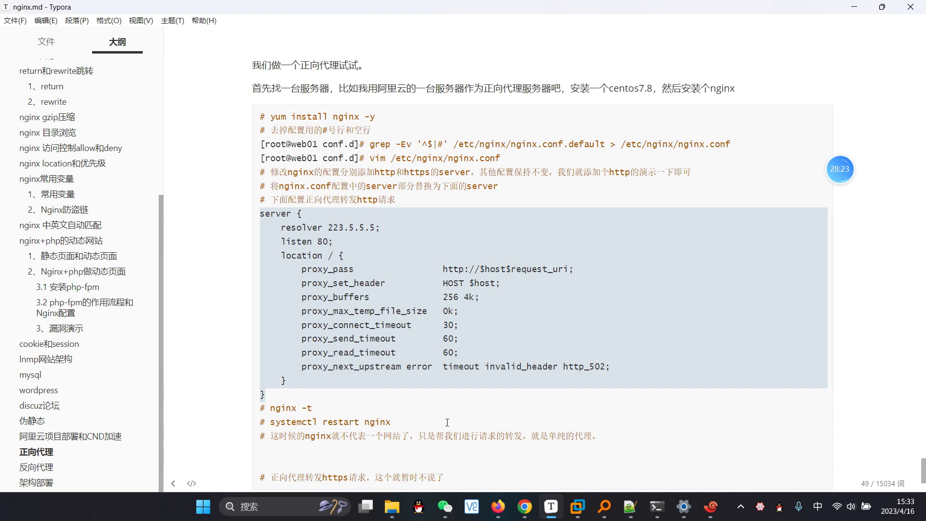
pyautogui.moveTo(401, 423); pyautogui.dragTo(269, 422)
pyautogui.hotkey('ctrl', 'c')
pyautogui.click(710, 506)
pyautogui.rightClick(678, 235)
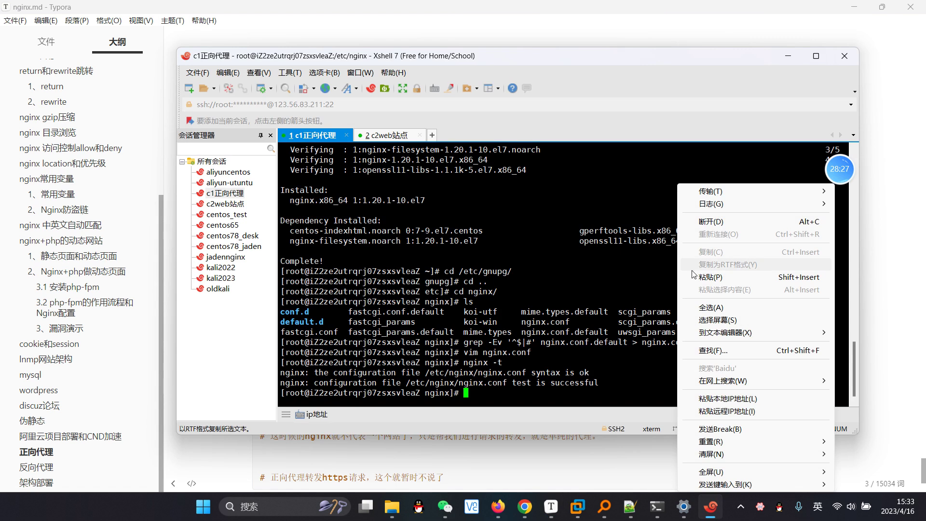
pyautogui.click(707, 277)
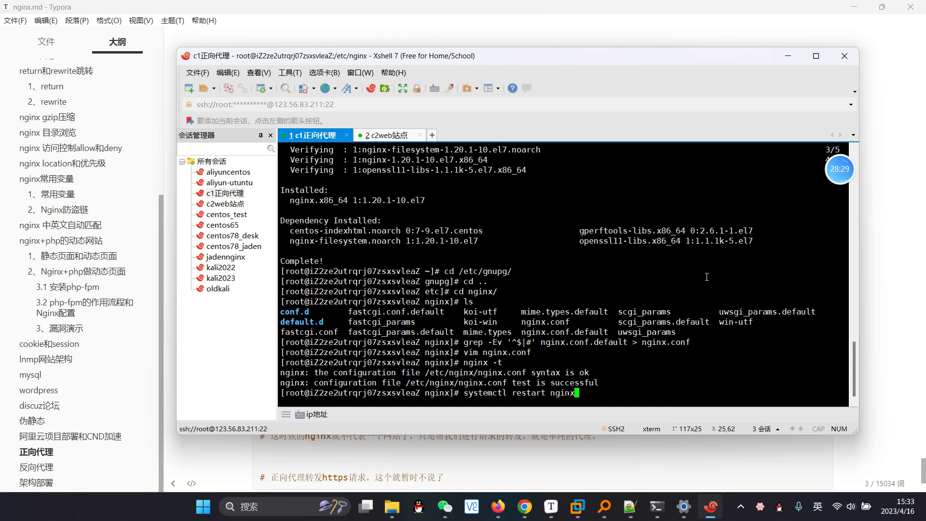
pyautogui.press('Return')
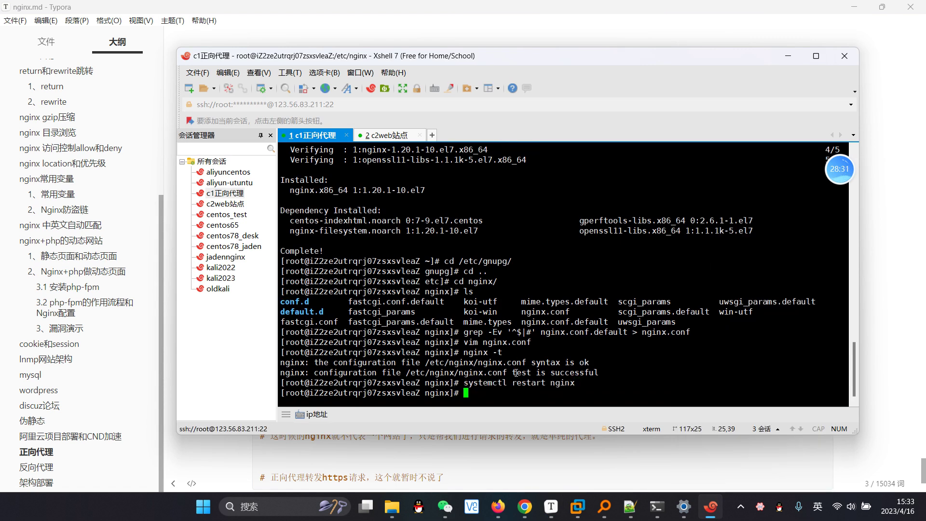
pyautogui.moveTo(481, 61); pyautogui.dragTo(473, 58)
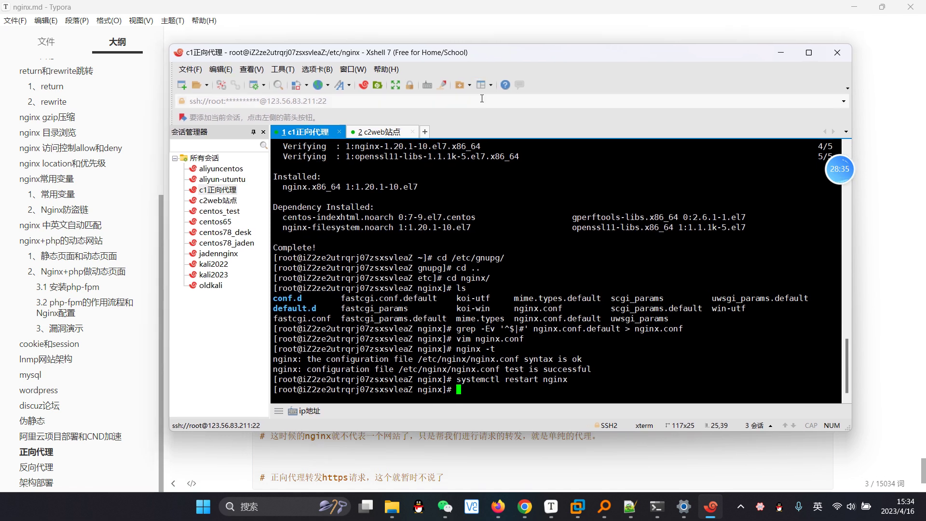
pyautogui.moveTo(485, 56); pyautogui.dragTo(491, 55)
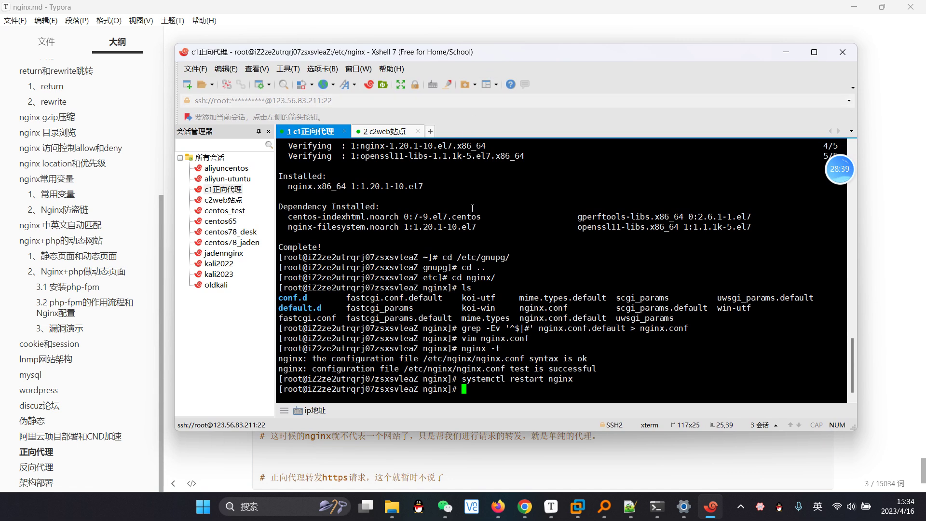
# Step: Open Firefox's network connection settings and leave them on No proxy
pyautogui.click(498, 506)
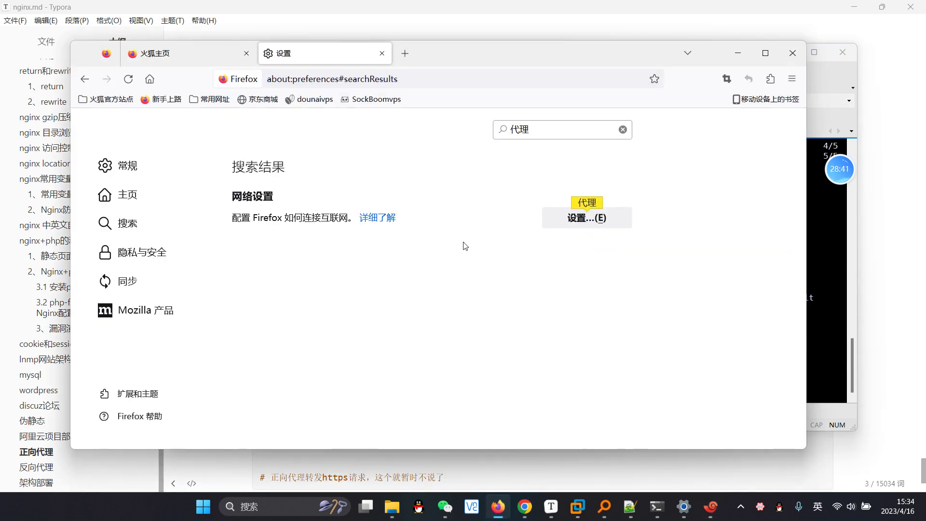
pyautogui.click(592, 222)
pyautogui.click(275, 255)
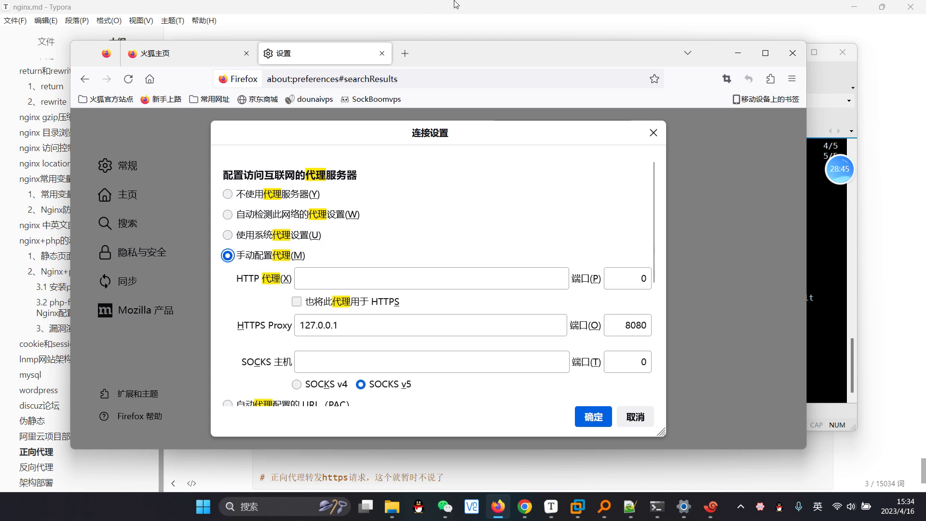
pyautogui.click(230, 194)
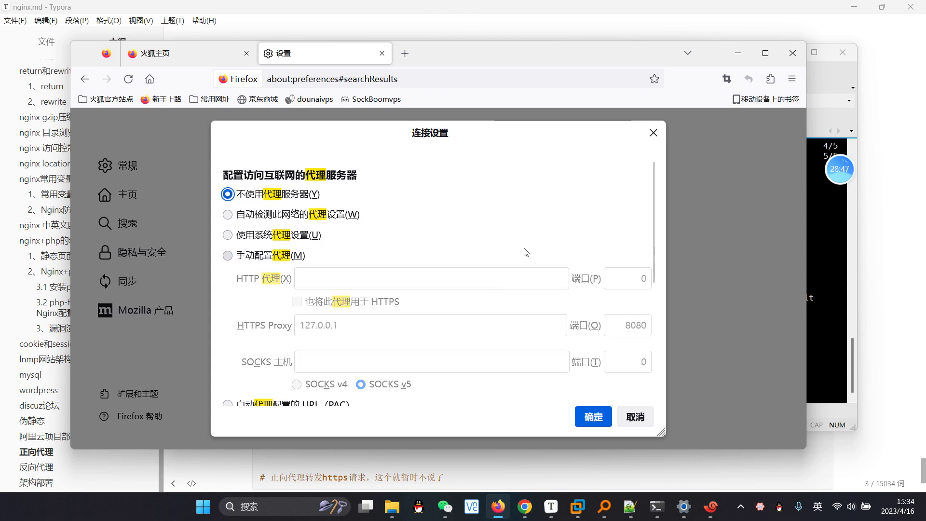
# Step: Minimize Chrome and bring Xshell's c2web site session to the front
pyautogui.click(525, 506)
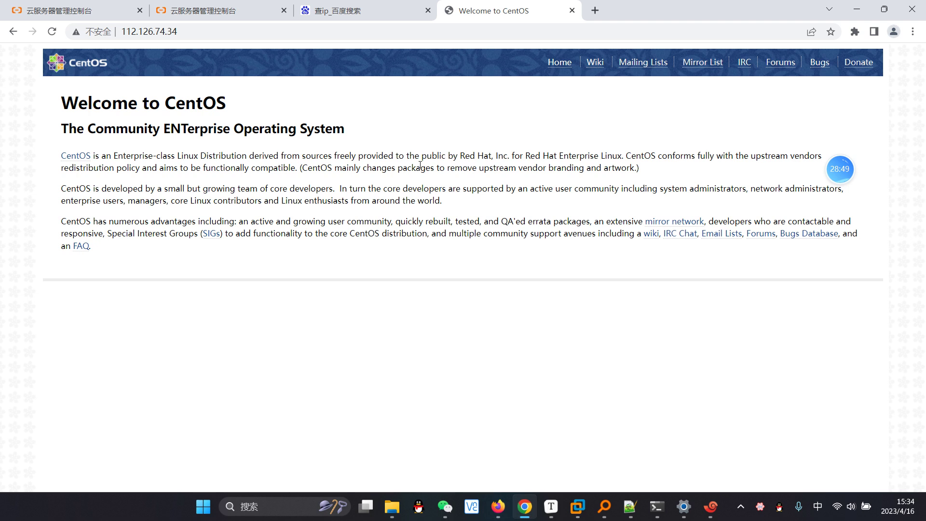
pyautogui.click(856, 9)
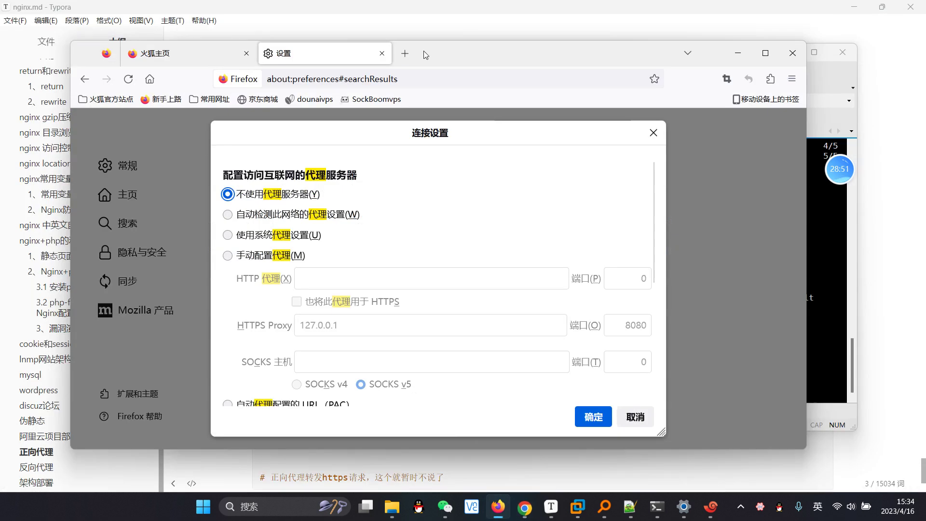
pyautogui.click(711, 507)
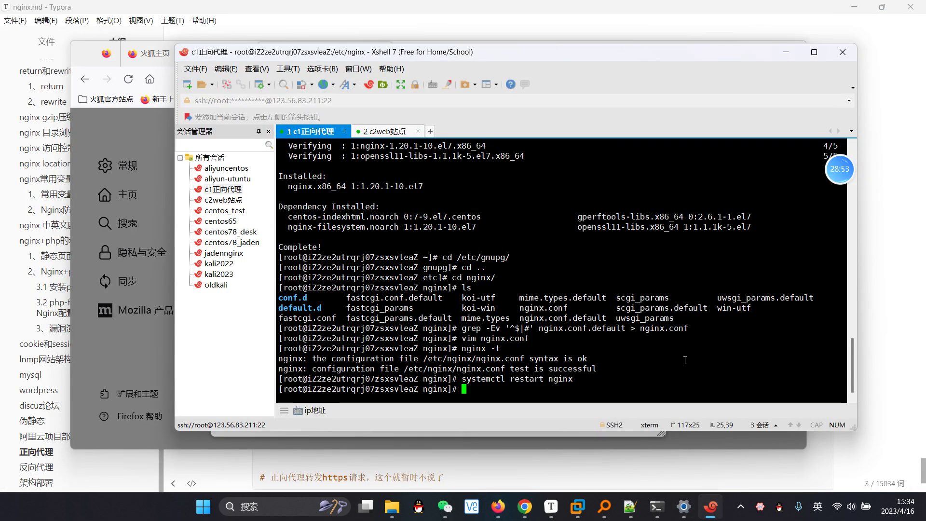
pyautogui.click(415, 133)
# Step: Run tail -f access.log in the c2web session, then bring Firefox's proxy settings forward
pyautogui.write('tail f')
pyautogui.press('BackSpace')
pyautogui.write('-f ')
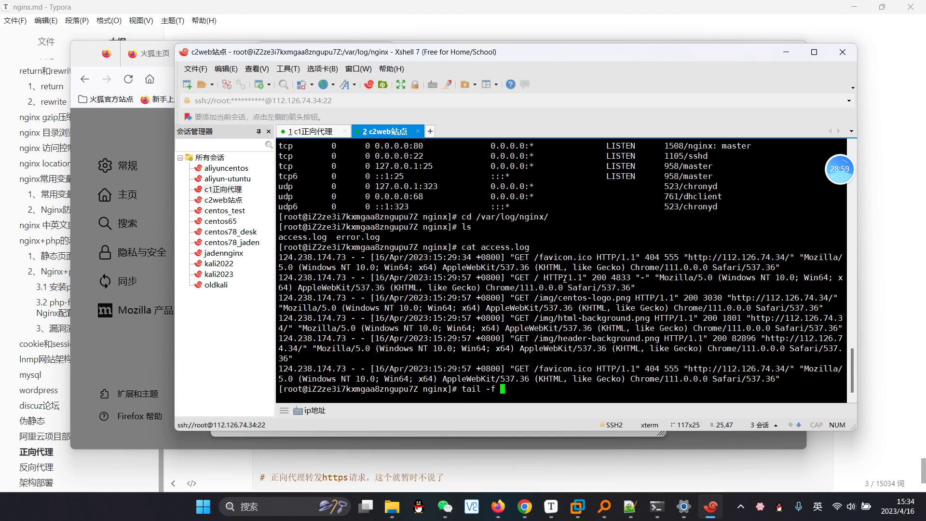
pyautogui.write('a')
pyautogui.press('Tab')
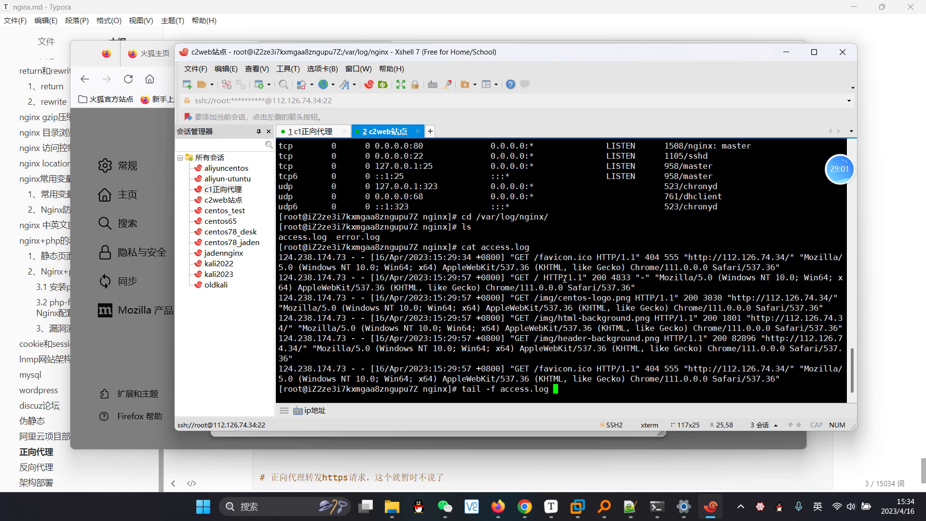
pyautogui.press('Return')
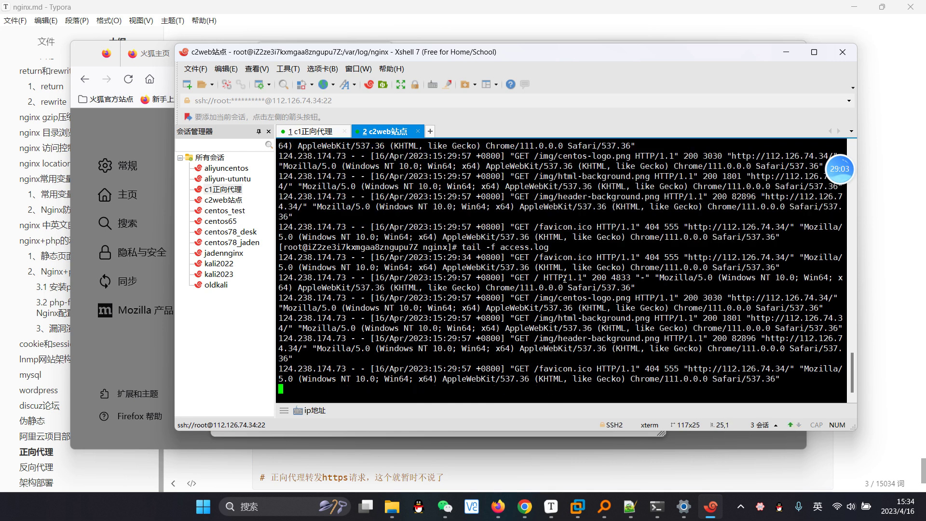
pyautogui.press('Return')
pyautogui.press('Return')
pyautogui.press('Return')
pyautogui.press('Return')
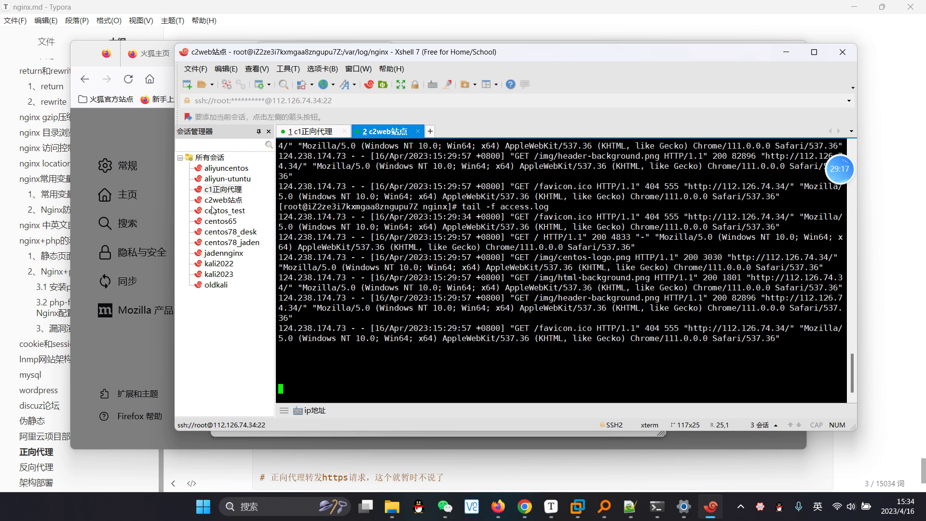
pyautogui.moveTo(511, 51); pyautogui.dragTo(530, 89)
pyautogui.click(535, 48)
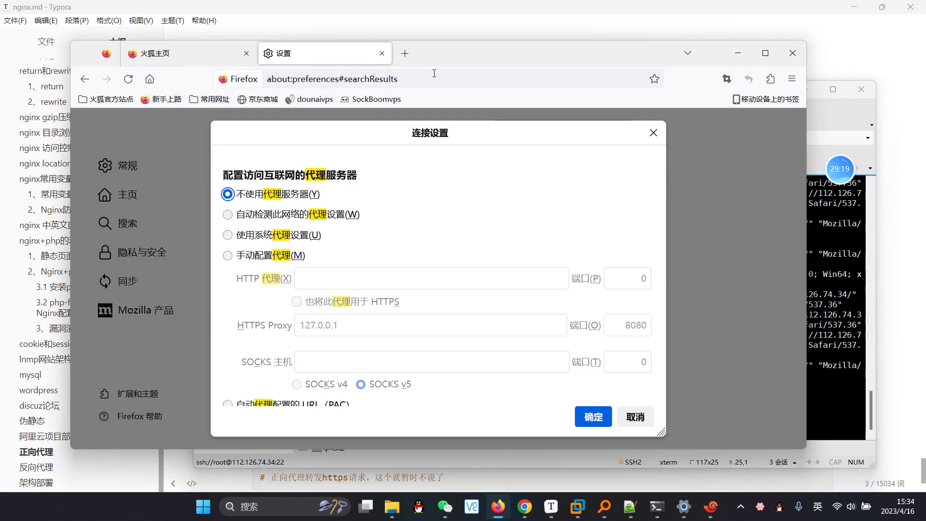
pyautogui.click(404, 54)
pyautogui.write('http://112.126.74.34/')
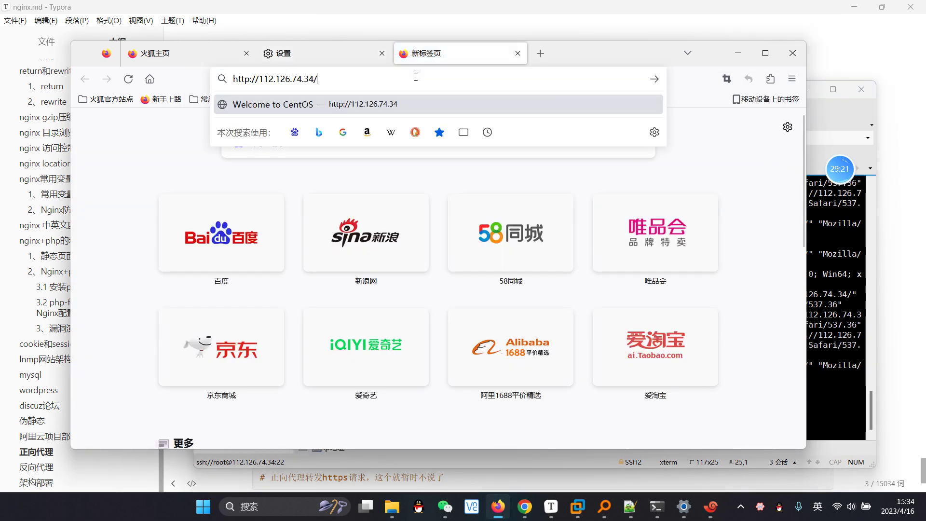
pyautogui.press('Return')
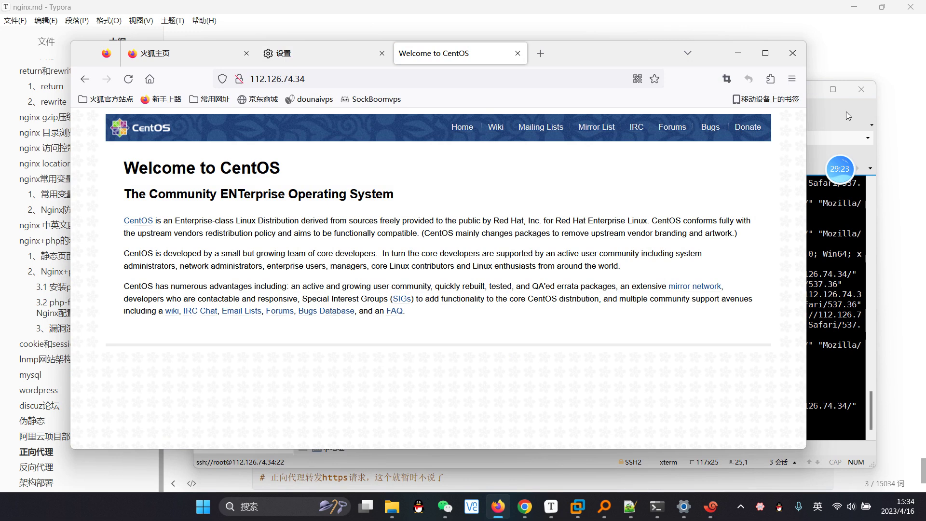
pyautogui.click(845, 111)
pyautogui.moveTo(369, 406); pyautogui.dragTo(303, 406)
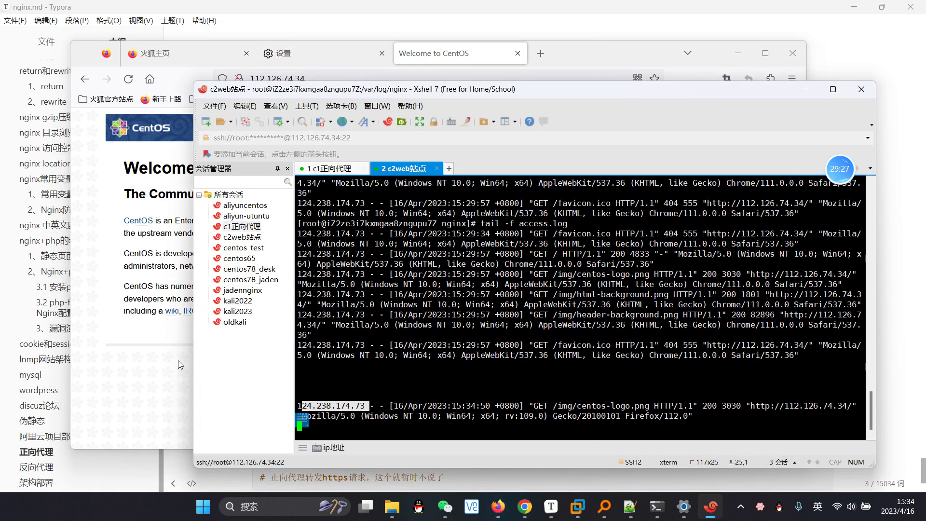
# Step: Switch Firefox's connection settings to manual proxy configuration, focusing the HTTP proxy field
pyautogui.click(316, 56)
pyautogui.click(228, 256)
pyautogui.click(331, 268)
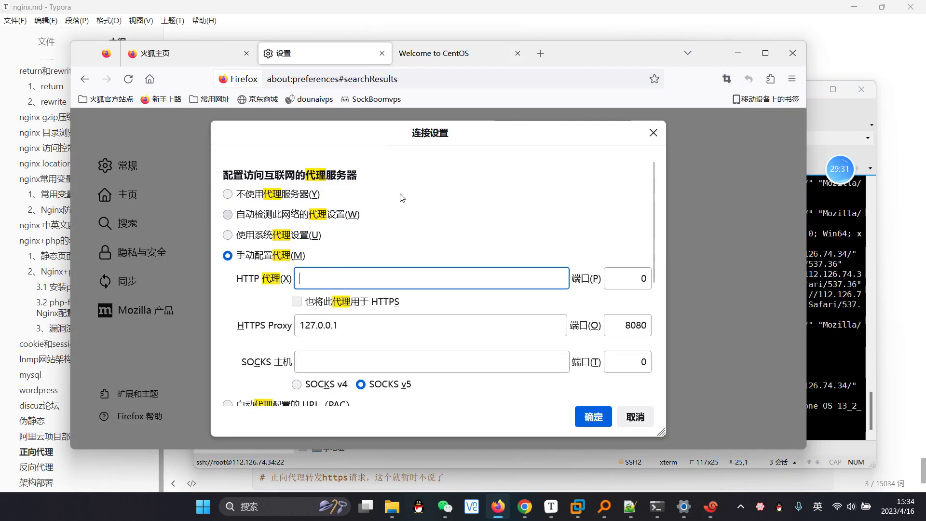
# Step: Copy c1's IP 123.56.83.211 from the terminal and paste it as Firefox's HTTP proxy host
pyautogui.click(847, 114)
pyautogui.click(335, 168)
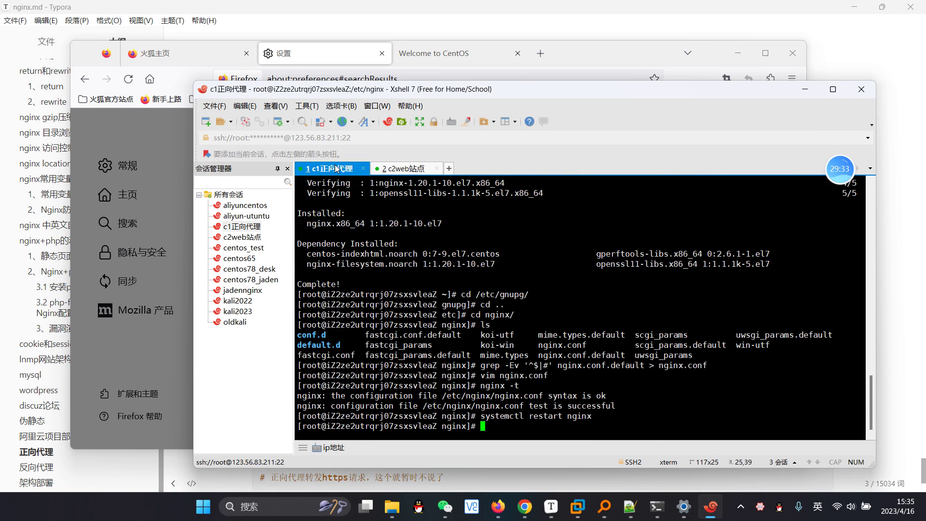
pyautogui.moveTo(341, 138); pyautogui.dragTo(291, 138)
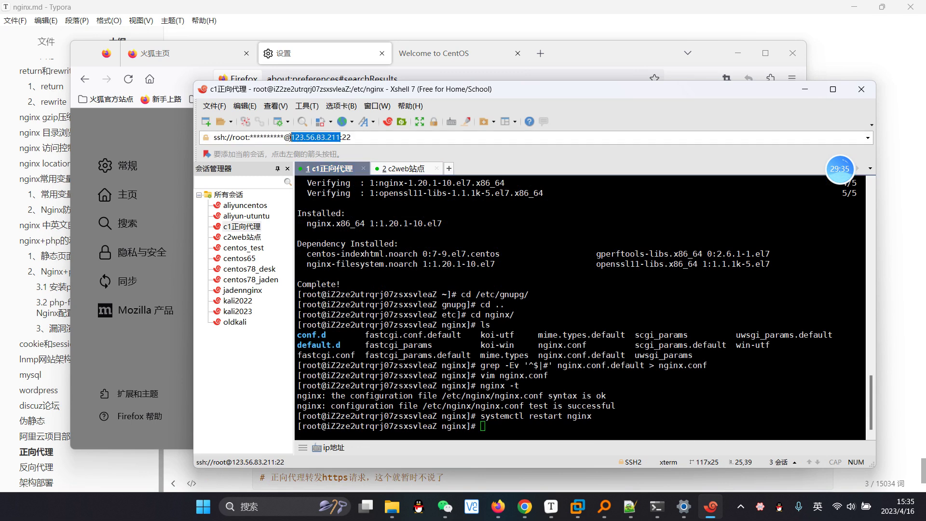
pyautogui.click(595, 54)
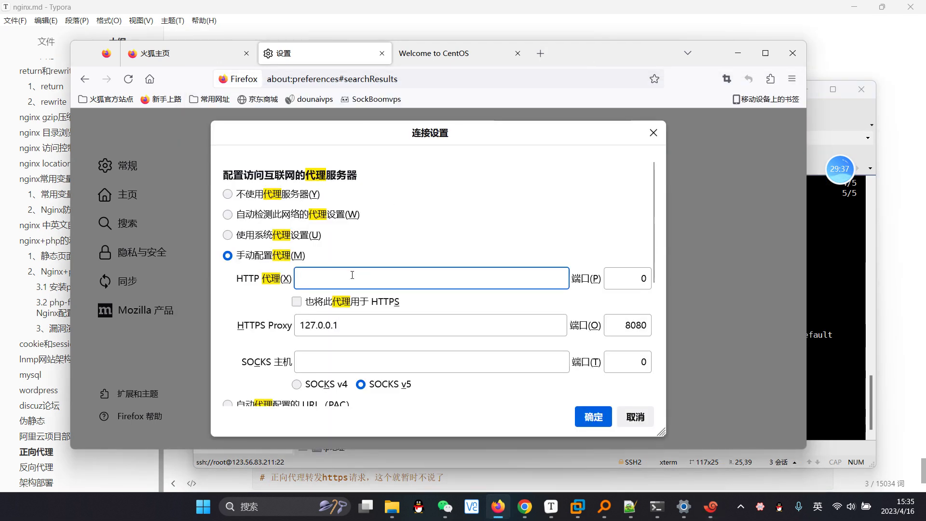
pyautogui.write('123.56.83.211')
# Step: Reselect manual proxy configuration and select the HTTP proxy port value
pyautogui.click(228, 235)
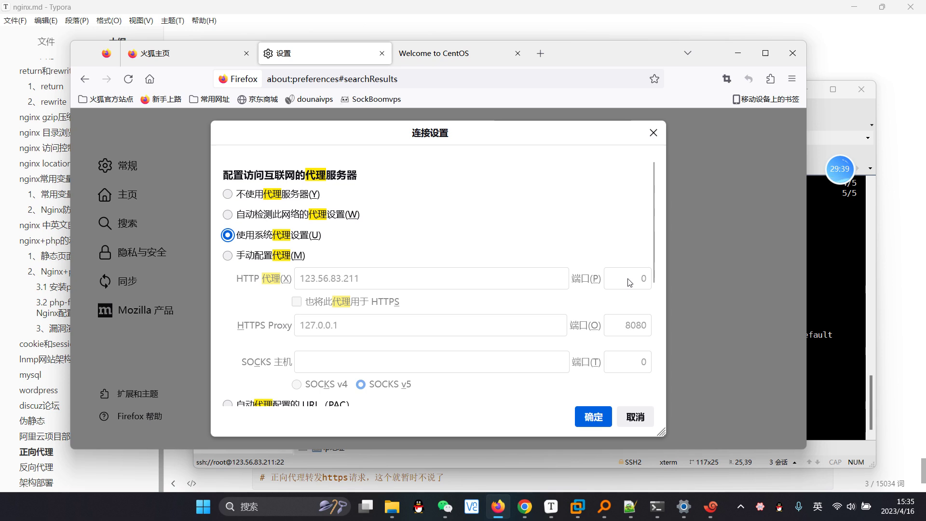
pyautogui.click(243, 255)
pyautogui.doubleClick(634, 279)
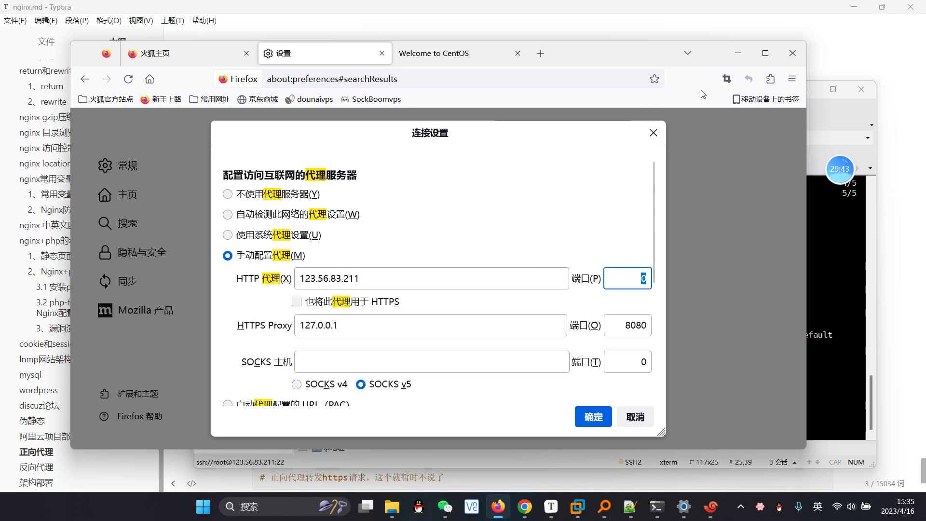
# Step: Return to c1's terminal and recall an earlier command from history
pyautogui.click(841, 112)
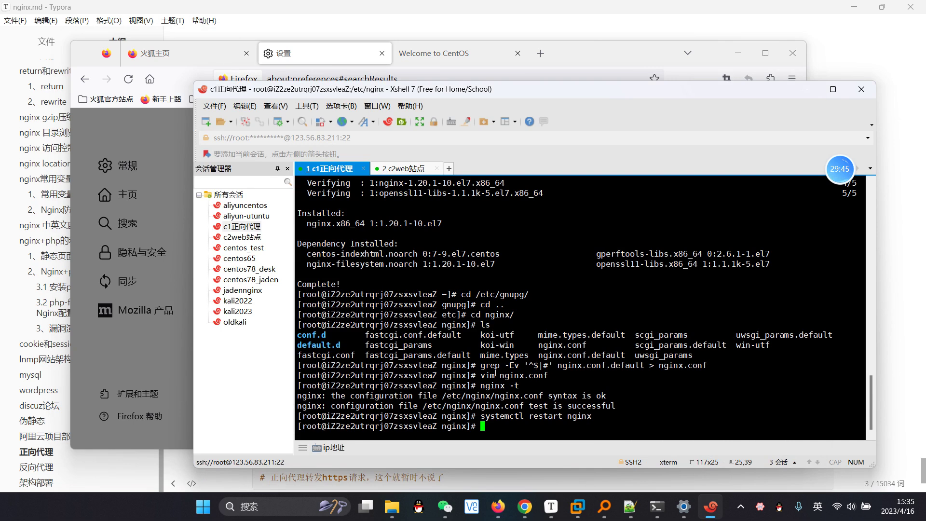
pyautogui.click(598, 52)
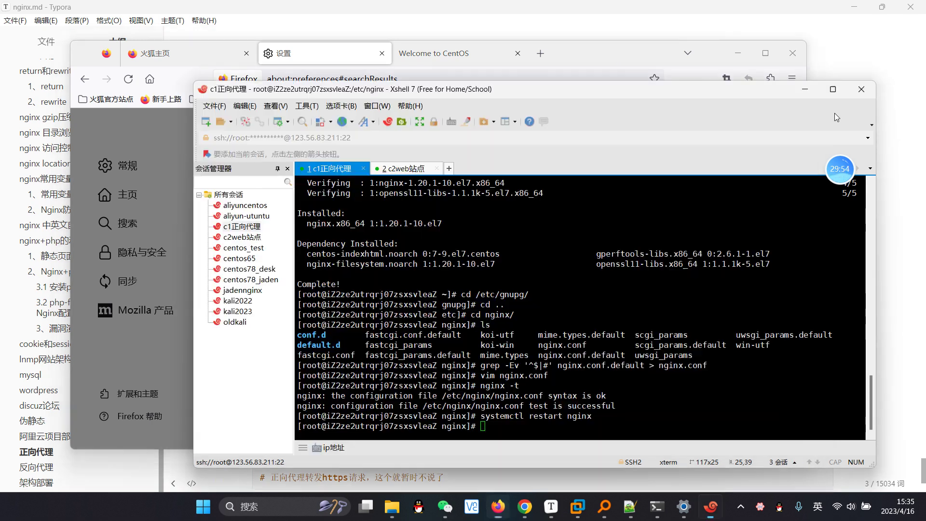
pyautogui.click(834, 113)
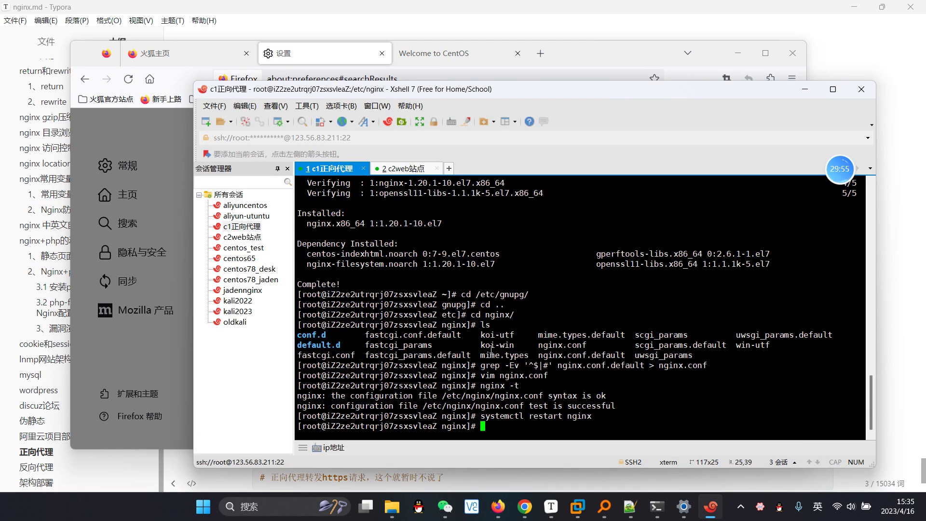
pyautogui.press('Up')
pyautogui.press('Up')
pyautogui.press('Up')
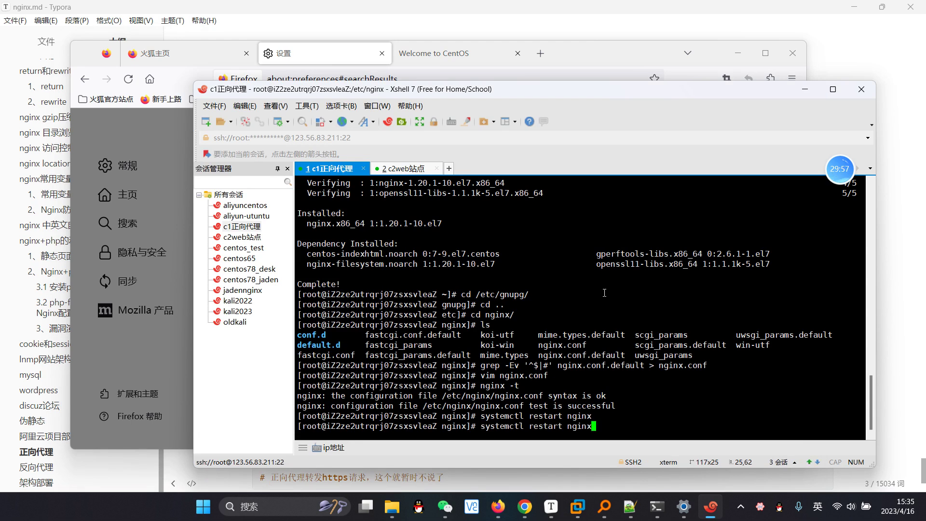
# Step: Change nginx.conf's listen port from 80 to 8080 and save with :wq
pyautogui.press('Return')
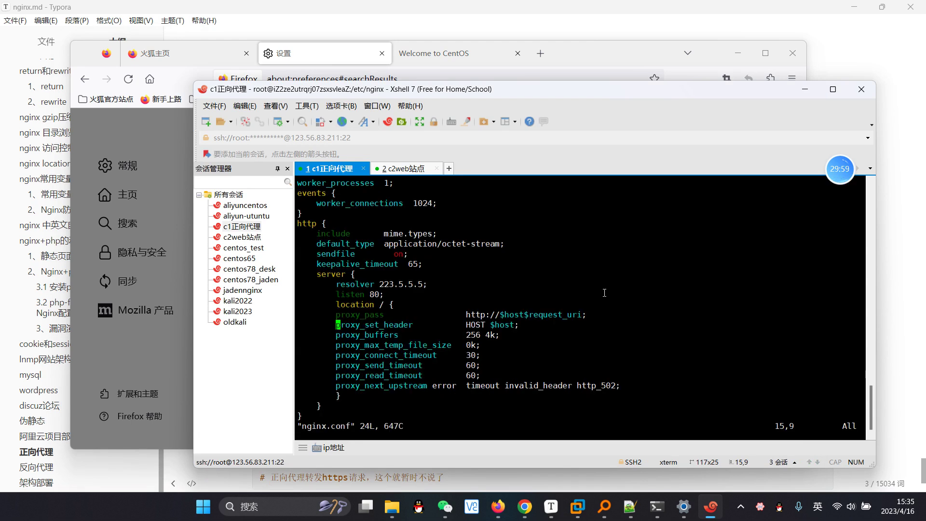
pyautogui.press('Up')
pyautogui.press('Up')
pyautogui.press('Right')
pyautogui.press('Right')
pyautogui.press('Right')
pyautogui.press('Right')
pyautogui.press('Right')
pyautogui.press('Right')
pyautogui.press('Right')
pyautogui.press('Right')
pyautogui.press('Right')
pyautogui.press('i')
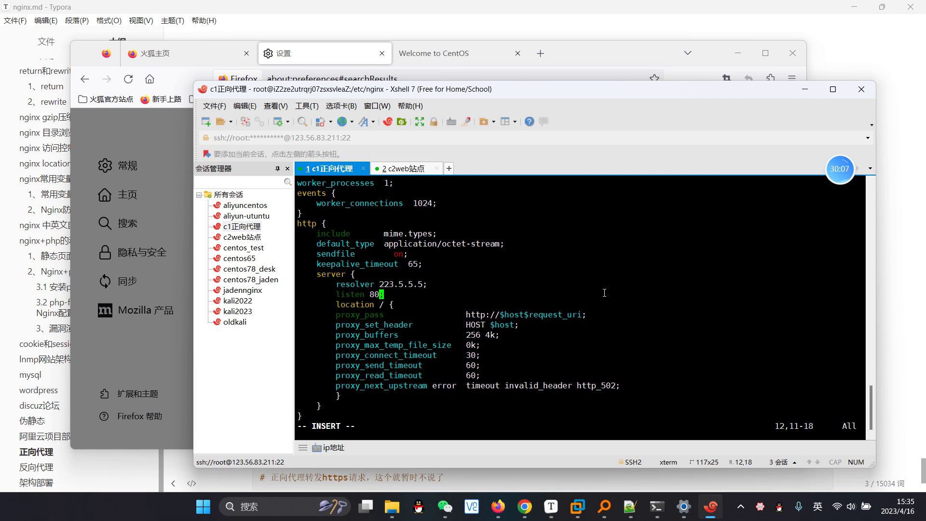
pyautogui.write('80')
pyautogui.press('Escape')
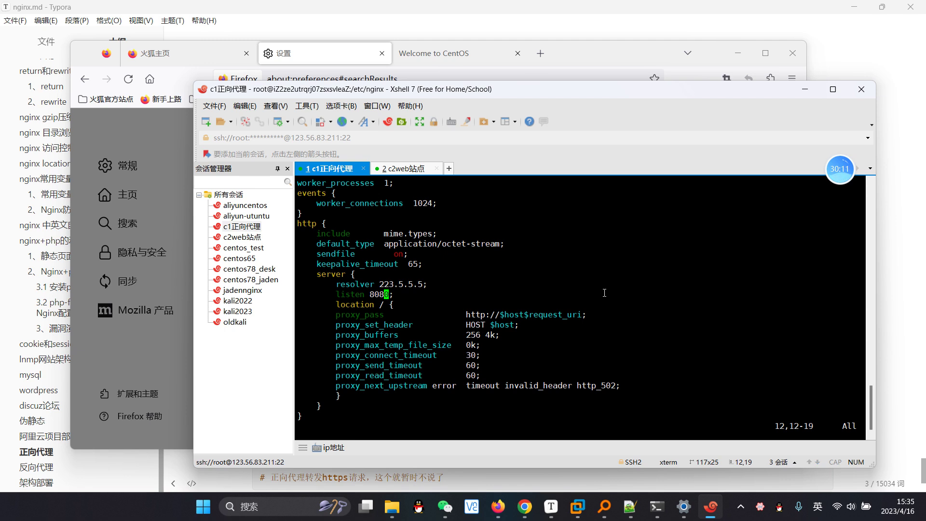
pyautogui.write(':wq')
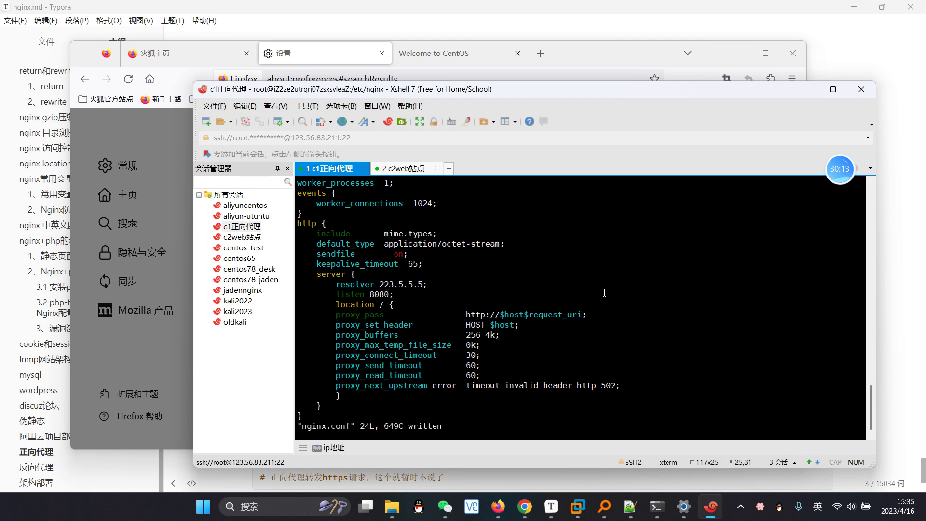
pyautogui.press('Return')
# Step: Restart nginx and confirm with netstat -lntup that it listens on 0.0.0.0:8080
pyautogui.press('Up')
pyautogui.press('Up')
pyautogui.press('Return')
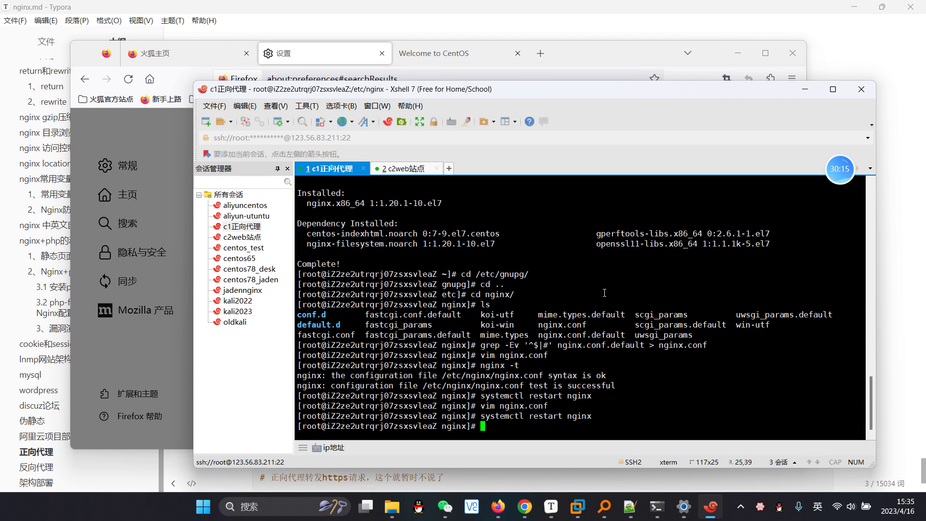
pyautogui.write('netstat -lntup')
pyautogui.press('Return')
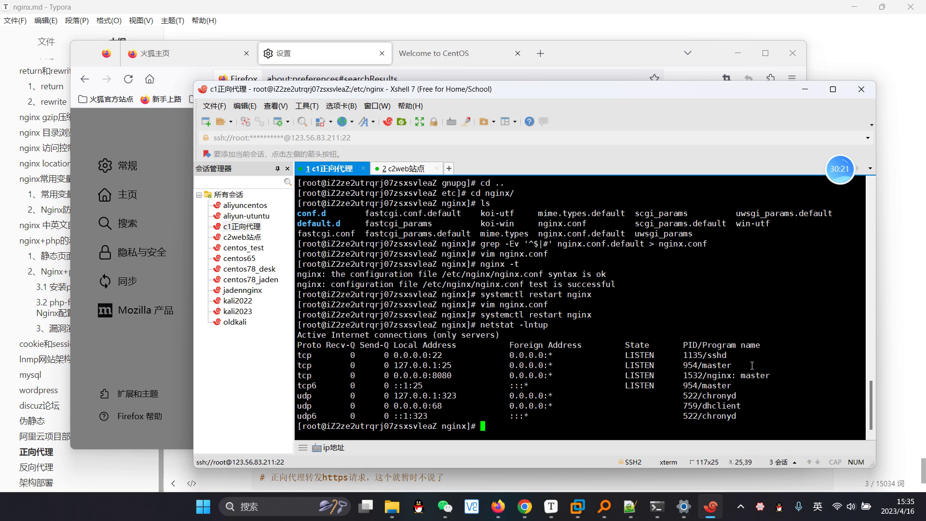
pyautogui.moveTo(776, 375); pyautogui.dragTo(428, 375)
# Step: Enter 8080 as the HTTP proxy port for 123.56.83.211 and confirm the connection settings
pyautogui.click(587, 60)
pyautogui.click(637, 278)
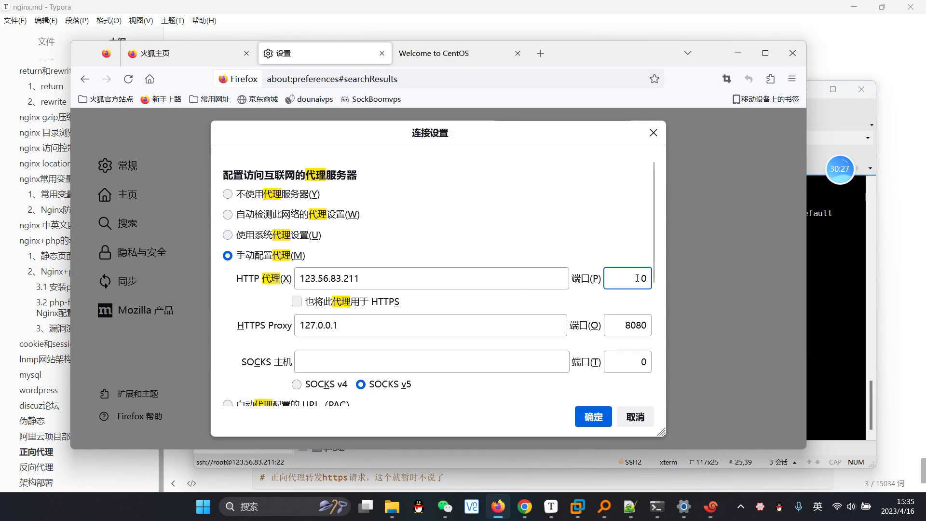
pyautogui.write('80')
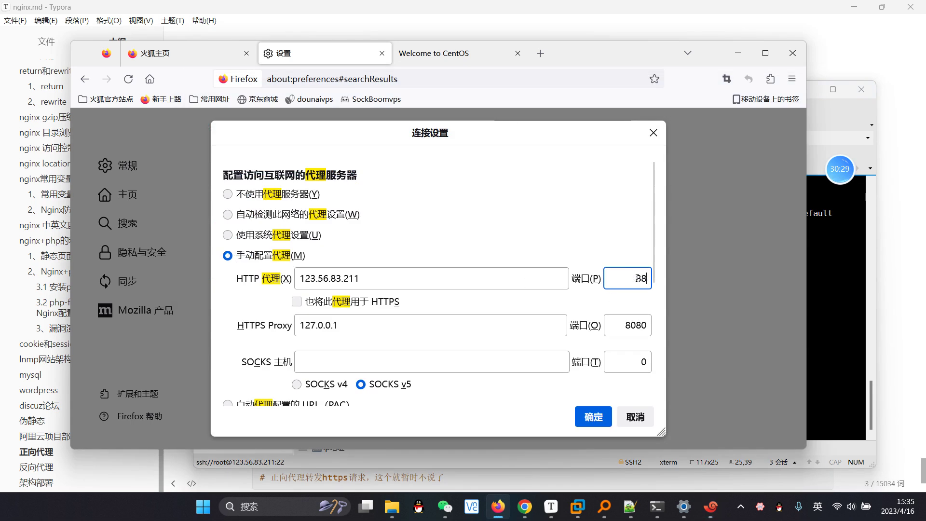
pyautogui.write('80')
pyautogui.moveTo(299, 279); pyautogui.dragTo(570, 275)
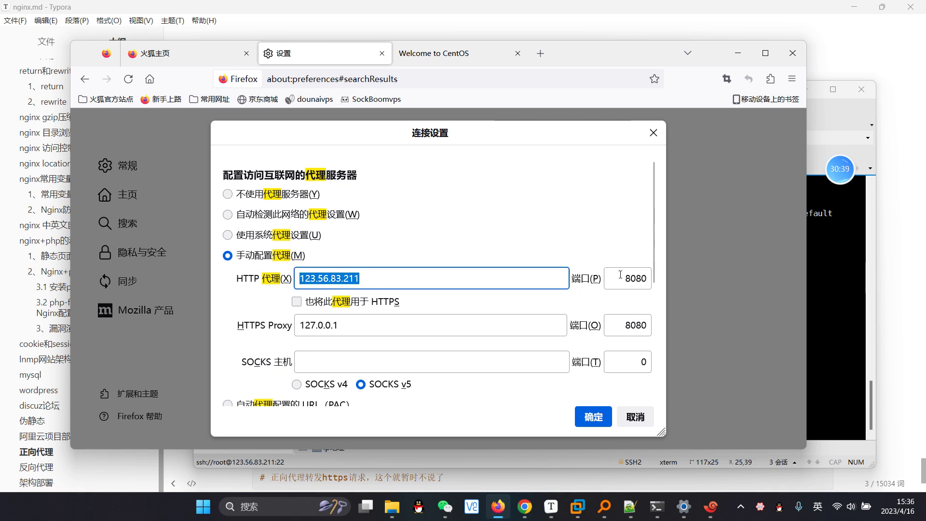
pyautogui.click(590, 414)
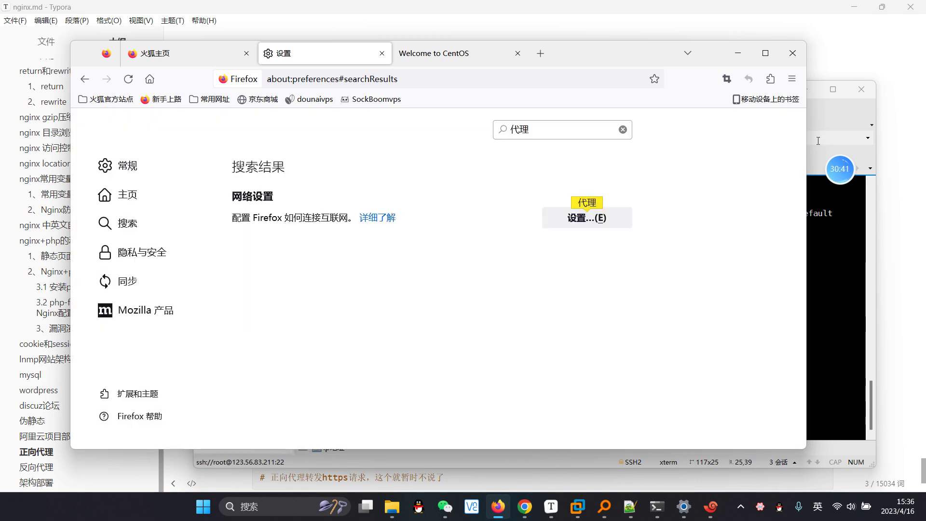
pyautogui.click(819, 141)
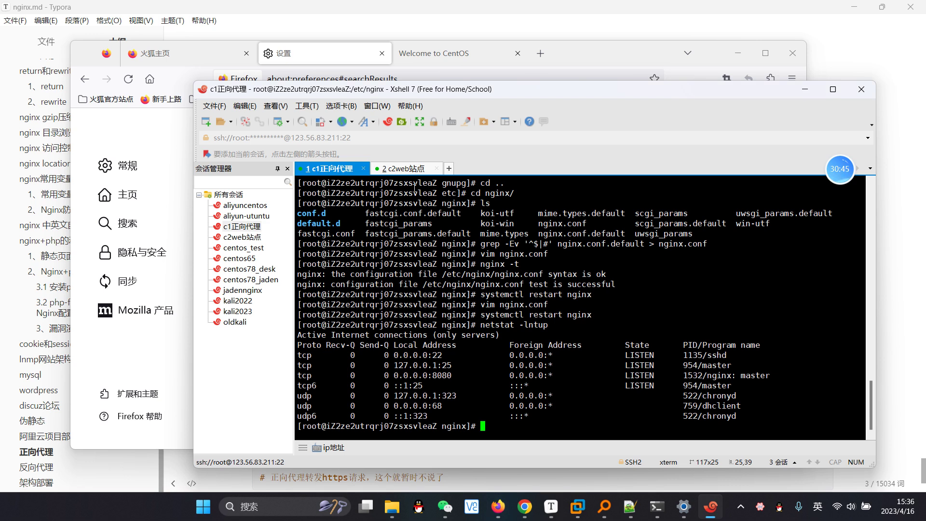
# Step: Capture the terminal region and draw cyan boxes around the two key output columns
pyautogui.hotkey('ctrl', 'alt', 'a')
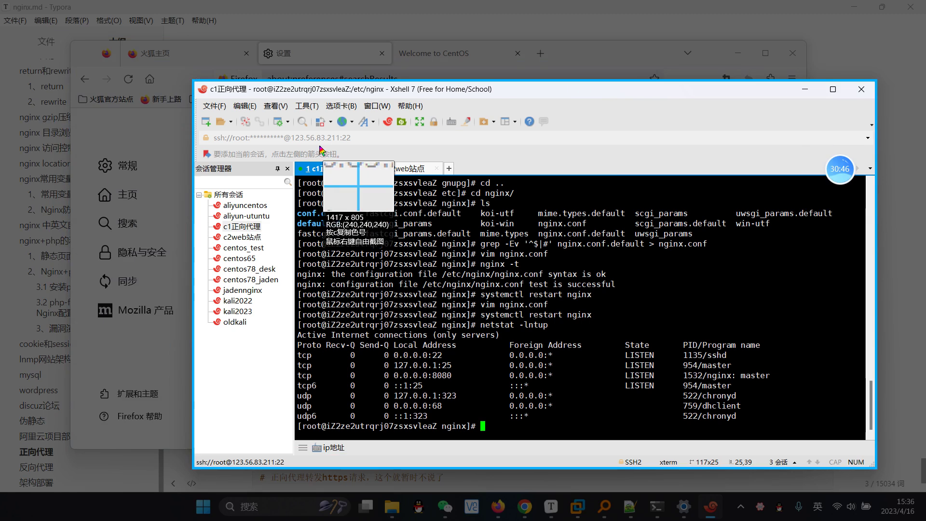
pyautogui.moveTo(277, 100)
pyautogui.mouseDown()
pyautogui.moveTo(718, 405)
pyautogui.moveTo(777, 377)
pyautogui.moveTo(772, 344)
pyautogui.mouseUp()
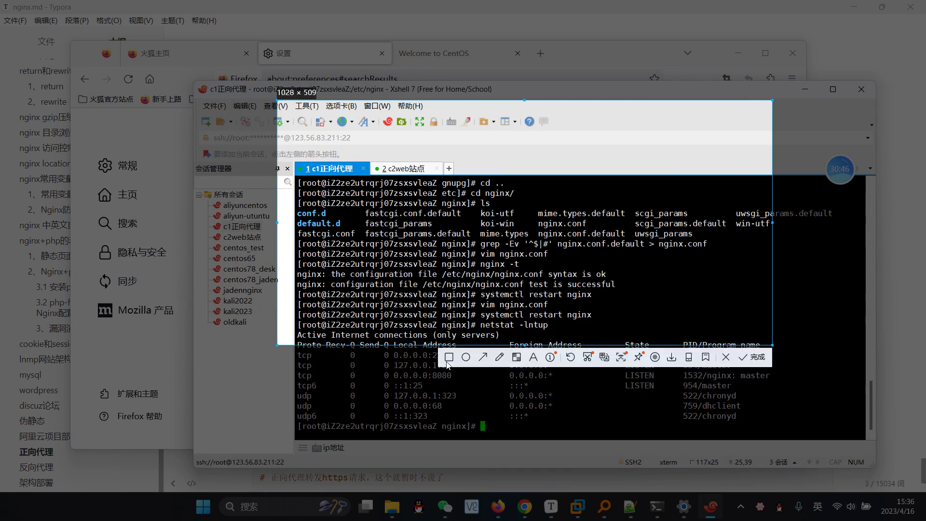
pyautogui.click(449, 357)
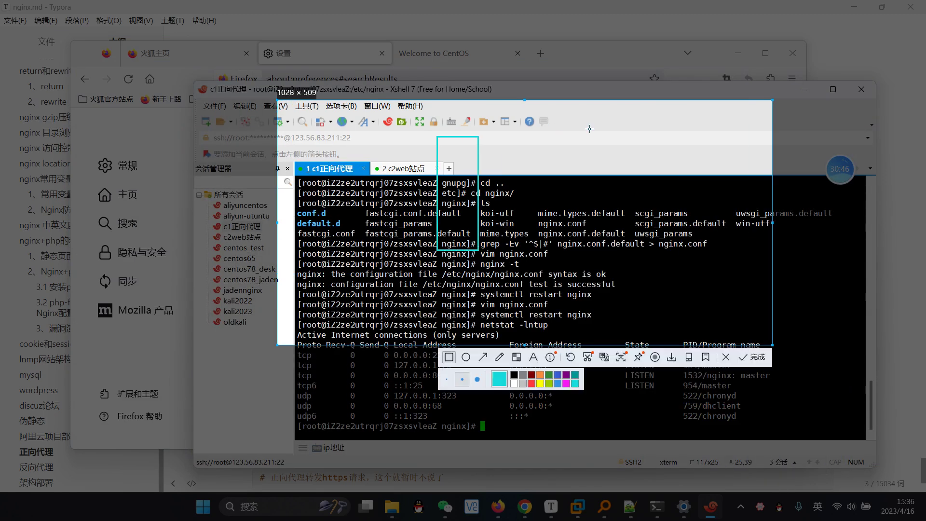
pyautogui.moveTo(703, 133)
pyautogui.mouseDown()
pyautogui.moveTo(750, 218)
pyautogui.moveTo(756, 259)
pyautogui.mouseUp()
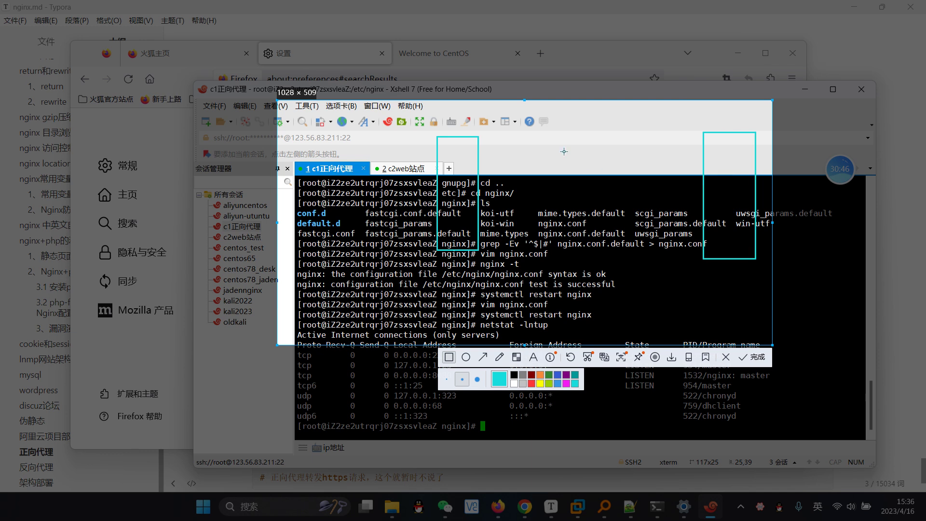
pyautogui.moveTo(538, 141); pyautogui.dragTo(585, 242)
# Step: Add a red text note reading '服务器的真实ip地址' near the capture's top
pyautogui.click(533, 357)
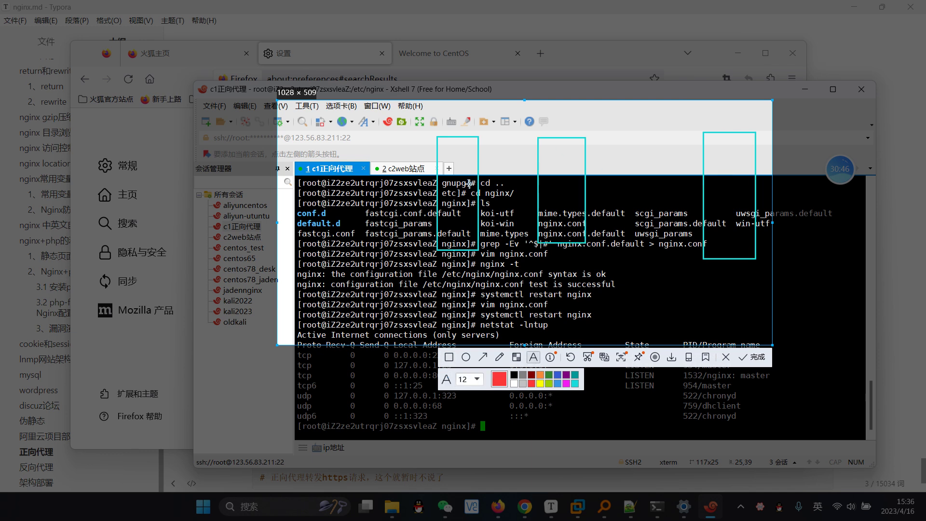
pyautogui.click(406, 140)
pyautogui.write('fuwuqide')
pyautogui.press('space')
pyautogui.write('zhenshi')
pyautogui.press('space')
pyautogui.write('[')
pyautogui.press('BackSpace')
pyautogui.write('ipdizhi')
pyautogui.press('space')
pyautogui.press('Return')
pyautogui.press('Return')
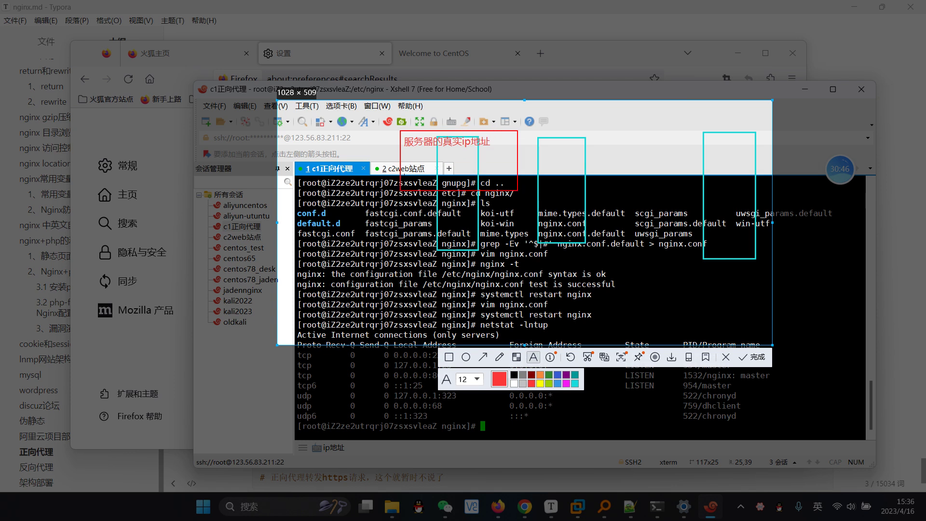
# Step: Add a second note line about the configured proxy port and move the note into place
pyautogui.write('peizhiledaili')
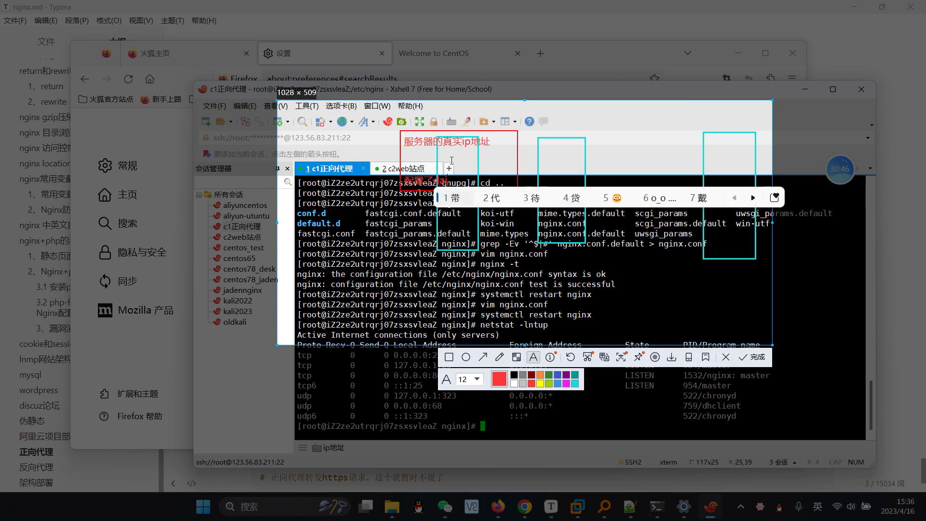
pyautogui.press('space')
pyautogui.write('iphedainkou')
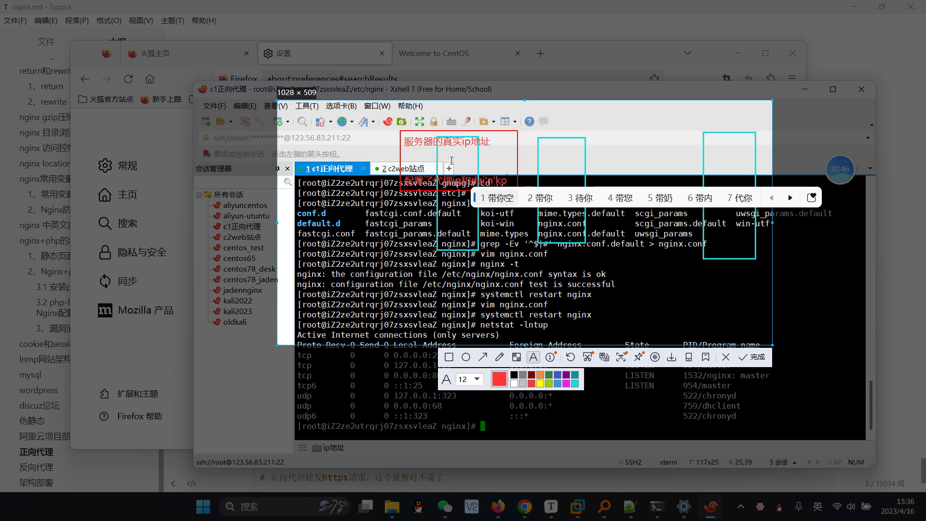
pyautogui.press('space')
pyautogui.press('BackSpace')
pyautogui.press('BackSpace')
pyautogui.write('duankou')
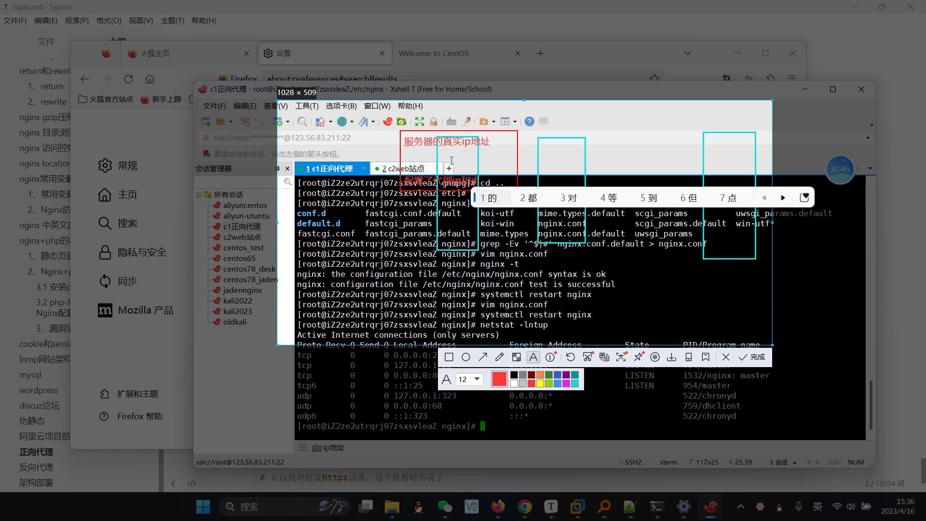
pyautogui.press('space')
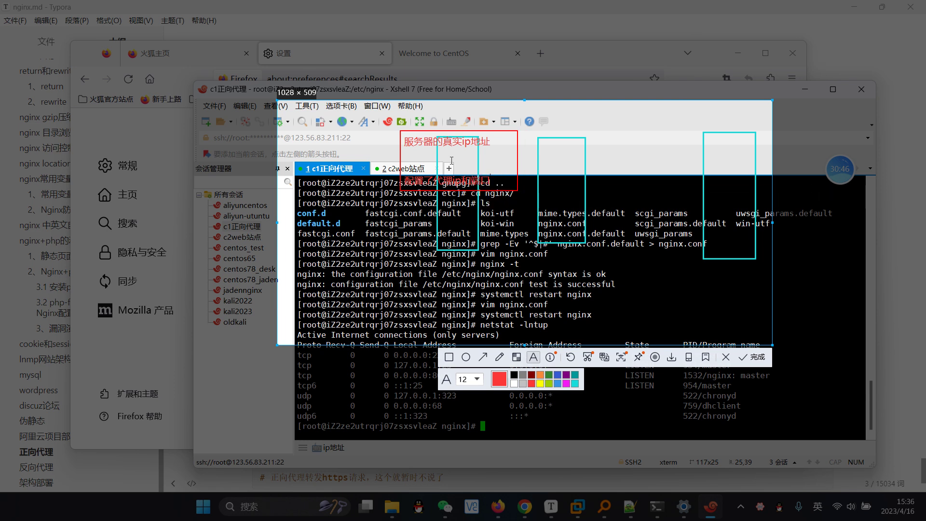
pyautogui.moveTo(498, 146)
pyautogui.mouseDown()
pyautogui.moveTo(407, 147)
pyautogui.moveTo(555, 141)
pyautogui.mouseUp()
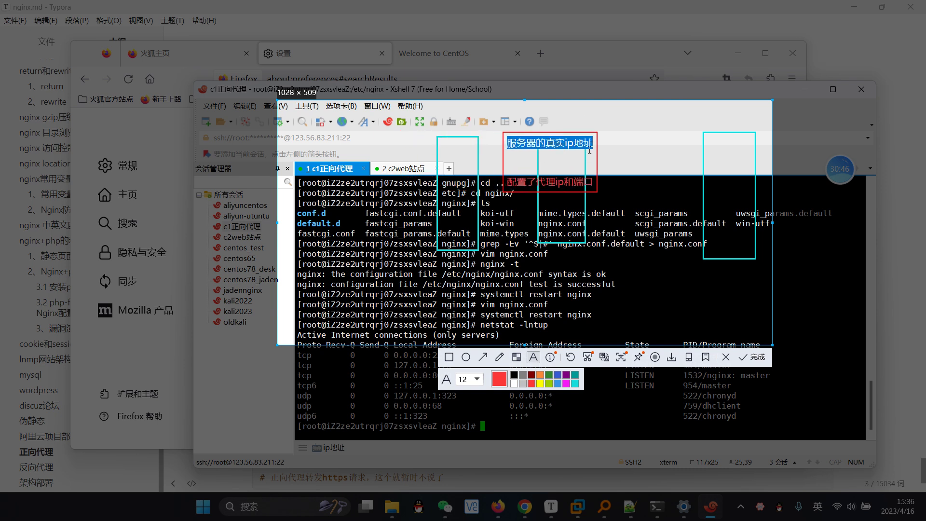
pyautogui.click(668, 149)
pyautogui.moveTo(577, 146)
pyautogui.mouseDown()
pyautogui.moveTo(732, 170)
pyautogui.moveTo(604, 156)
pyautogui.moveTo(603, 166)
pyautogui.moveTo(733, 187)
pyautogui.moveTo(590, 167)
pyautogui.mouseUp()
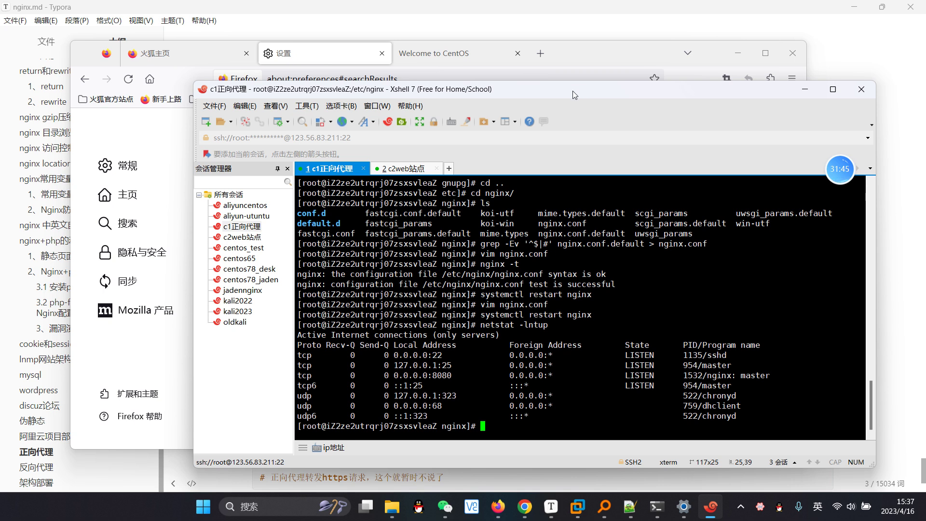
# Step: Check the netstat output showing nginx on port 8080, then bring Chrome forward
pyautogui.moveTo(573, 91); pyautogui.dragTo(532, 78)
pyautogui.doubleClick(395, 366)
pyautogui.click(544, 351)
pyautogui.click(525, 506)
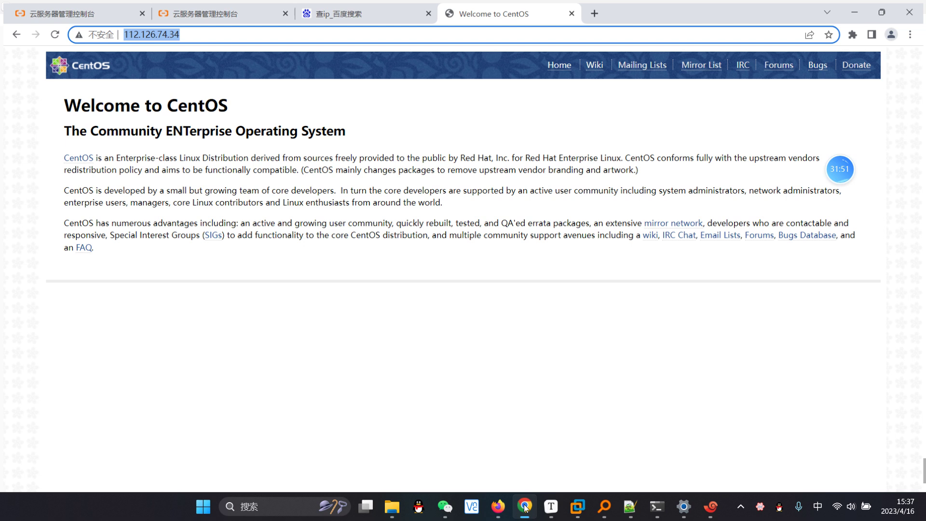
# Step: Open the first instance's security group rules and view the inbound TCP 80, 22 and ICMP rules
pyautogui.click(270, 10)
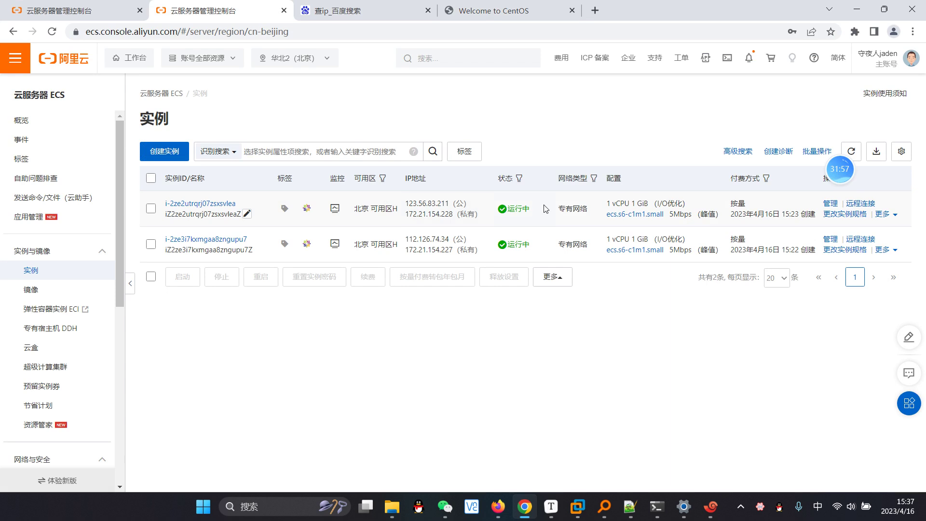
pyautogui.click(831, 204)
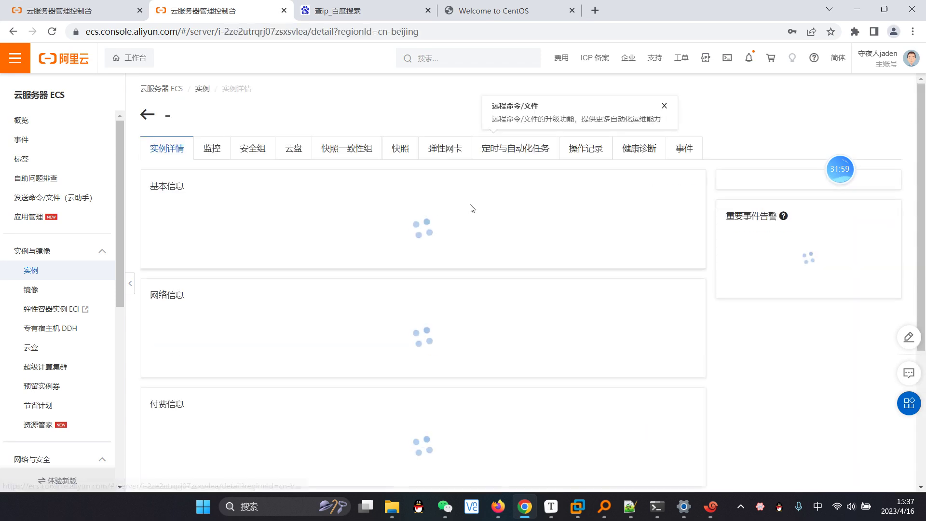
pyautogui.click(249, 149)
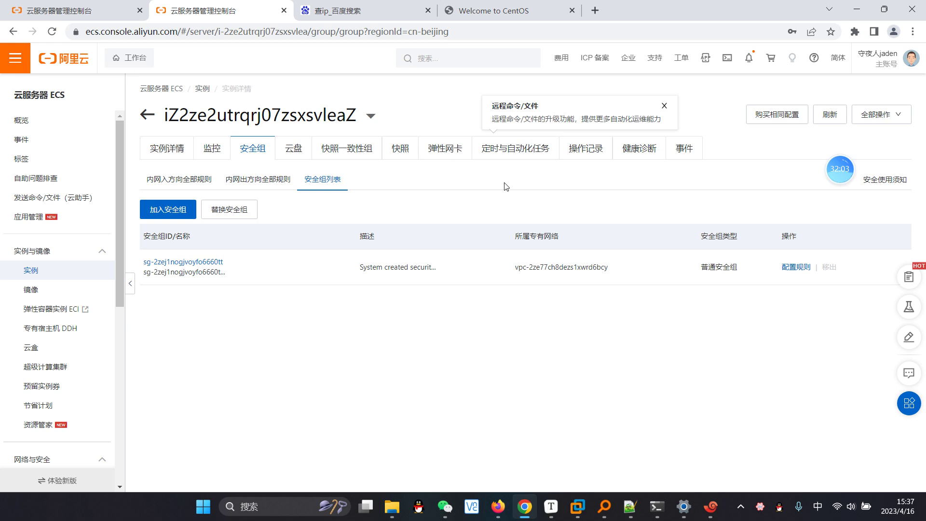
pyautogui.click(797, 269)
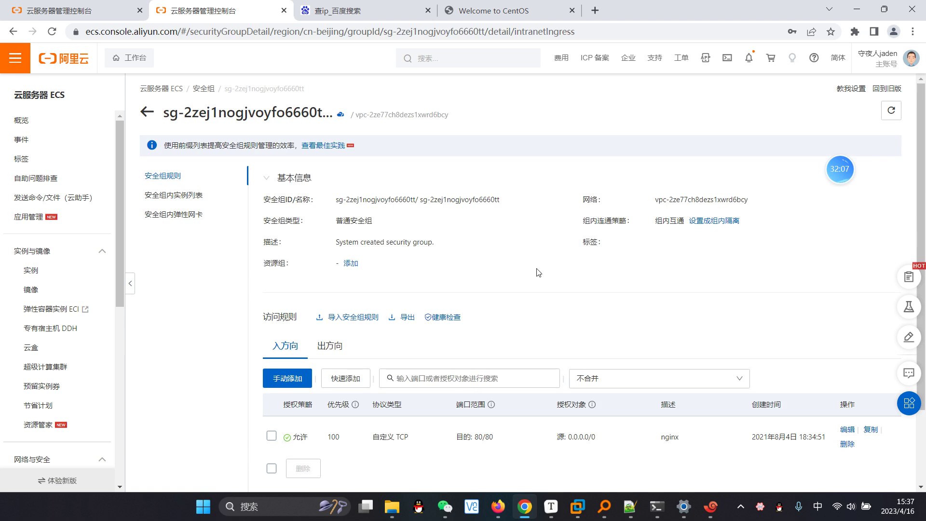
pyautogui.scroll(-2, 540, 275)
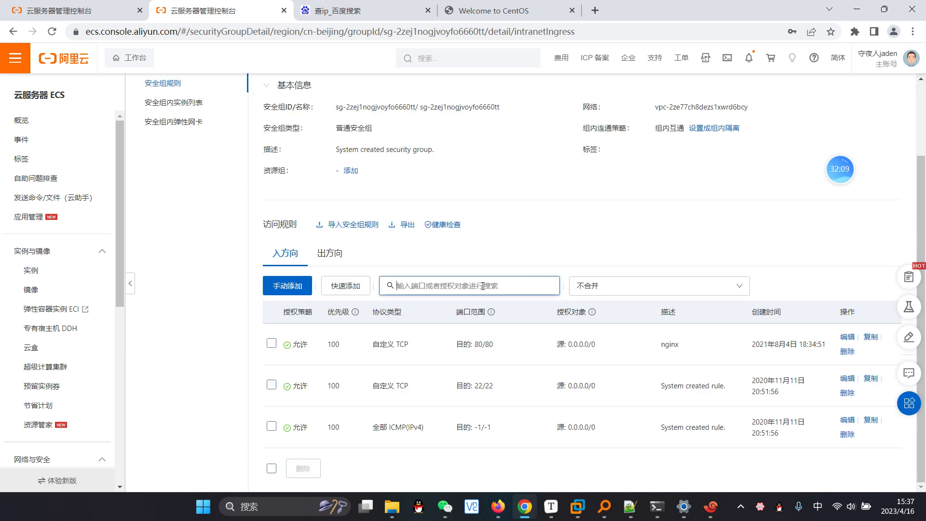
# Step: Add an inbound rule for port 8080 from source 0.0.0.0/0, described as nginx代理端口
pyautogui.click(300, 287)
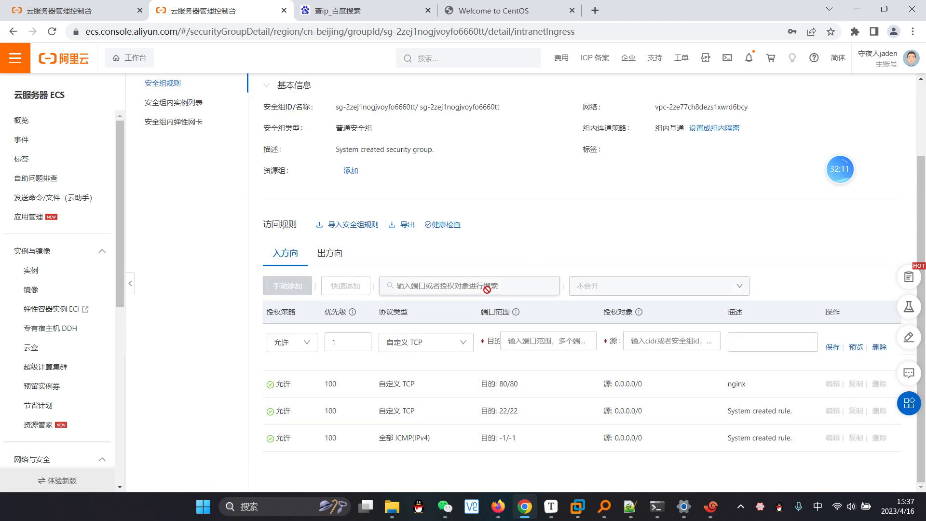
pyautogui.click(533, 344)
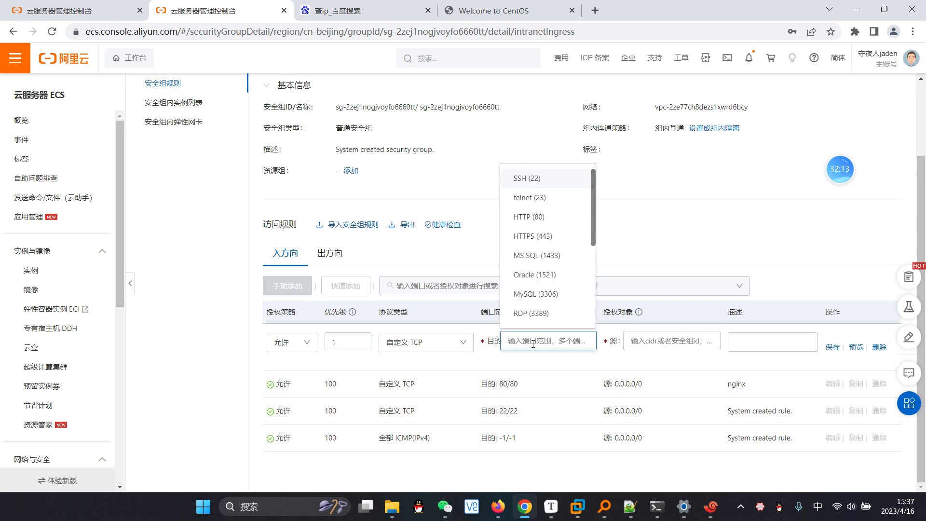
pyautogui.write('8080')
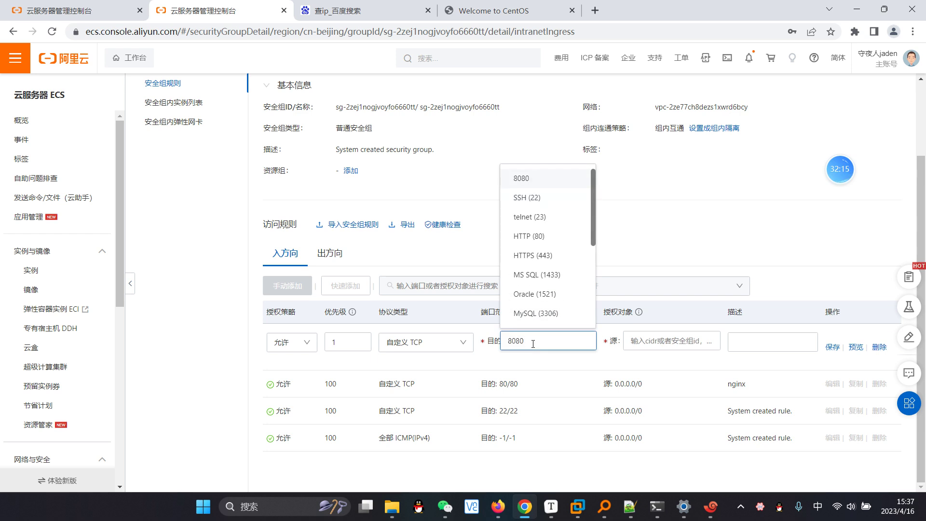
pyautogui.click(671, 341)
pyautogui.click(661, 199)
pyautogui.click(786, 344)
pyautogui.write('nginx大力')
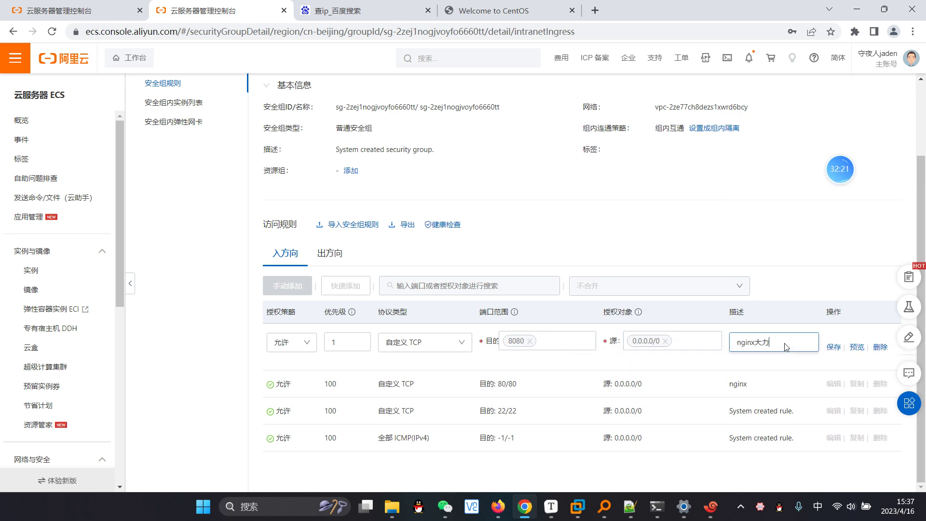
pyautogui.press('BackSpace')
pyautogui.press('BackSpace')
pyautogui.write('代理端口')
# Step: Set the new rule's priority to 100 and save it
pyautogui.click(350, 342)
pyautogui.press('BackSpace')
pyautogui.write('2')
pyautogui.press('BackSpace')
pyautogui.write('100')
pyautogui.click(539, 245)
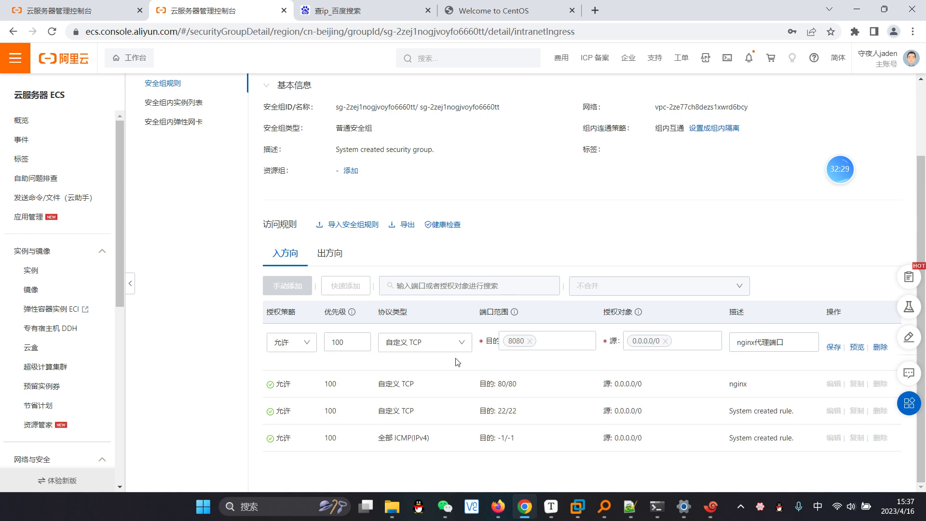
pyautogui.click(835, 350)
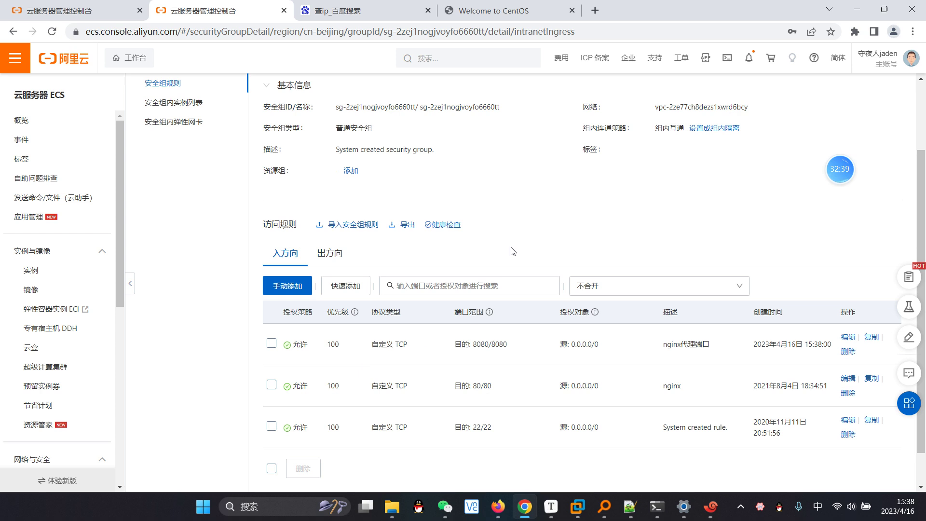
pyautogui.scroll(-2, 640, 204)
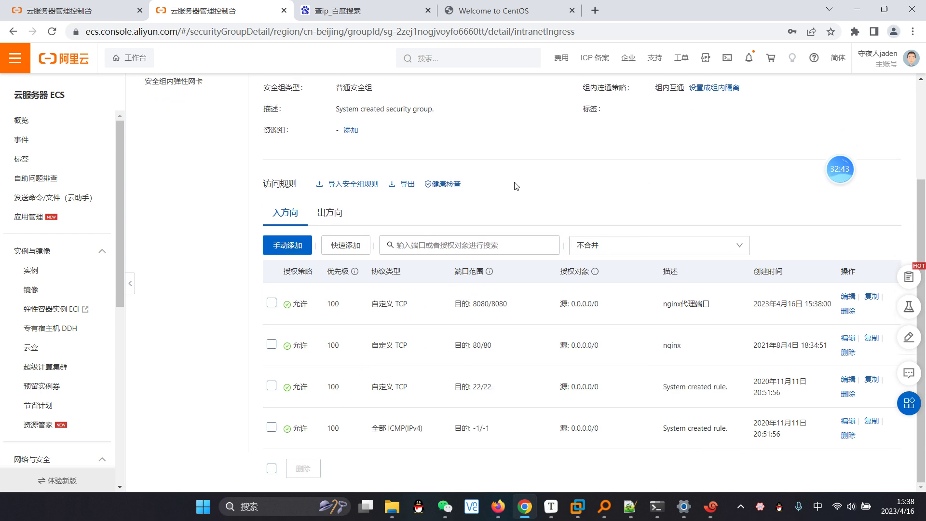
pyautogui.scroll(2, 426, 268)
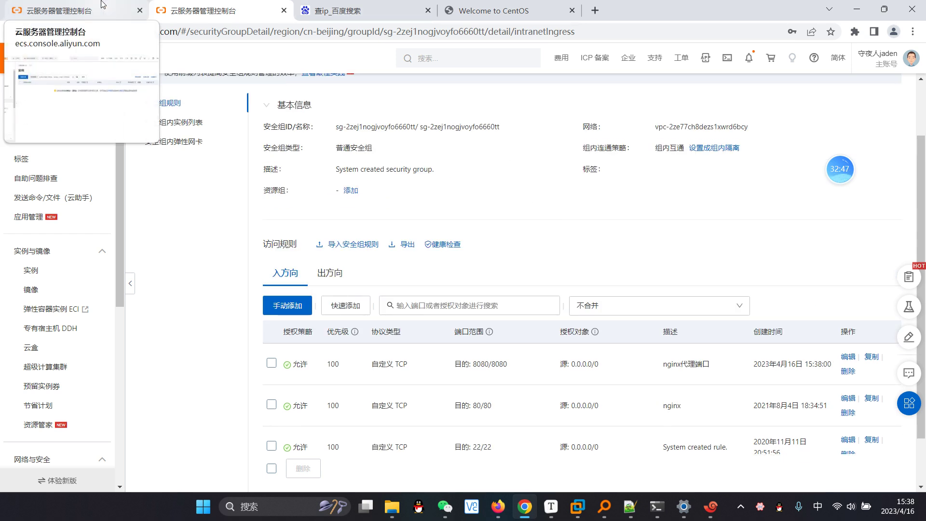
# Step: Bring up the terminal on the c2web站点 session's nginx access log
pyautogui.click(857, 9)
pyautogui.click(498, 506)
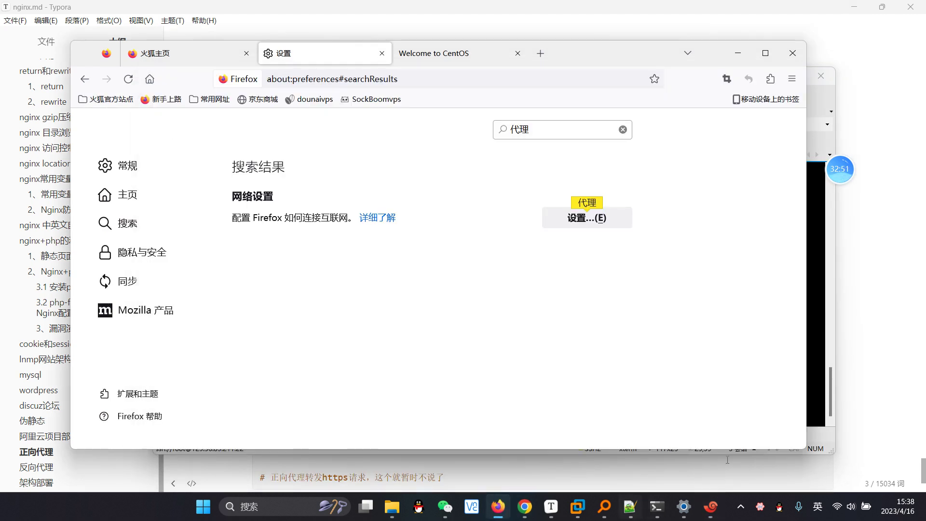
pyautogui.click(820, 183)
pyautogui.click(363, 155)
pyautogui.moveTo(514, 78); pyautogui.dragTo(615, 81)
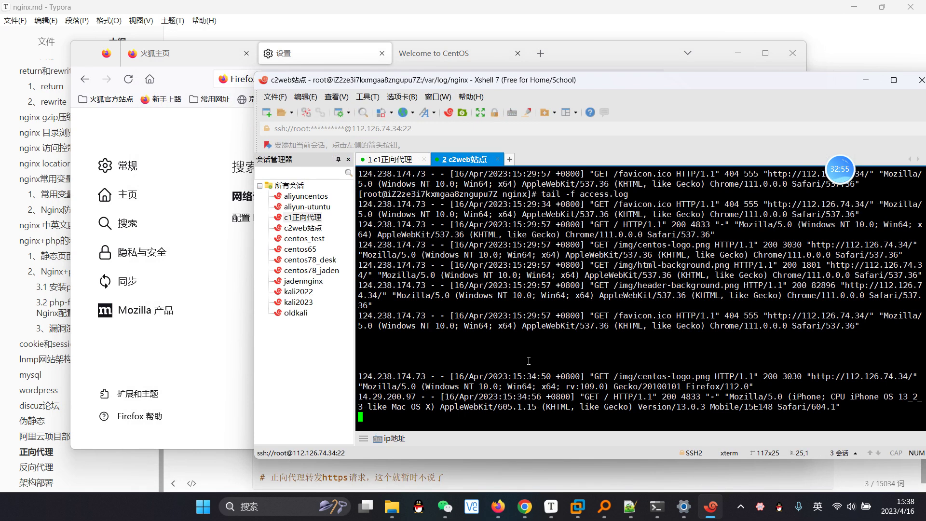
pyautogui.press('Return')
pyautogui.press('Return')
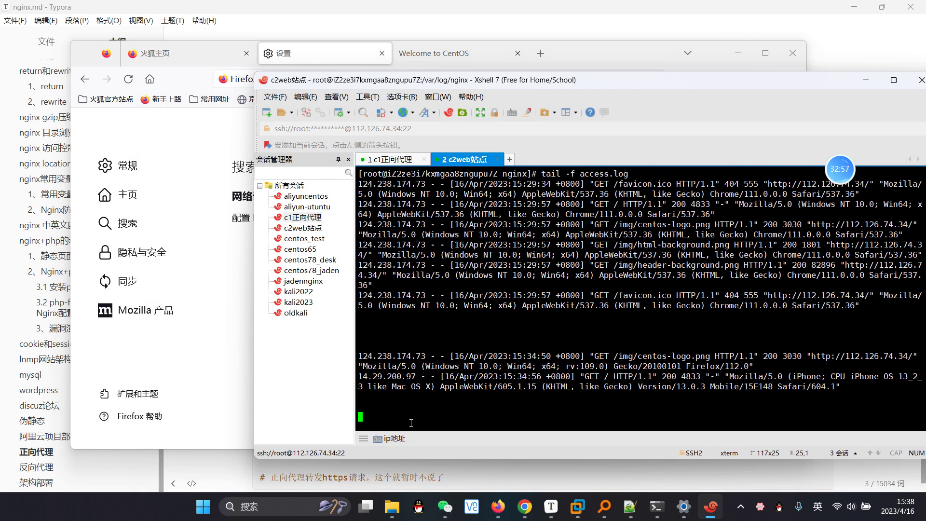
# Step: Reload the Welcome to CentOS page through the proxy and check the new log lines
pyautogui.click(127, 165)
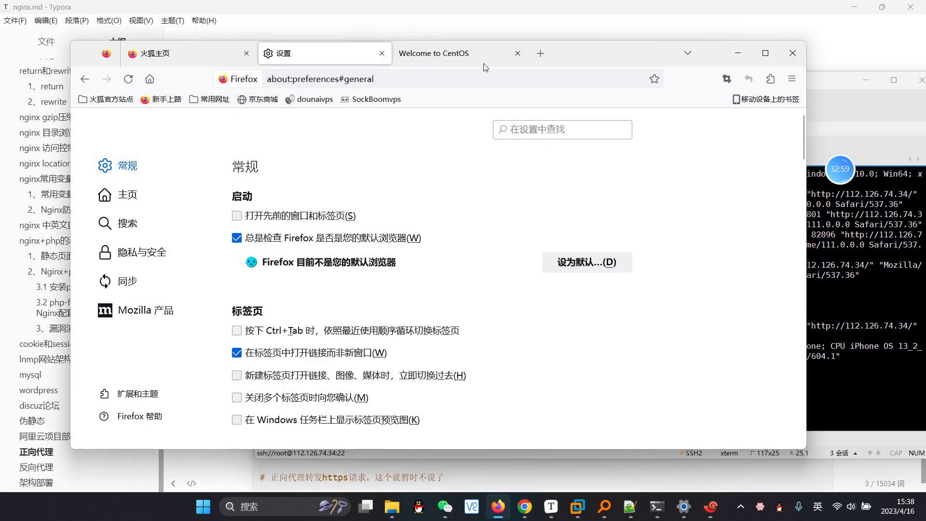
pyautogui.click(453, 53)
pyautogui.click(385, 79)
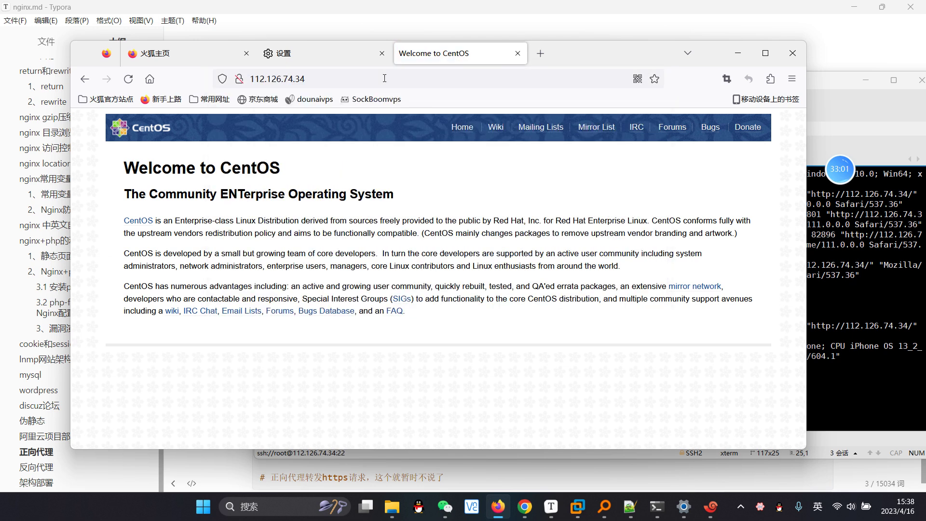
pyautogui.hotkey('alt', 'Tab')
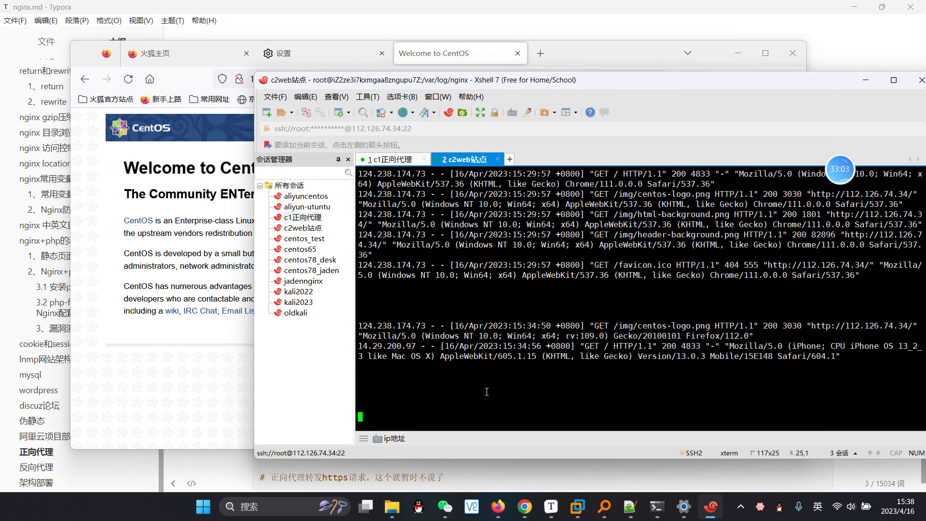
pyautogui.click(203, 320)
pyautogui.press('F5')
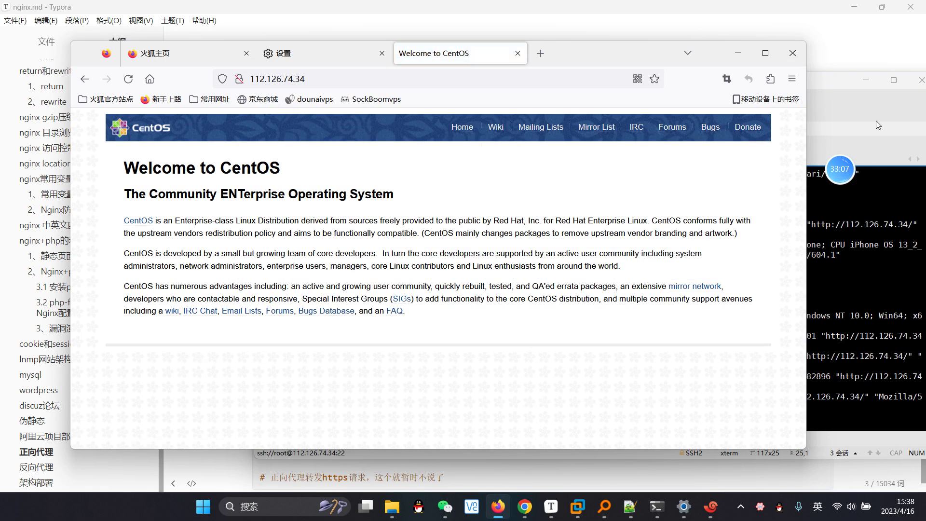
pyautogui.click(852, 104)
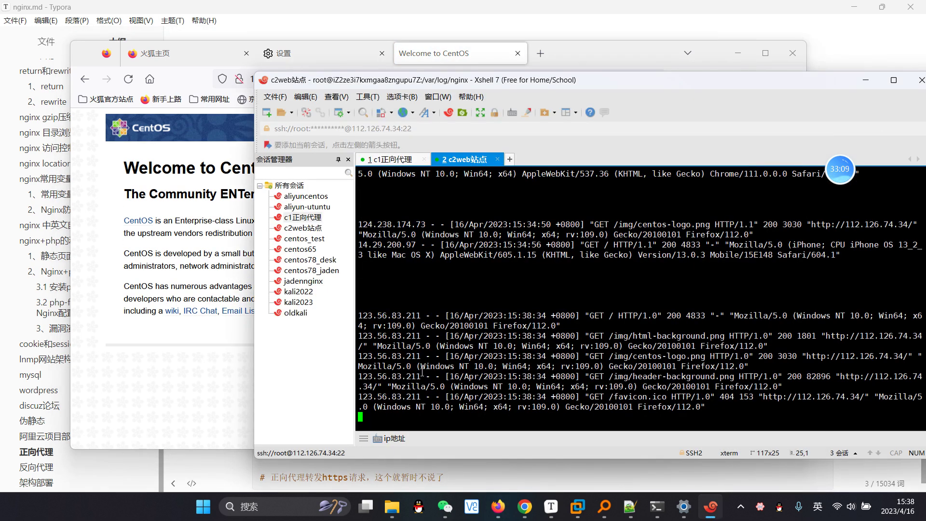
# Step: Copy the logged client IP 123.56.83.211 and return to the security-group page in the browser
pyautogui.moveTo(424, 398); pyautogui.dragTo(358, 399)
pyautogui.hotkey('ctrl', 'c')
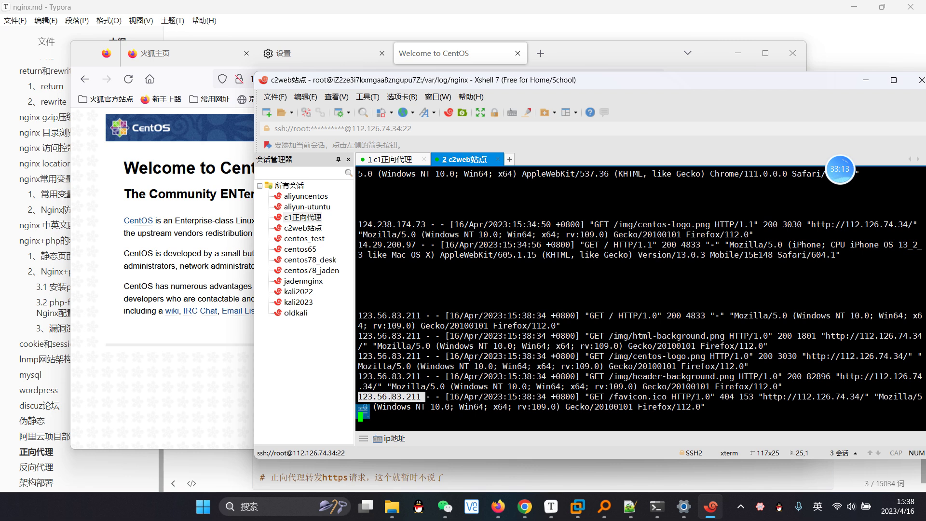
pyautogui.rightClick(391, 399)
pyautogui.click(430, 159)
pyautogui.click(430, 222)
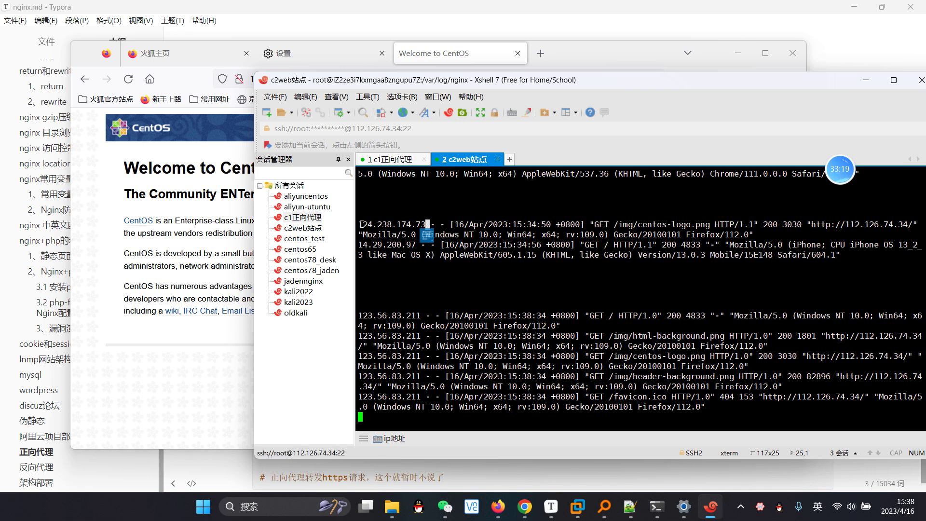
pyautogui.scroll(1, 401, 278)
pyautogui.scroll(-1, 401, 278)
pyautogui.click(525, 507)
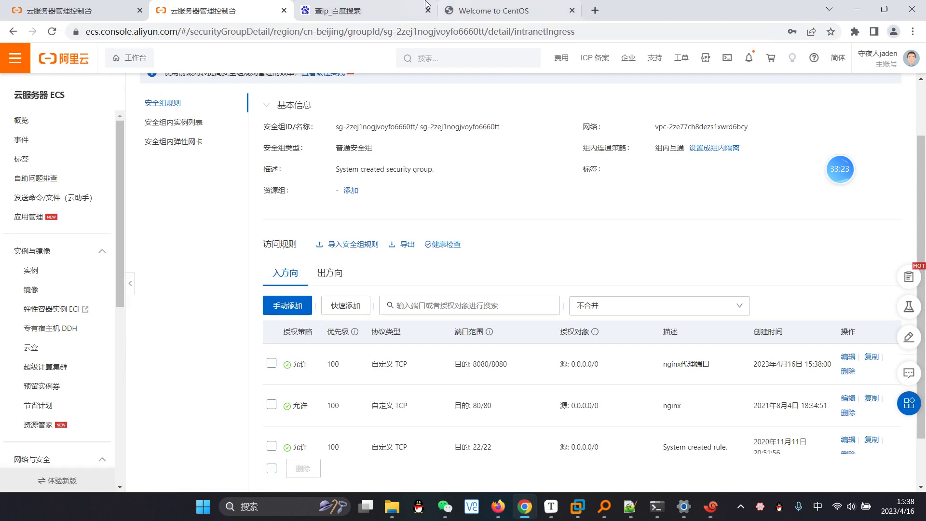
pyautogui.click(342, 11)
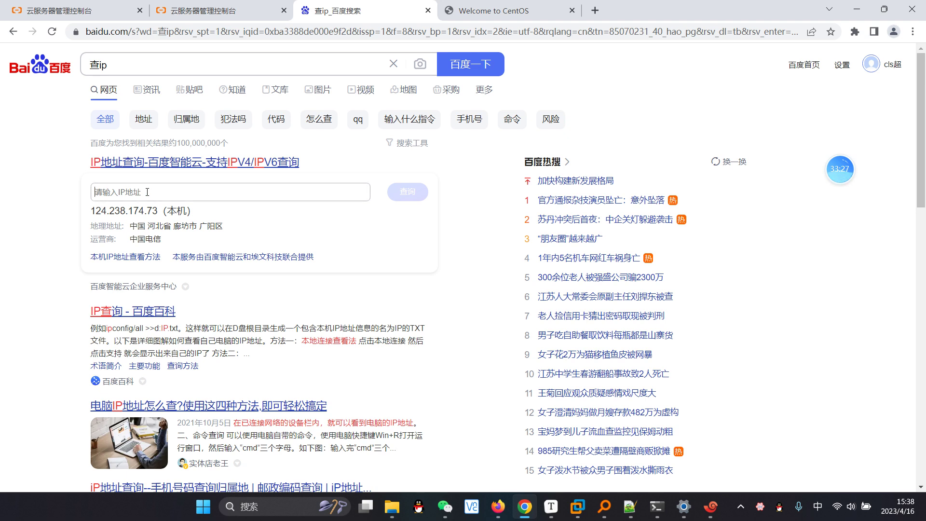
pyautogui.hotkey('ctrl', 'v')
pyautogui.moveTo(149, 193); pyautogui.dragTo(99, 191)
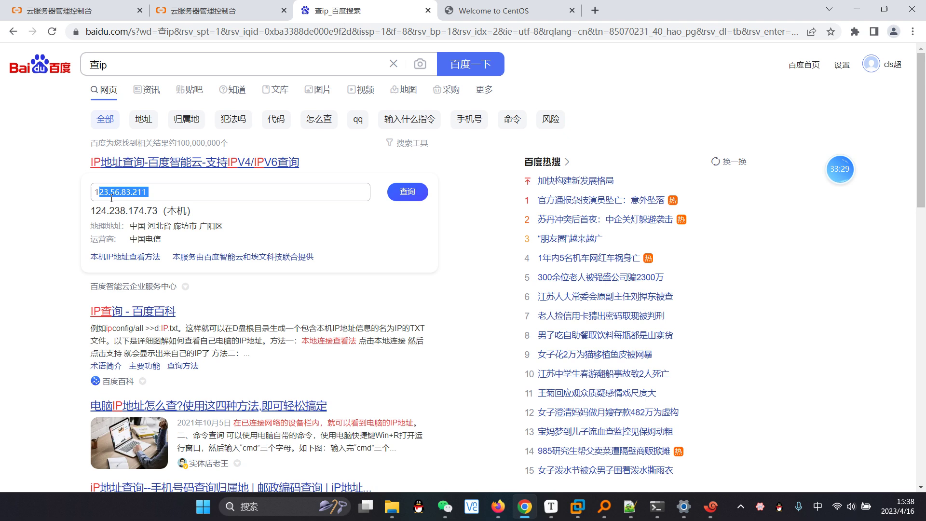
pyautogui.moveTo(157, 210); pyautogui.dragTo(93, 221)
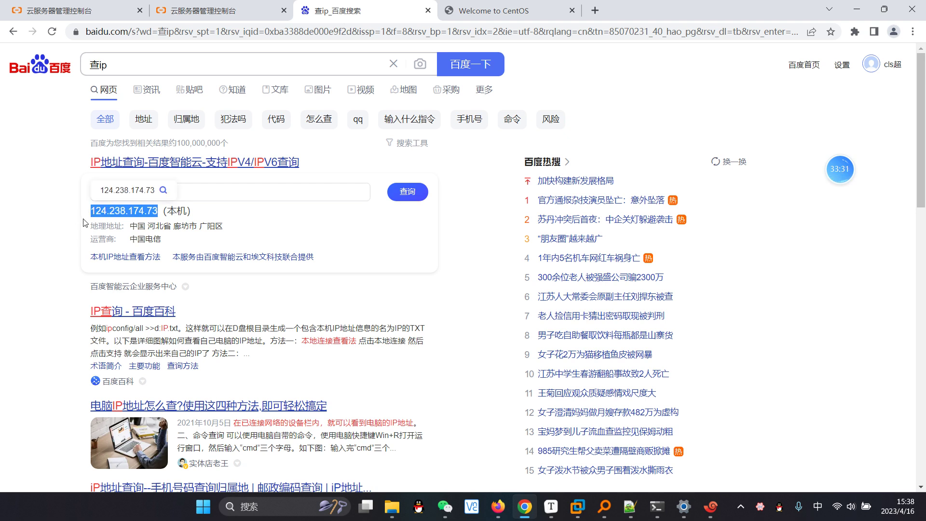
pyautogui.click(81, 212)
pyautogui.click(184, 192)
pyautogui.moveTo(184, 192); pyautogui.dragTo(85, 197)
# Step: Switch between console tabs and reopen the Instances page, which shows an empty region list
pyautogui.click(220, 10)
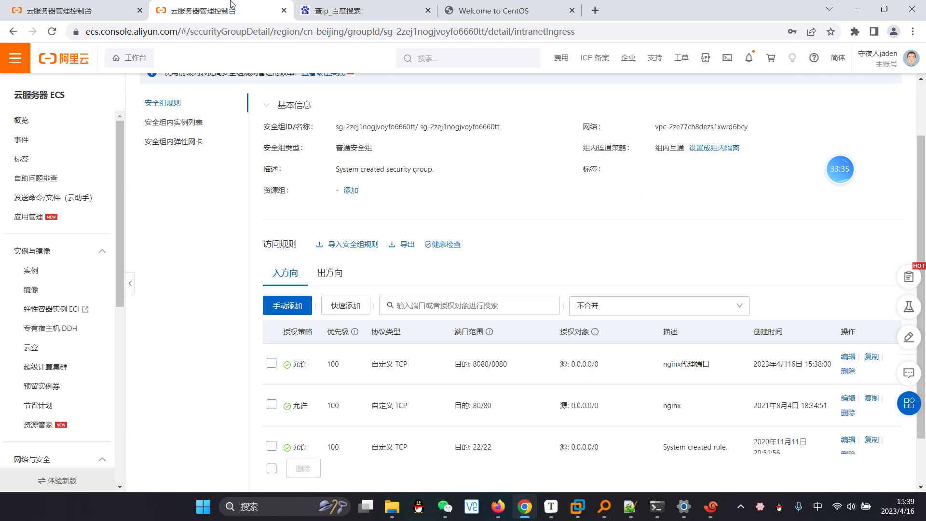
pyautogui.click(134, 5)
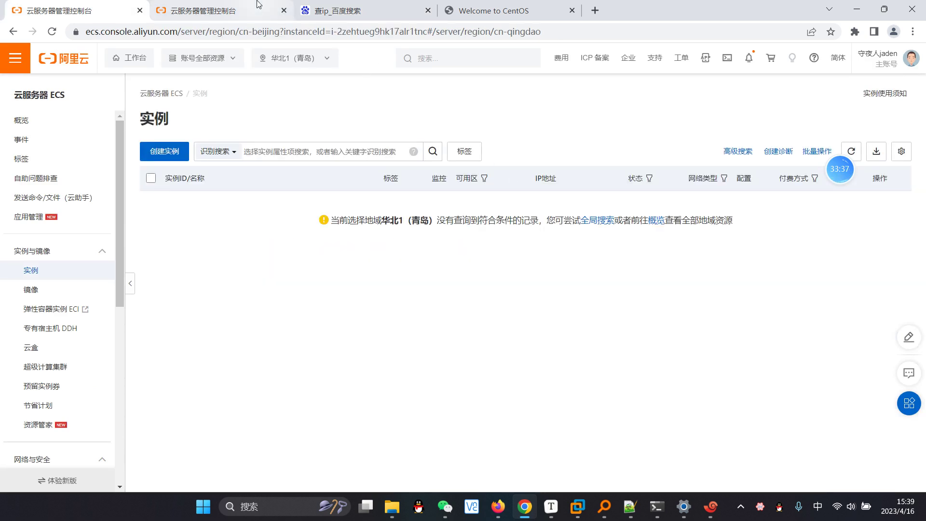
pyautogui.click(213, 10)
pyautogui.click(135, 7)
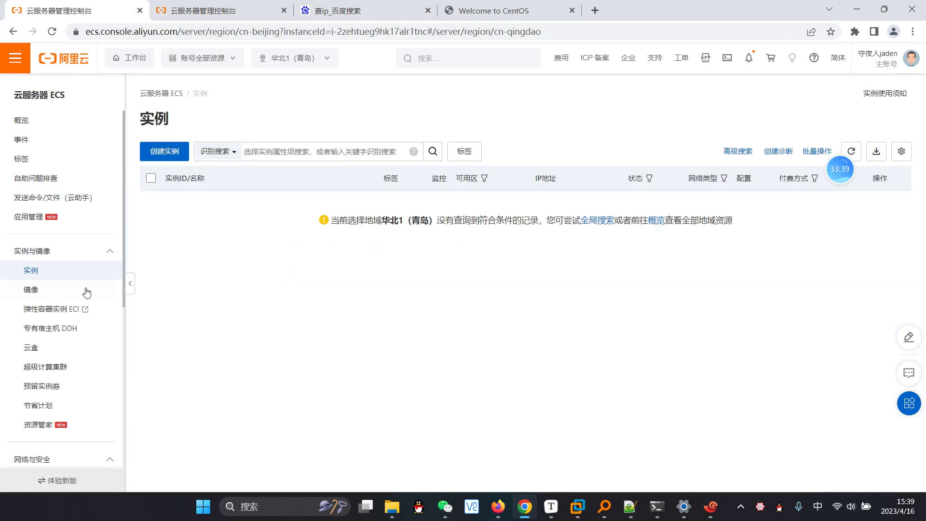
pyautogui.click(42, 289)
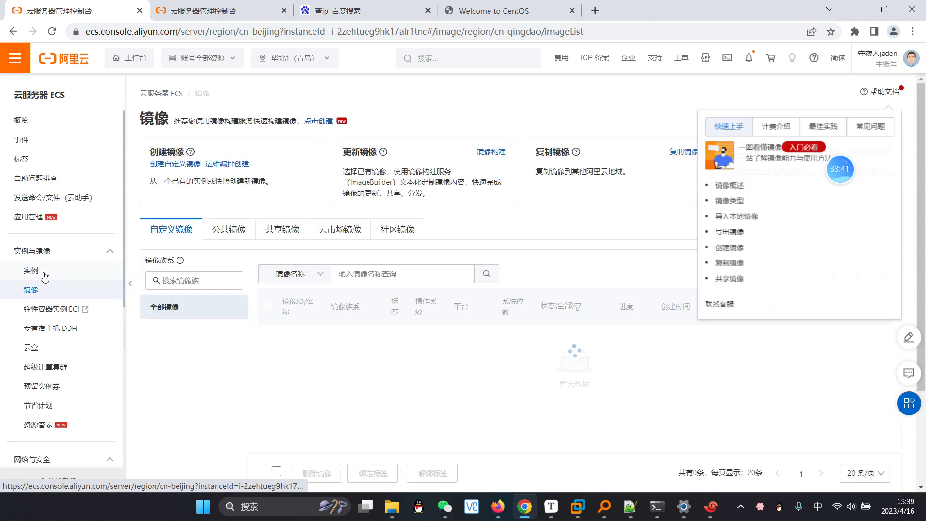
pyautogui.click(40, 272)
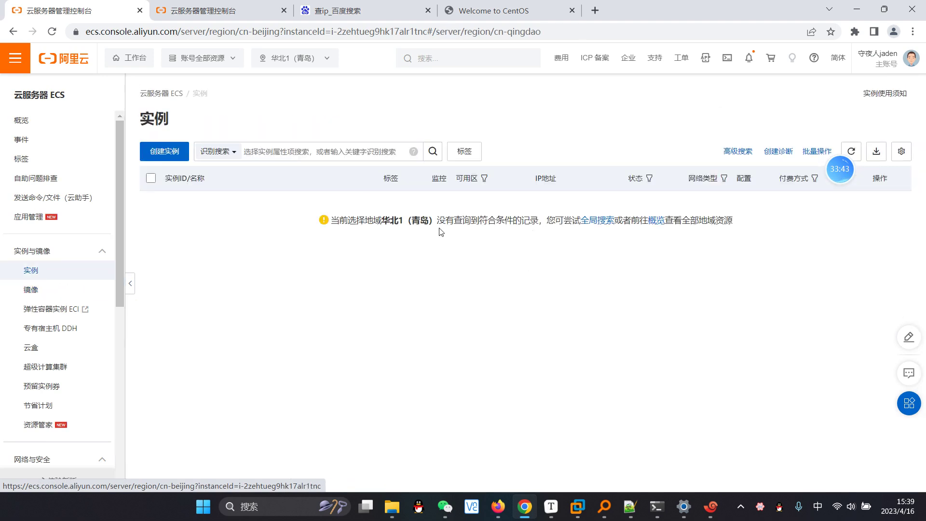
pyautogui.moveTo(381, 220); pyautogui.dragTo(432, 222)
pyautogui.click(481, 261)
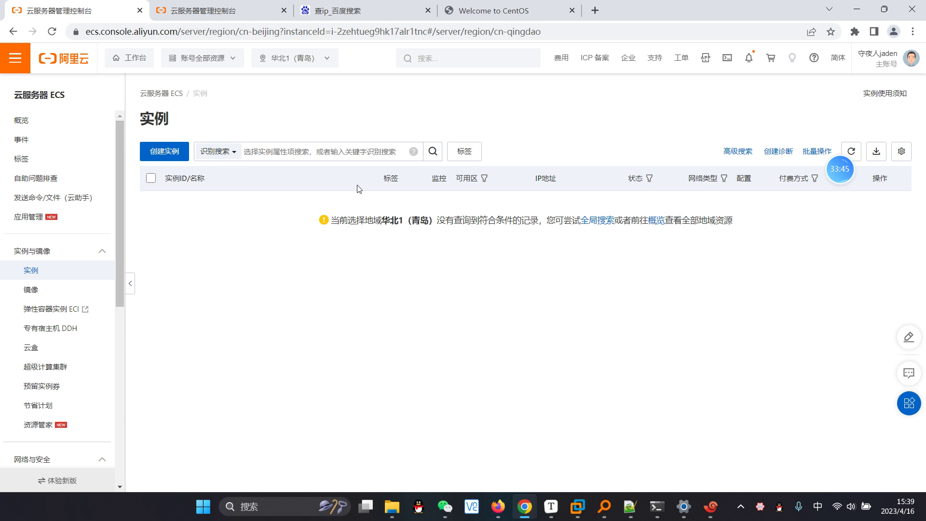
# Step: Filter the instance list by 华北2, then remove the filter and note the 华北1（青岛） region
pyautogui.click(287, 152)
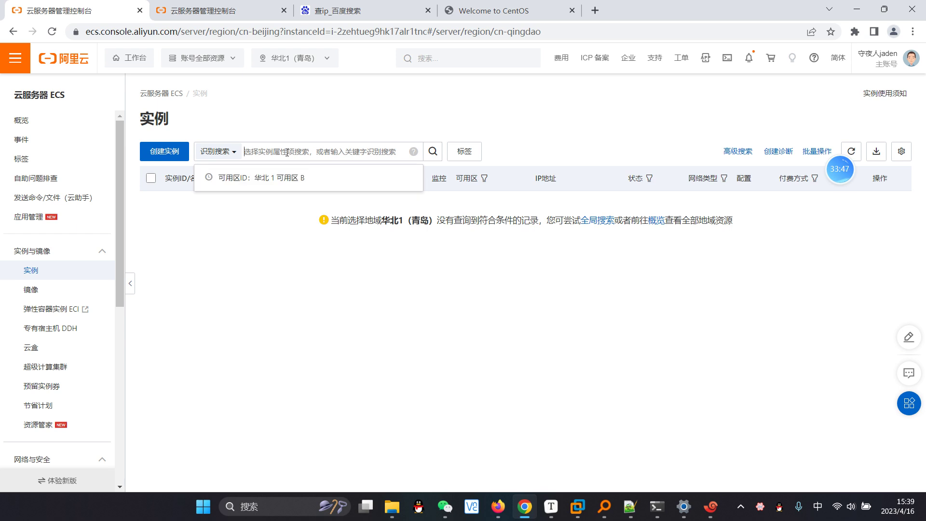
pyautogui.write('华北')
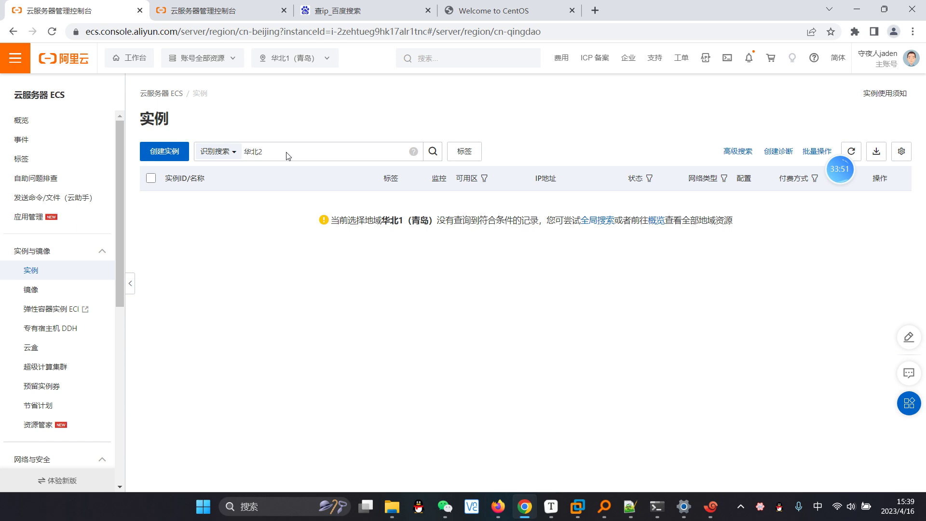
pyautogui.write('2')
pyautogui.click(433, 151)
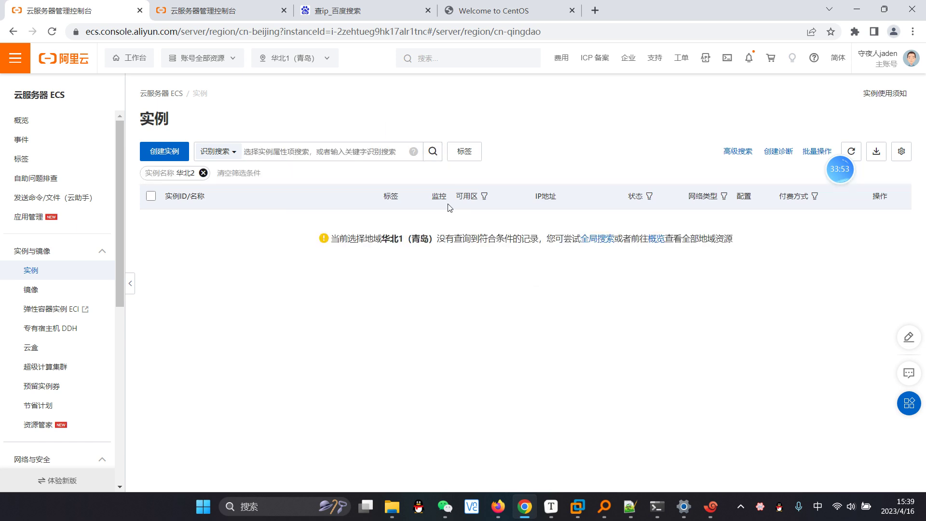
pyautogui.click(203, 173)
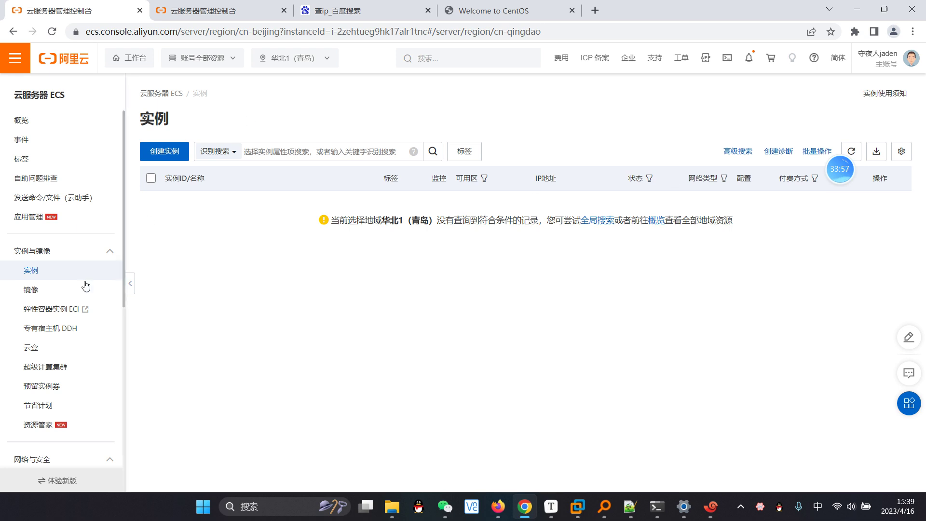
pyautogui.moveTo(373, 221); pyautogui.dragTo(437, 224)
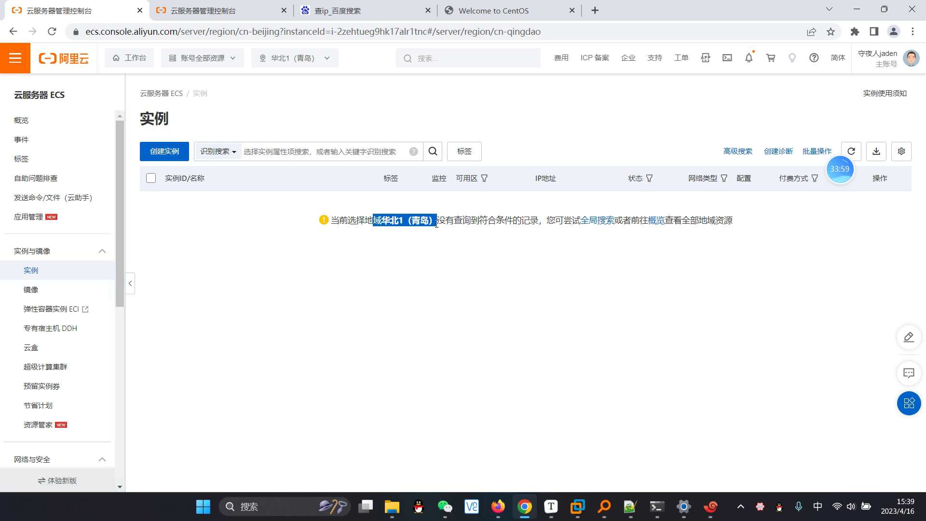
pyautogui.click(584, 267)
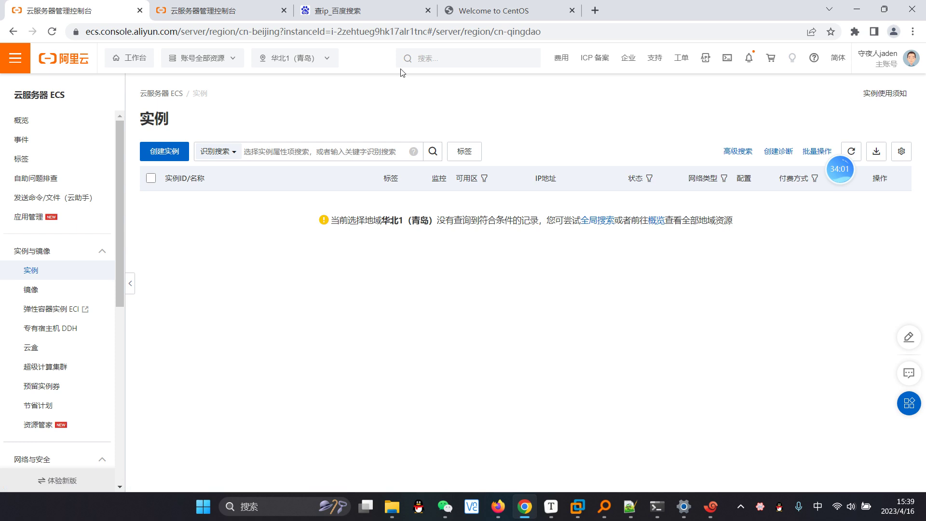
# Step: Show the Beijing region instances, close the extra console tab, and select public IP 123.56.83.211
pyautogui.click(265, 17)
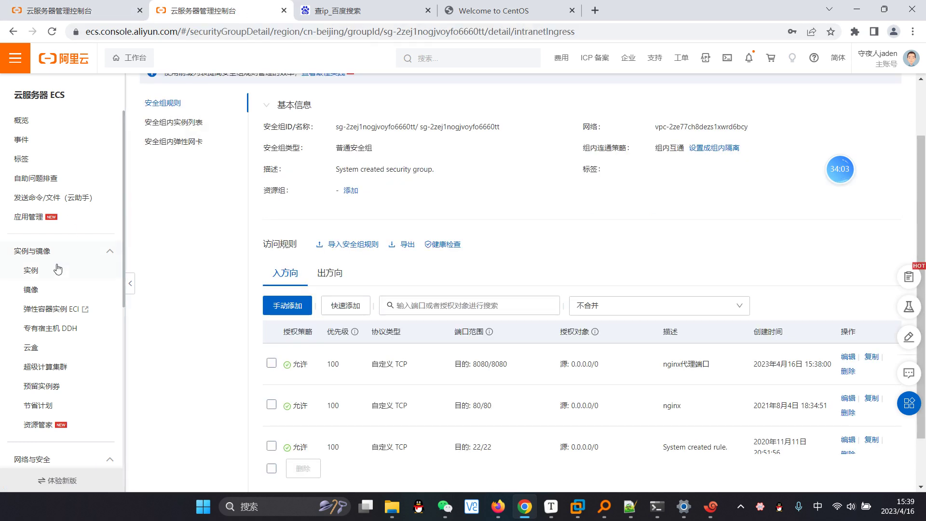
pyautogui.click(70, 275)
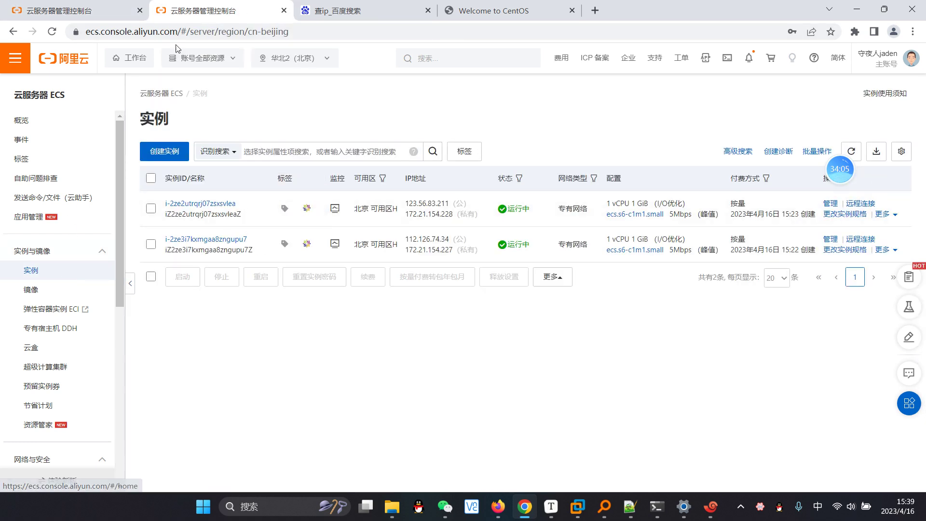
pyautogui.click(140, 10)
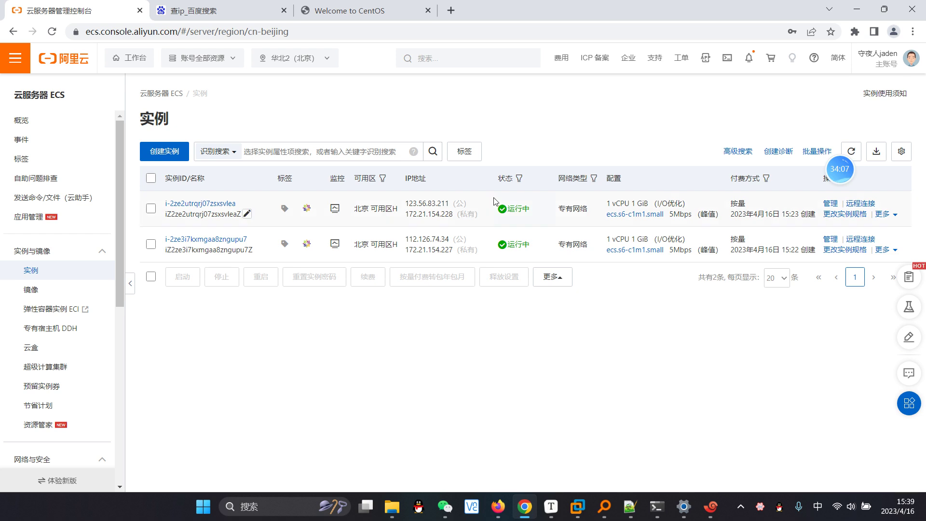
pyautogui.moveTo(409, 204); pyautogui.dragTo(450, 203)
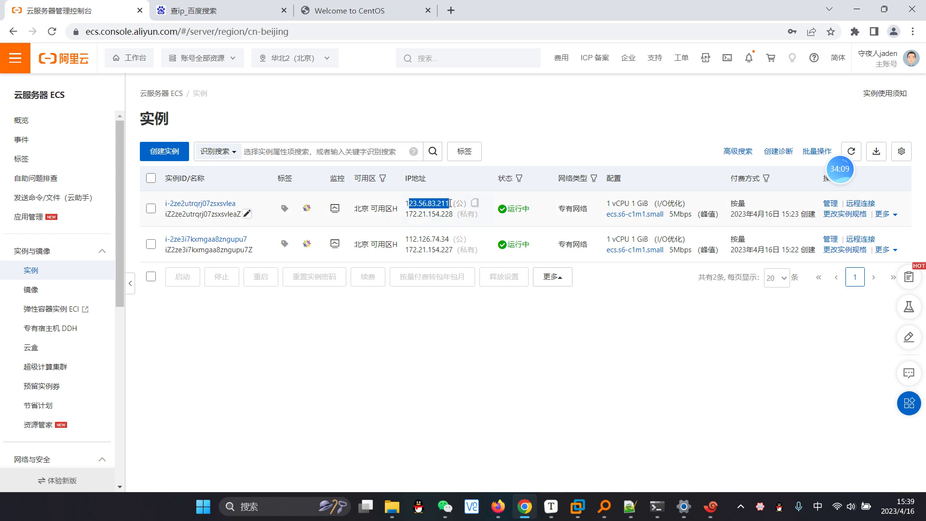